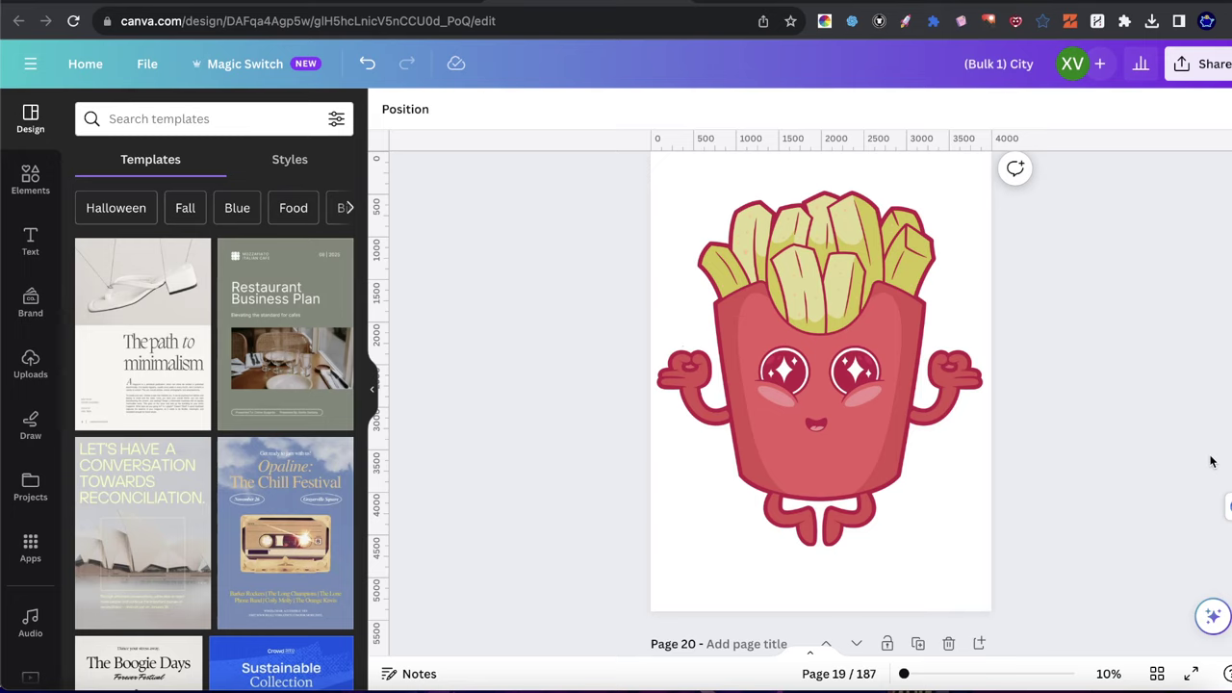
- Switch to the ChatGPT conversation and examine its description of the uploaded hot dog image
scroll(1210, 461, "down", 1)
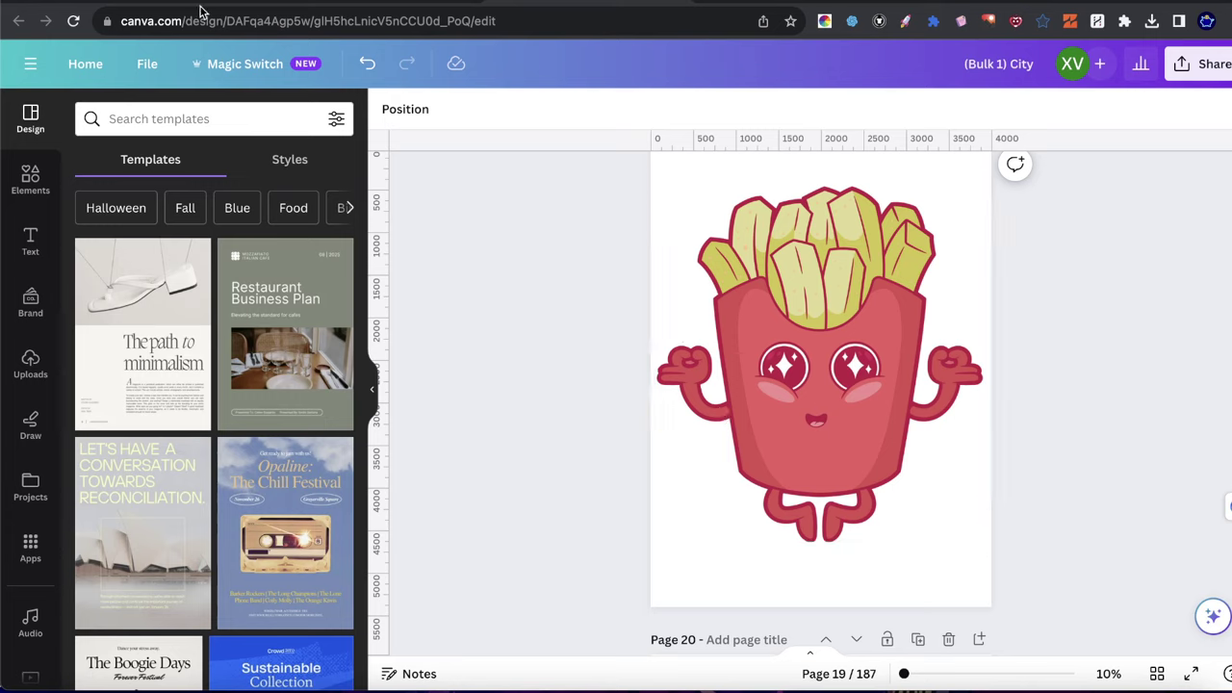
key("ctrl+Tab")
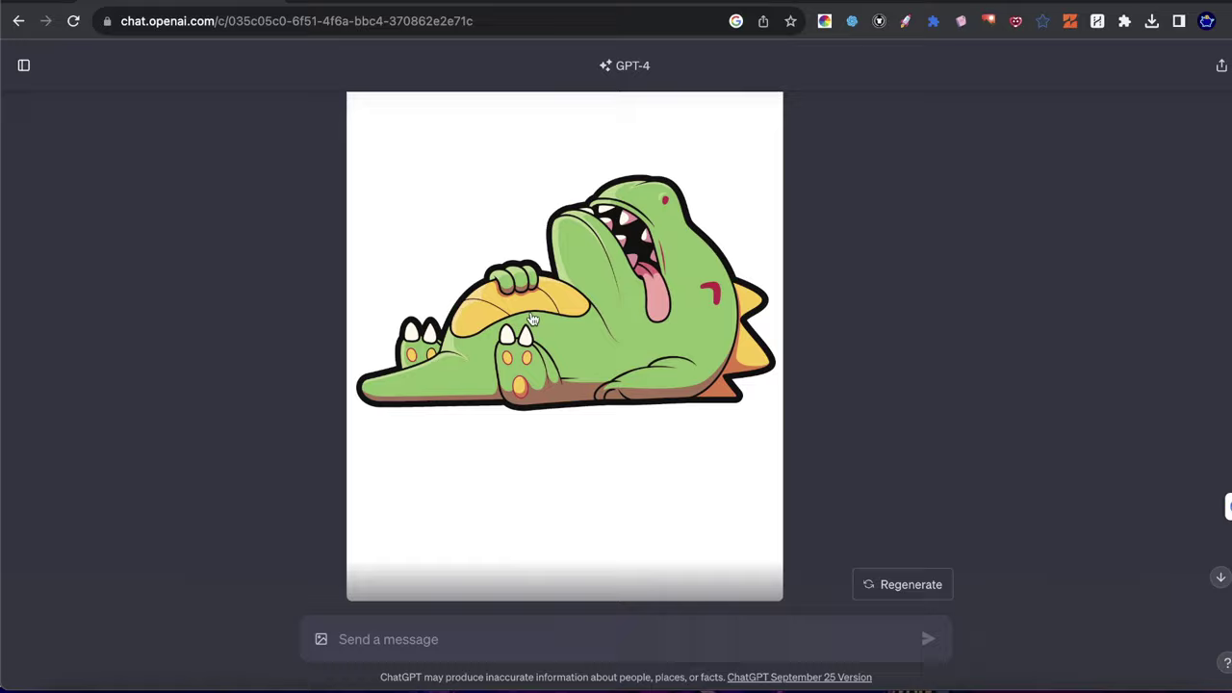
scroll(616, 399, "up", 10)
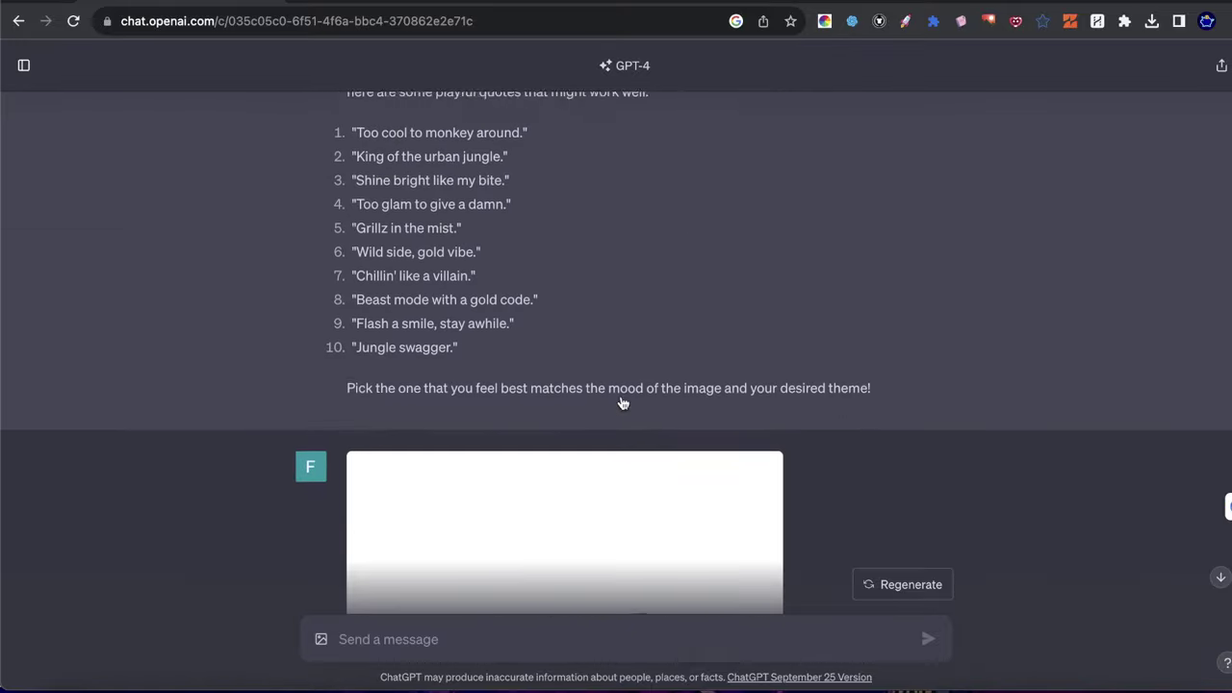
scroll(597, 400, "up", 15)
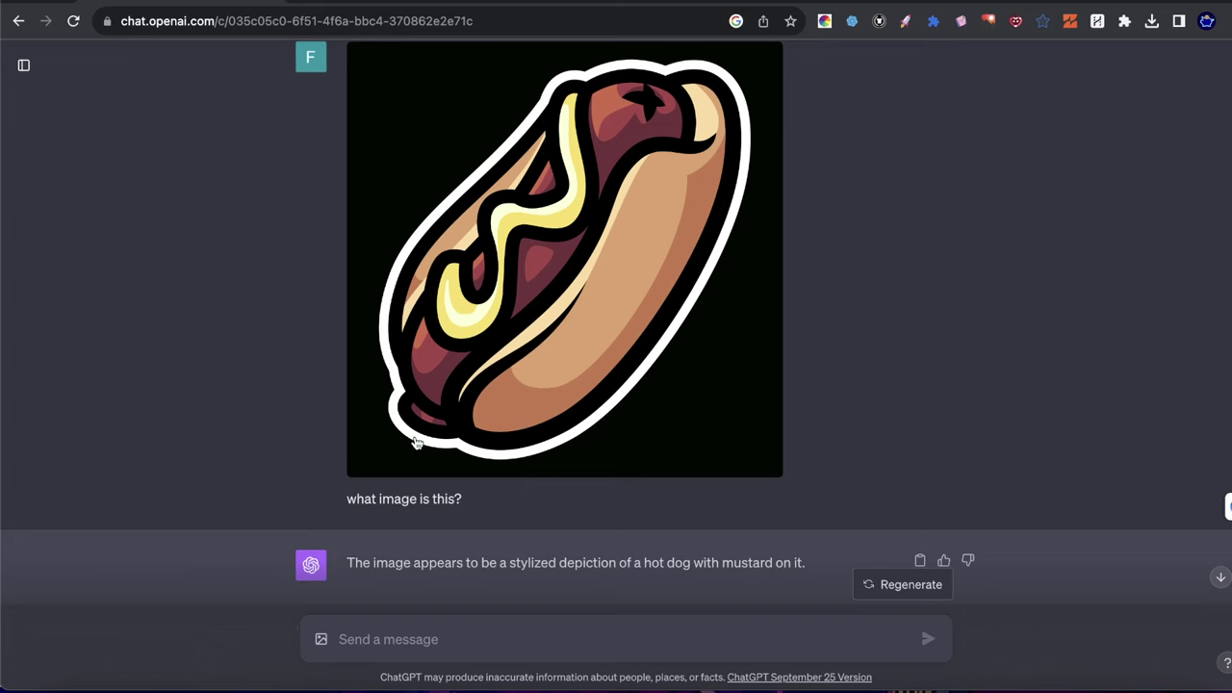
scroll(462, 496, "down", 5)
left_click_drag(365, 306, 736, 306)
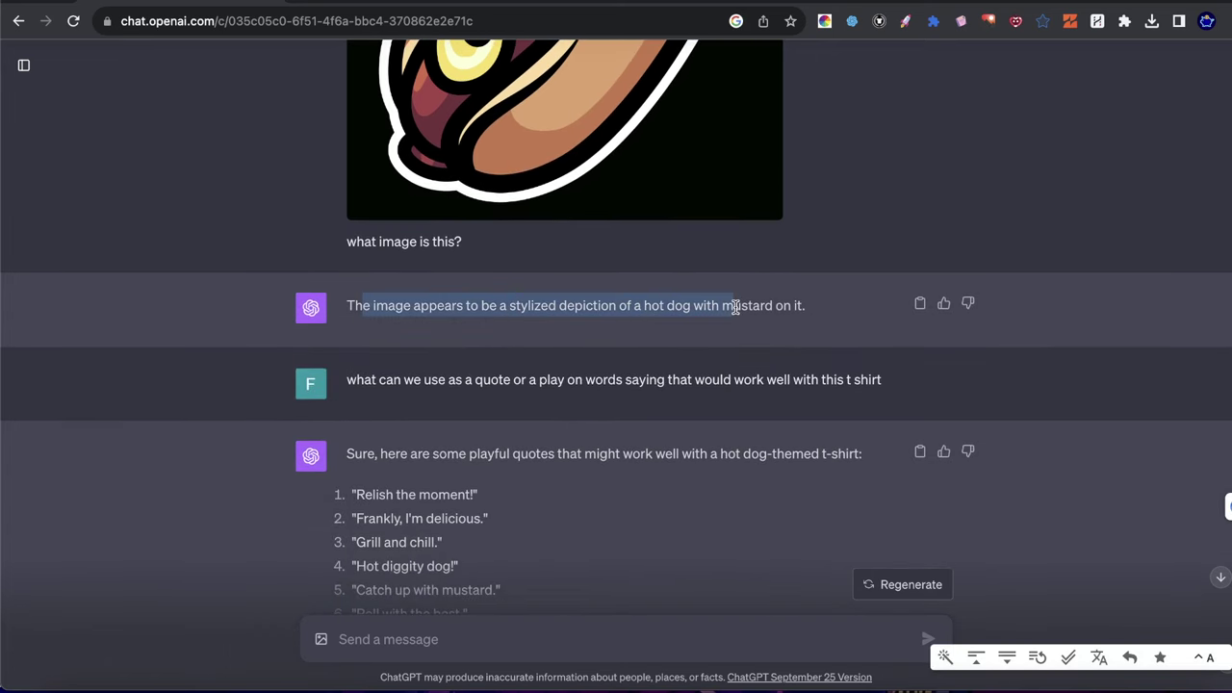
left_click(411, 304)
left_click_drag(468, 306, 803, 306)
left_click(802, 306)
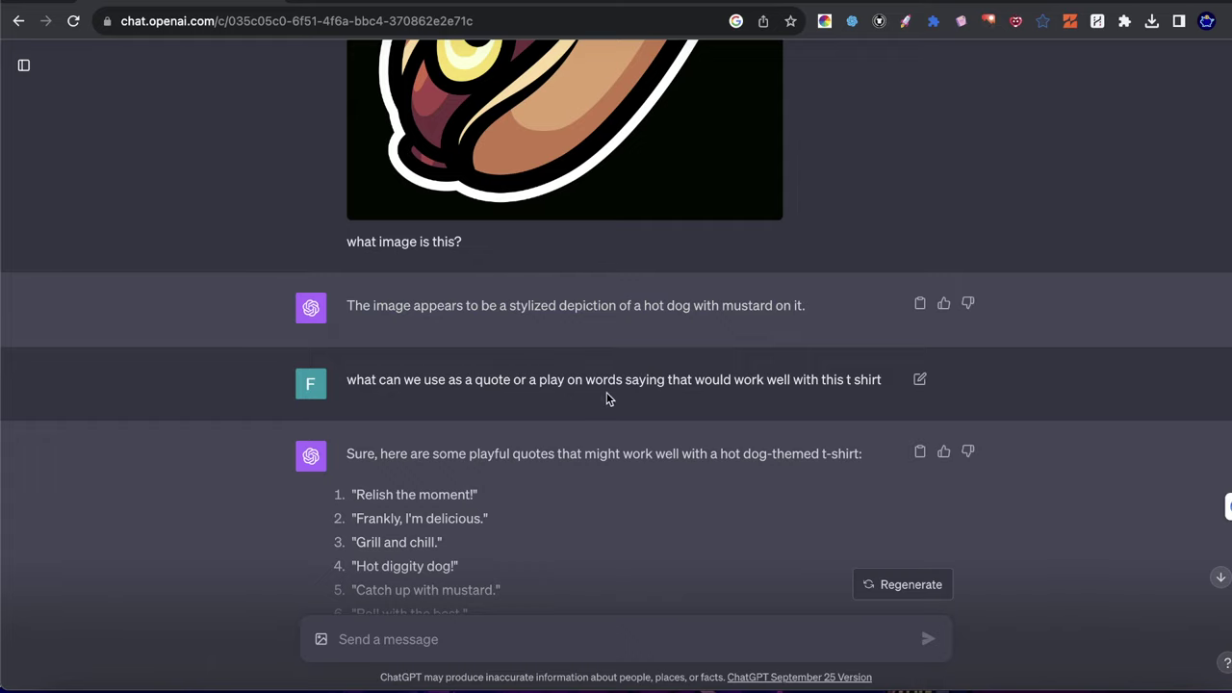
- Review the hot dog image against the t-shirt quote request and the list of suggested playful quotes
scroll(606, 398, "up", 10)
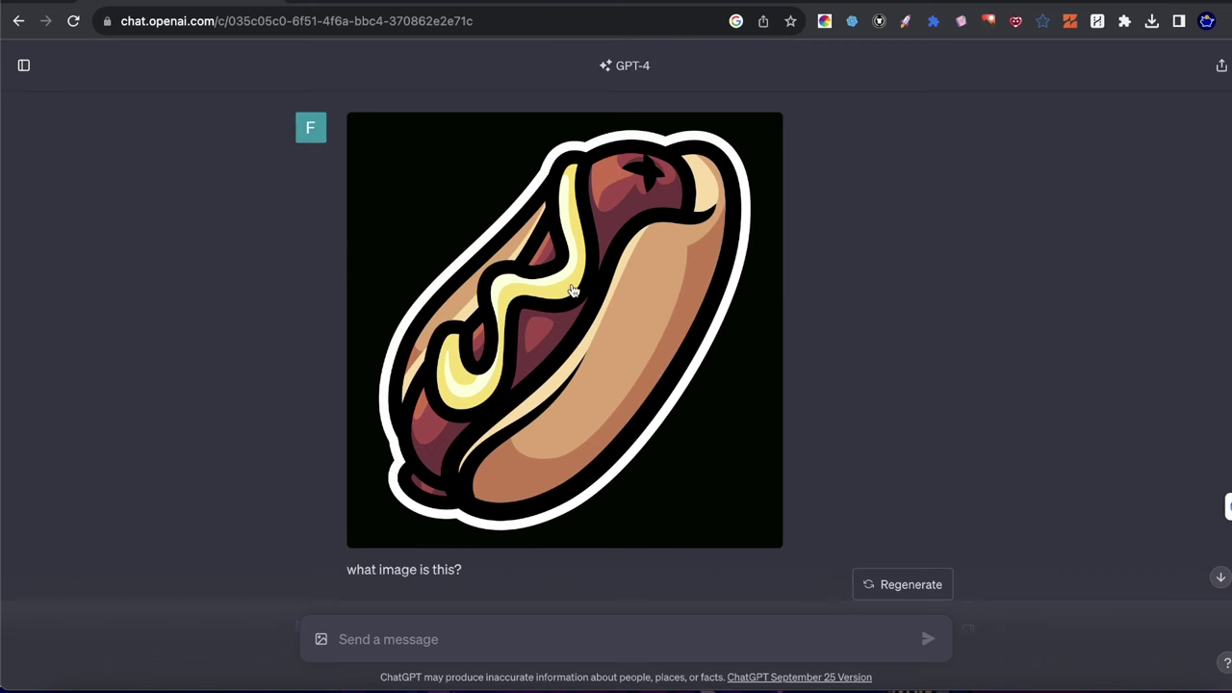
scroll(433, 325, "down", 5)
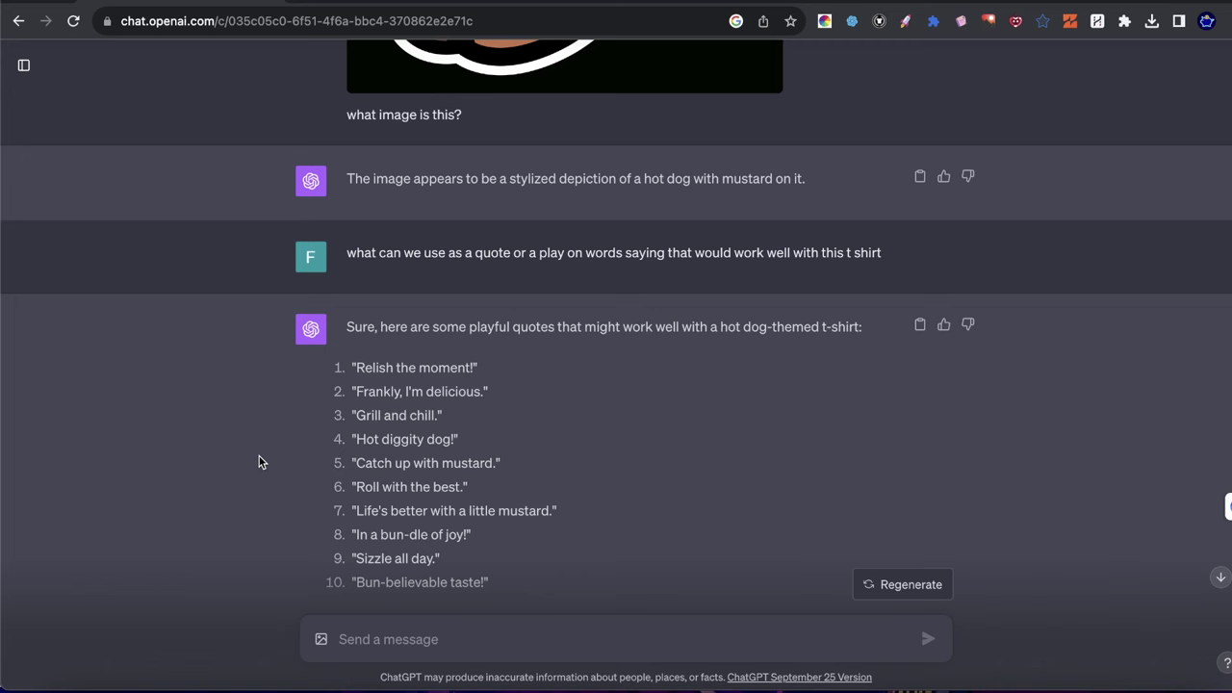
scroll(313, 444, "down", 2)
scroll(314, 445, "up", 3)
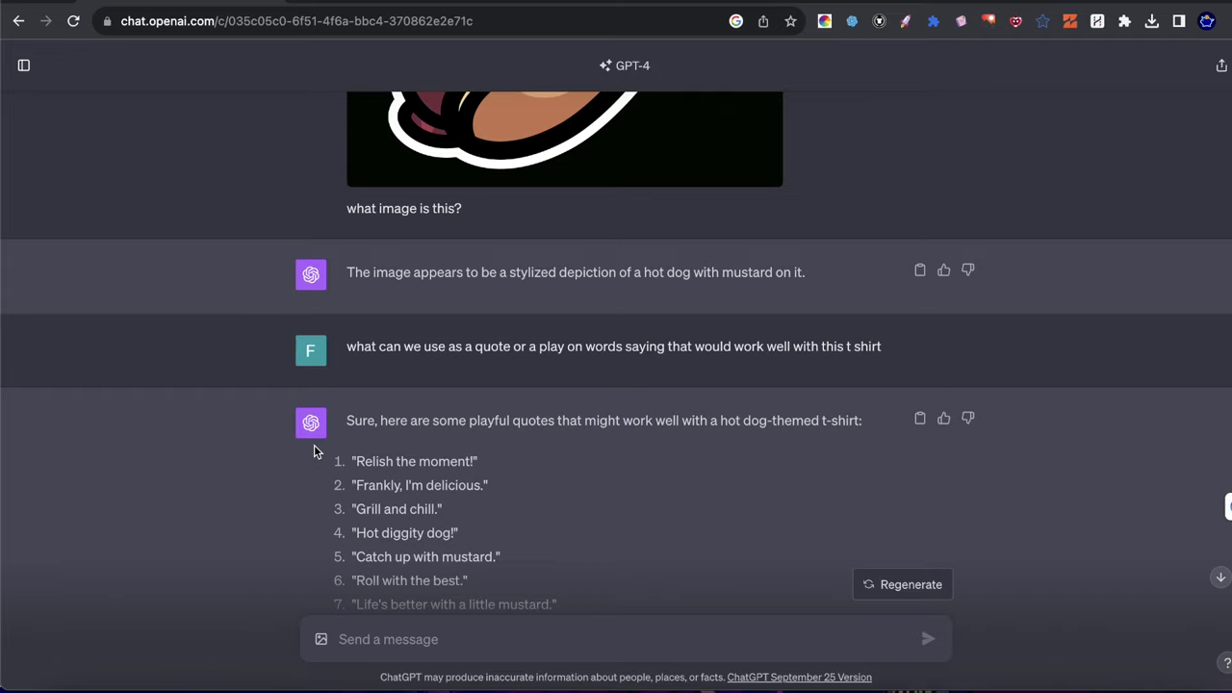
scroll(433, 430, "down", 1)
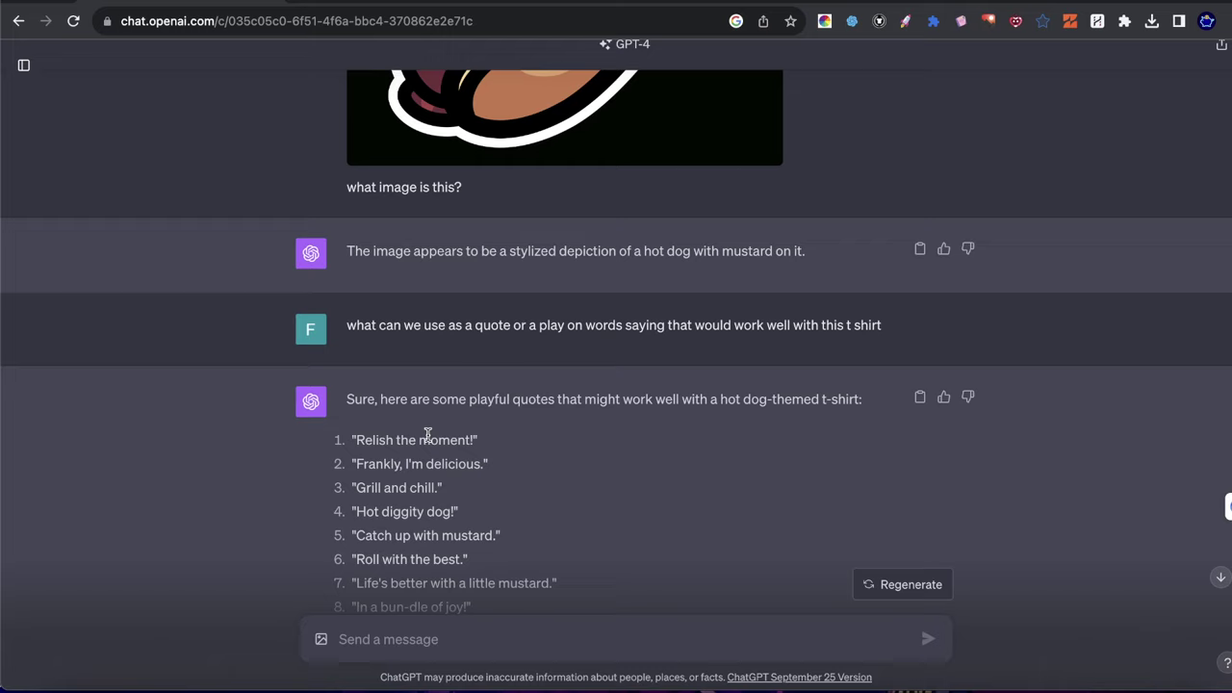
scroll(428, 434, "up", 5)
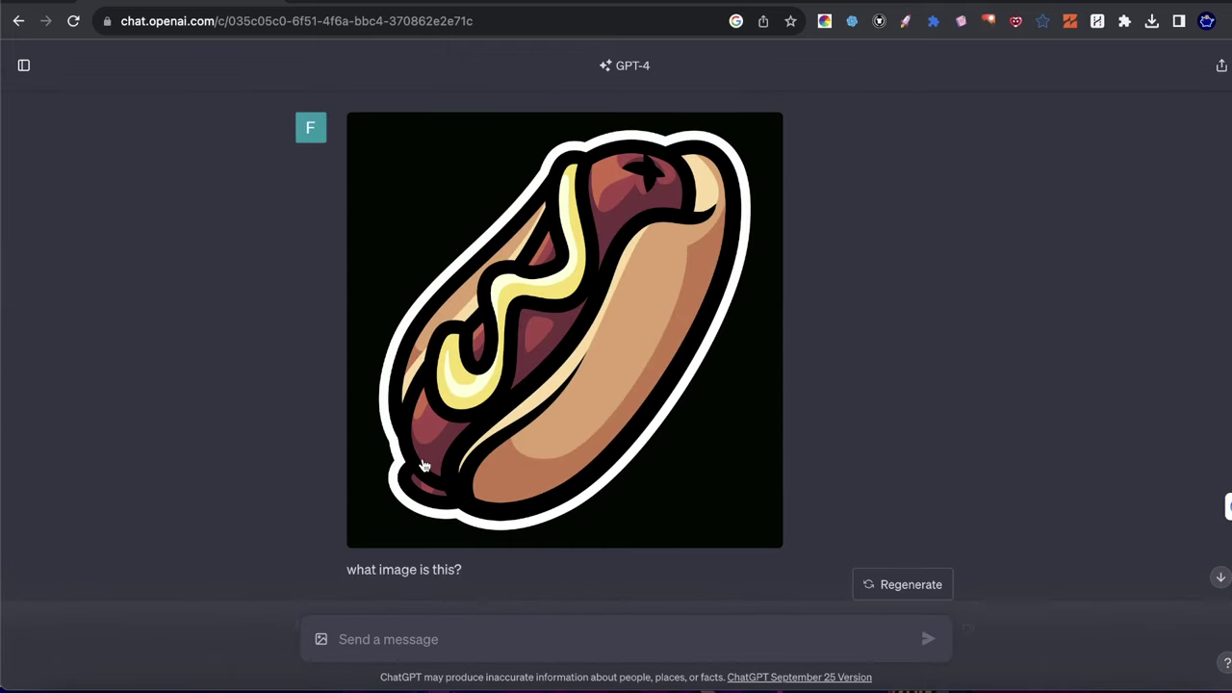
scroll(453, 460, "down", 8)
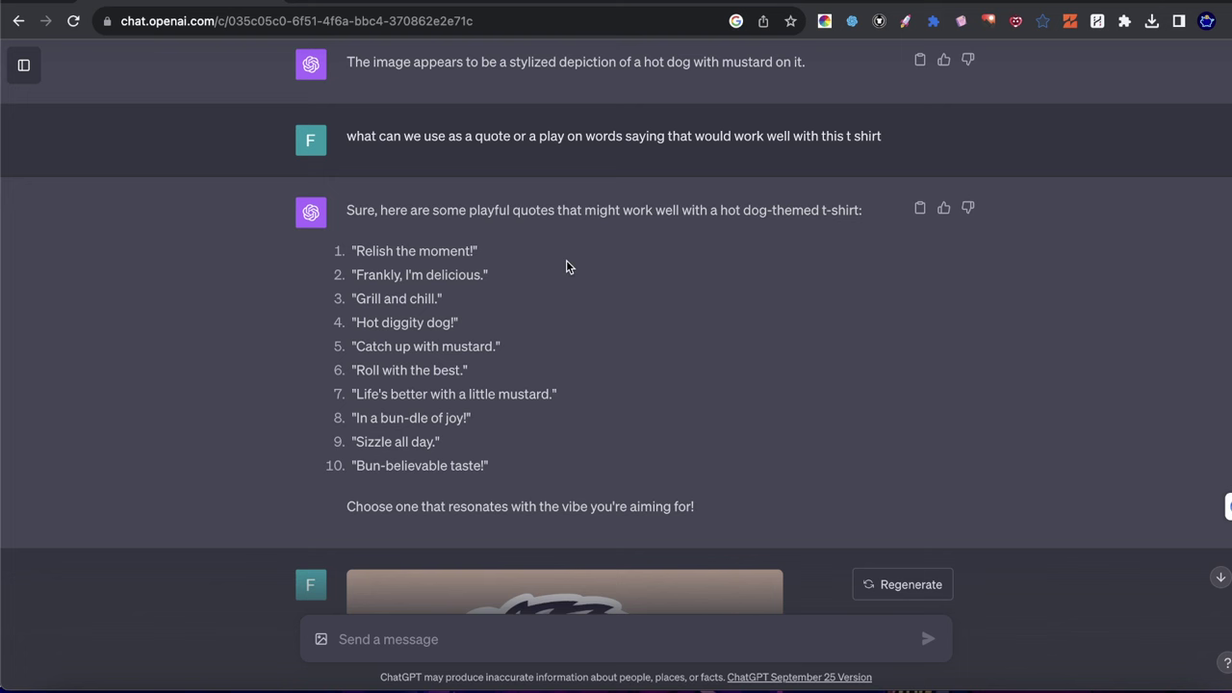
- Switch to the Canva design and examine the t-shirt artwork with wordplay on pages 17 to 21
left_click(580, 0)
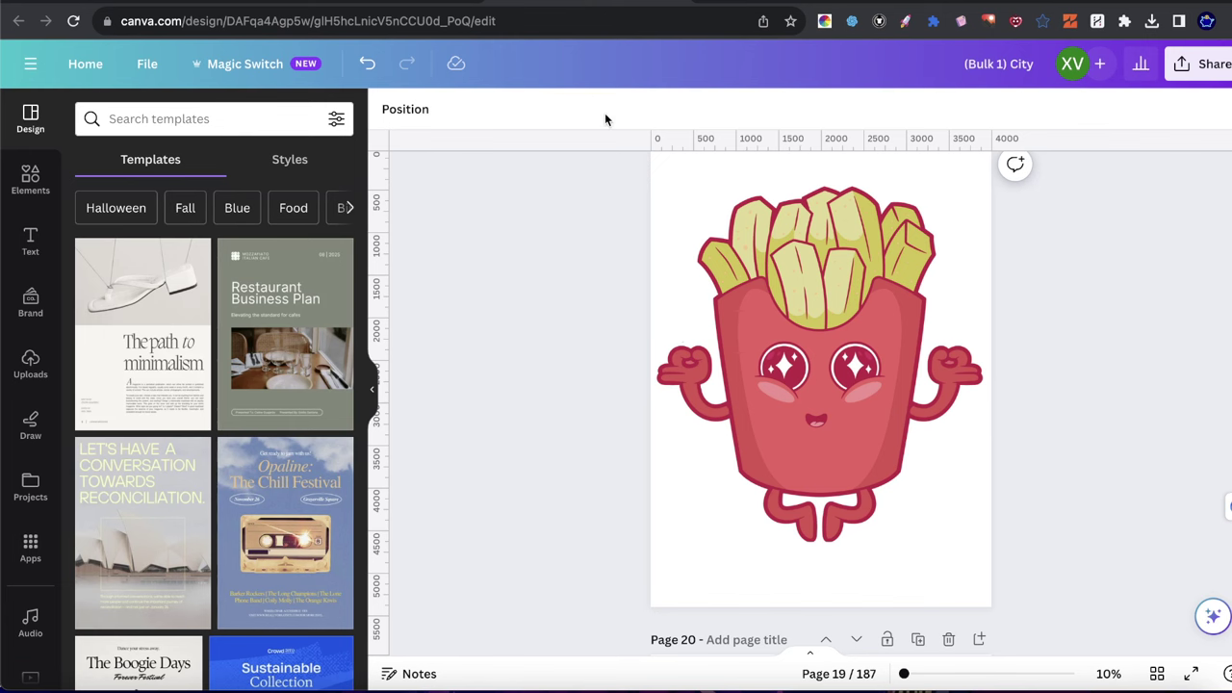
scroll(696, 206, "up", 10)
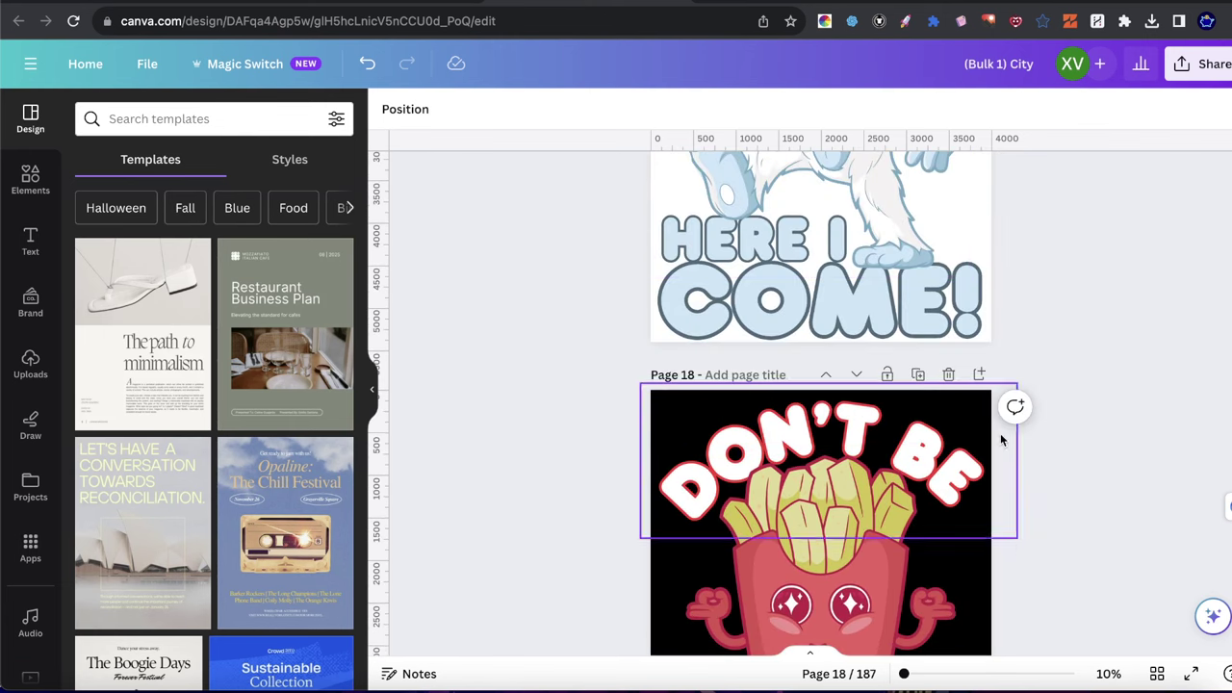
scroll(873, 363, "up", 5)
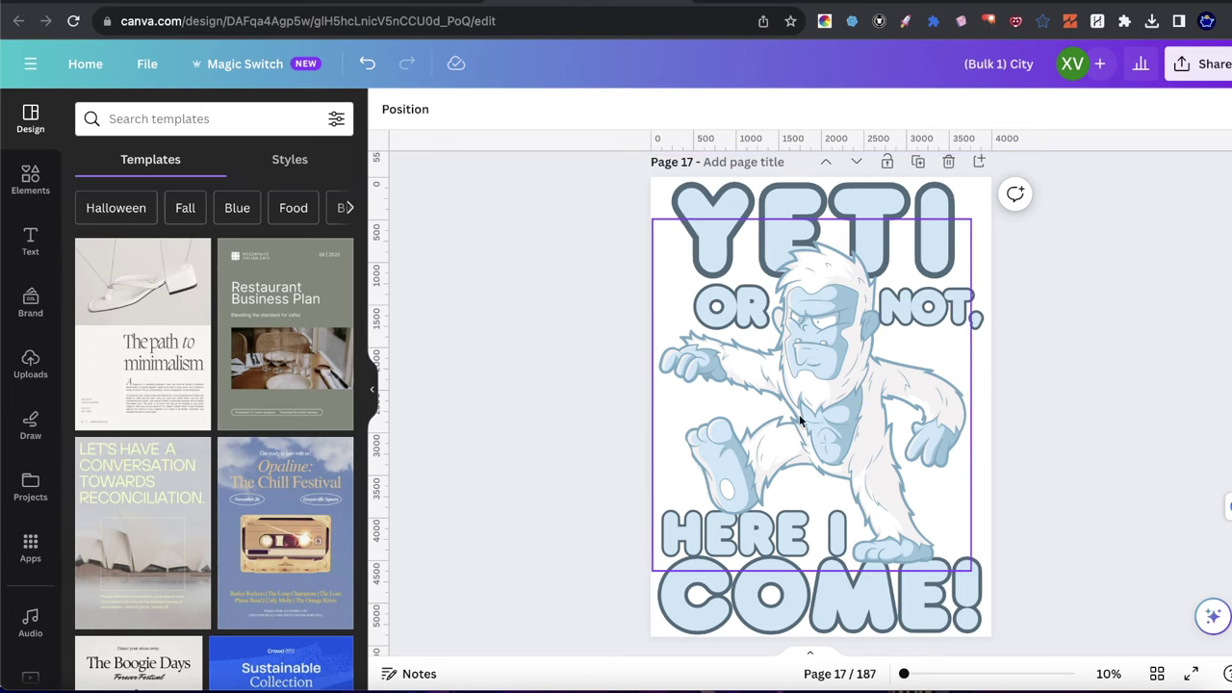
scroll(886, 585, "down", 5)
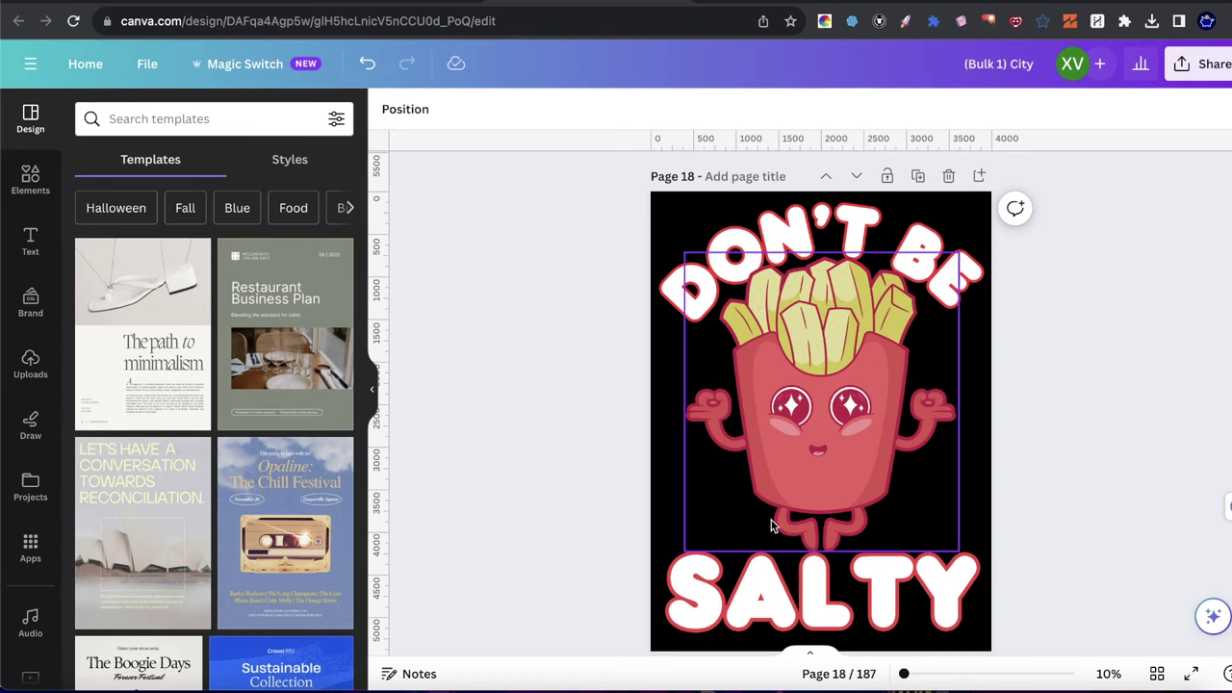
scroll(770, 525, "down", 10)
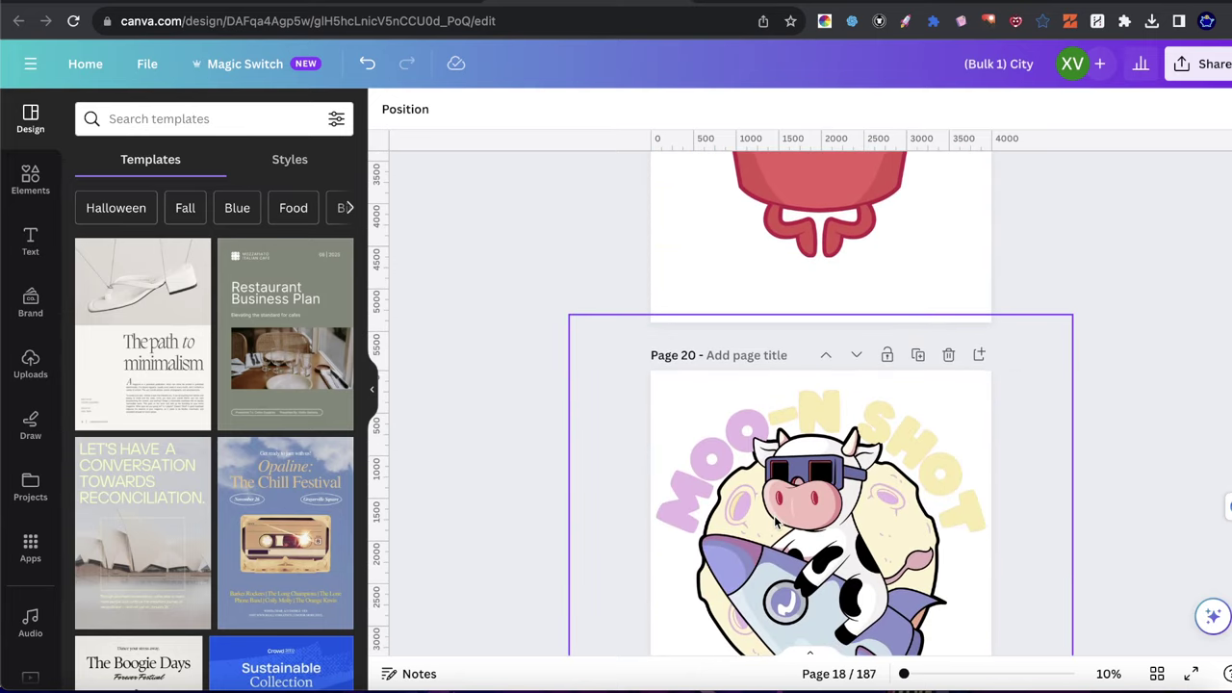
scroll(702, 489, "down", 1)
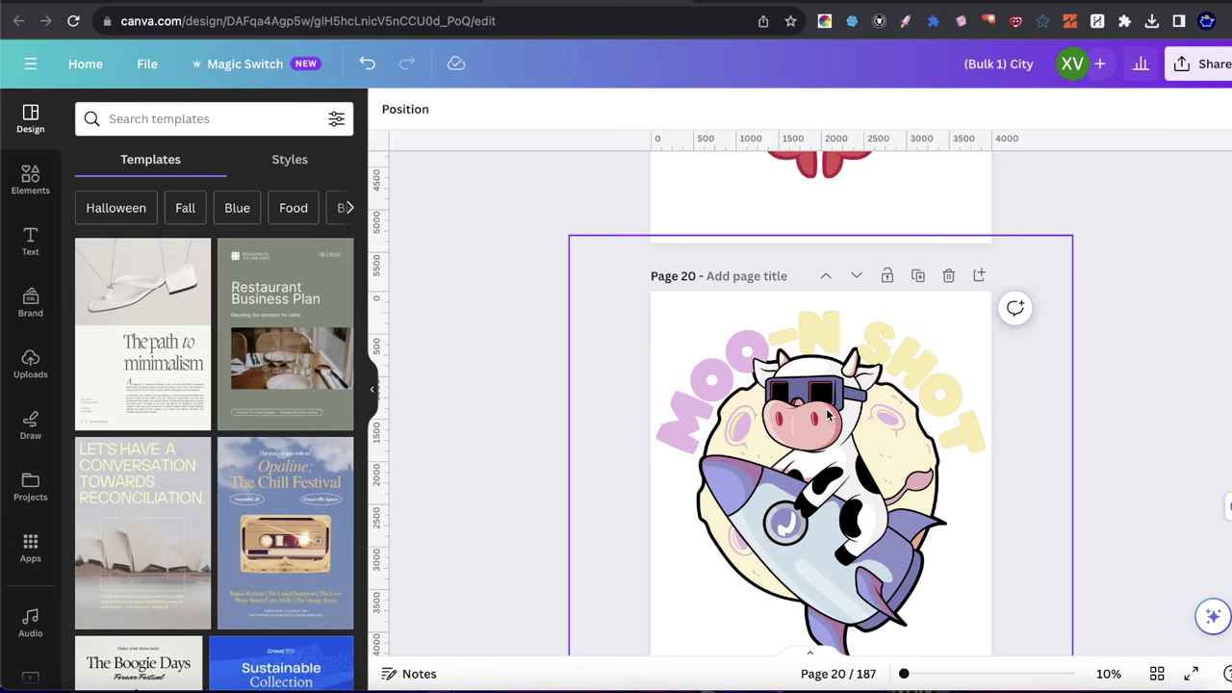
scroll(825, 414, "down", 5)
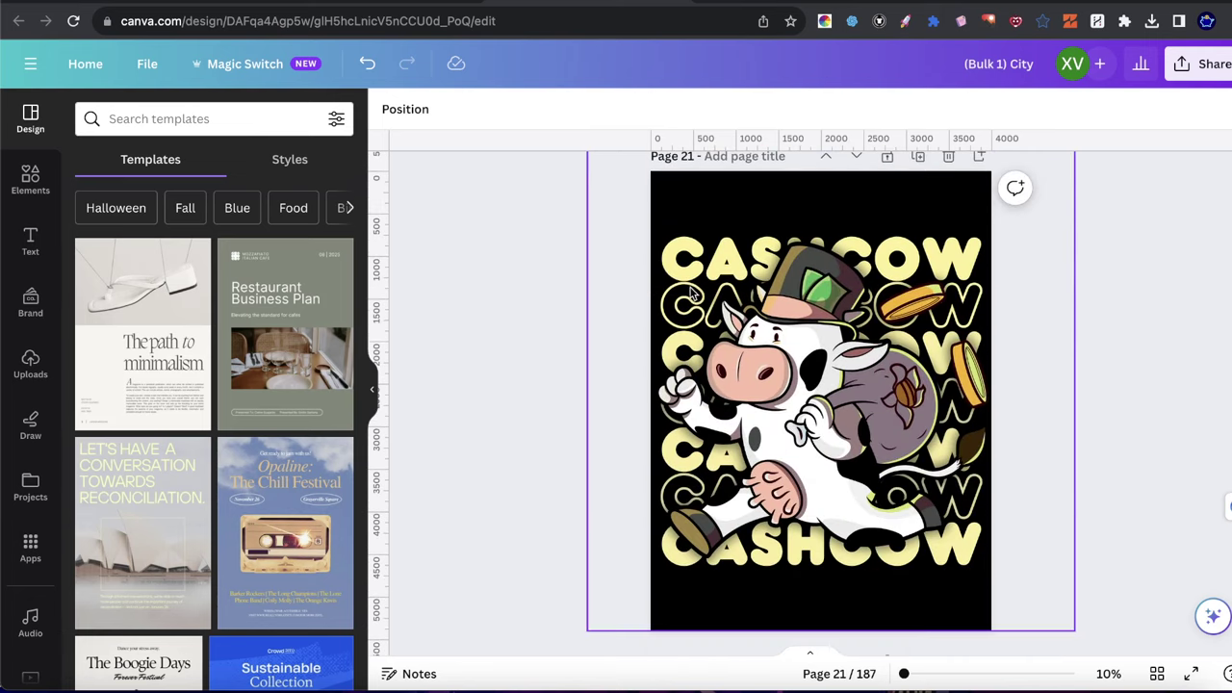
- Go back to page 17 and examine how the yeti artwork and its play-on-words text fit together
scroll(724, 412, "up", 10)
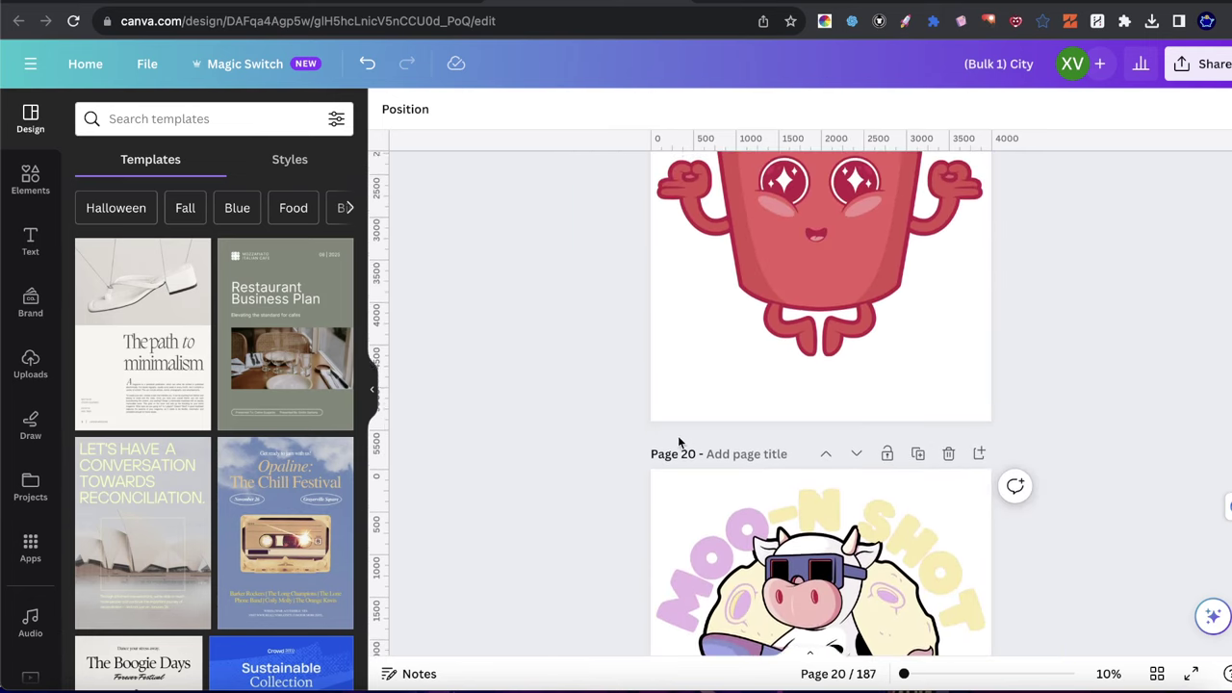
scroll(654, 443, "up", 6)
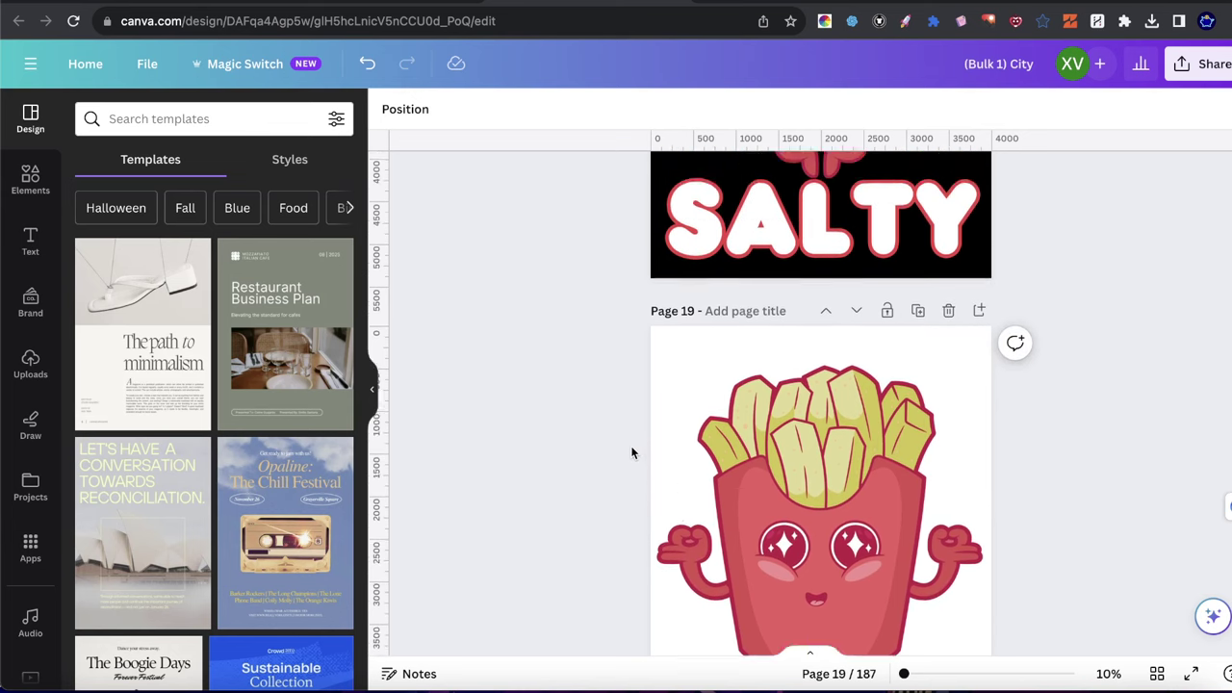
scroll(629, 458, "up", 2)
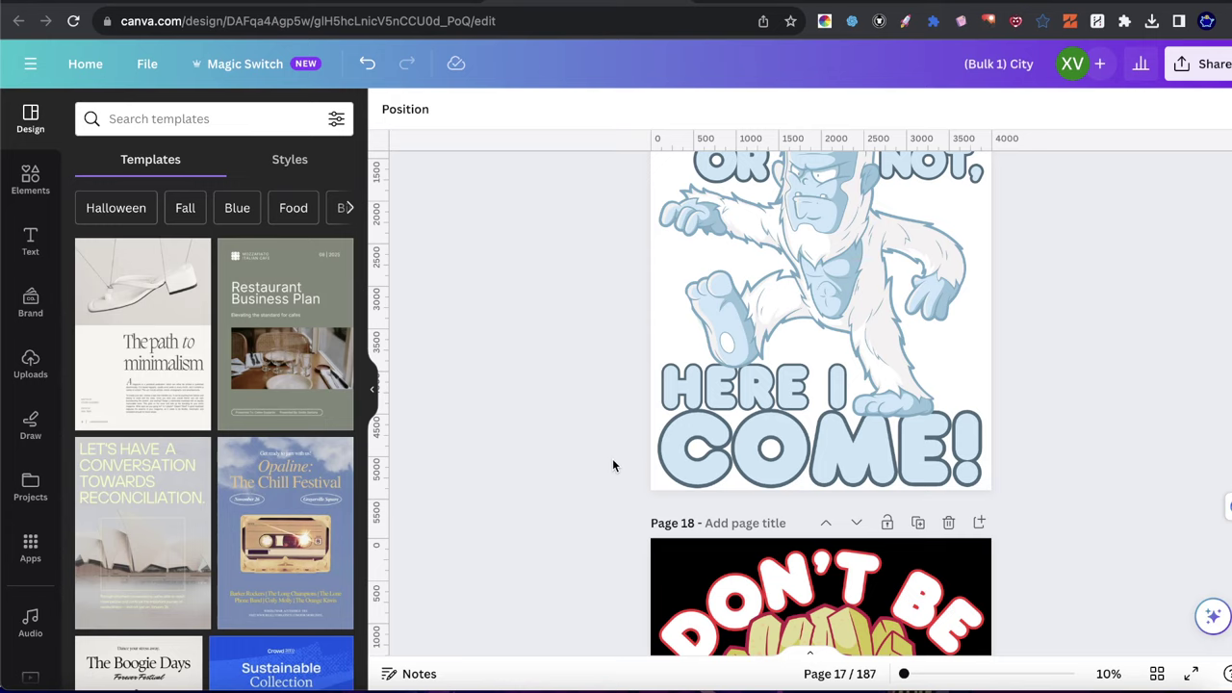
scroll(684, 455, "up", 5)
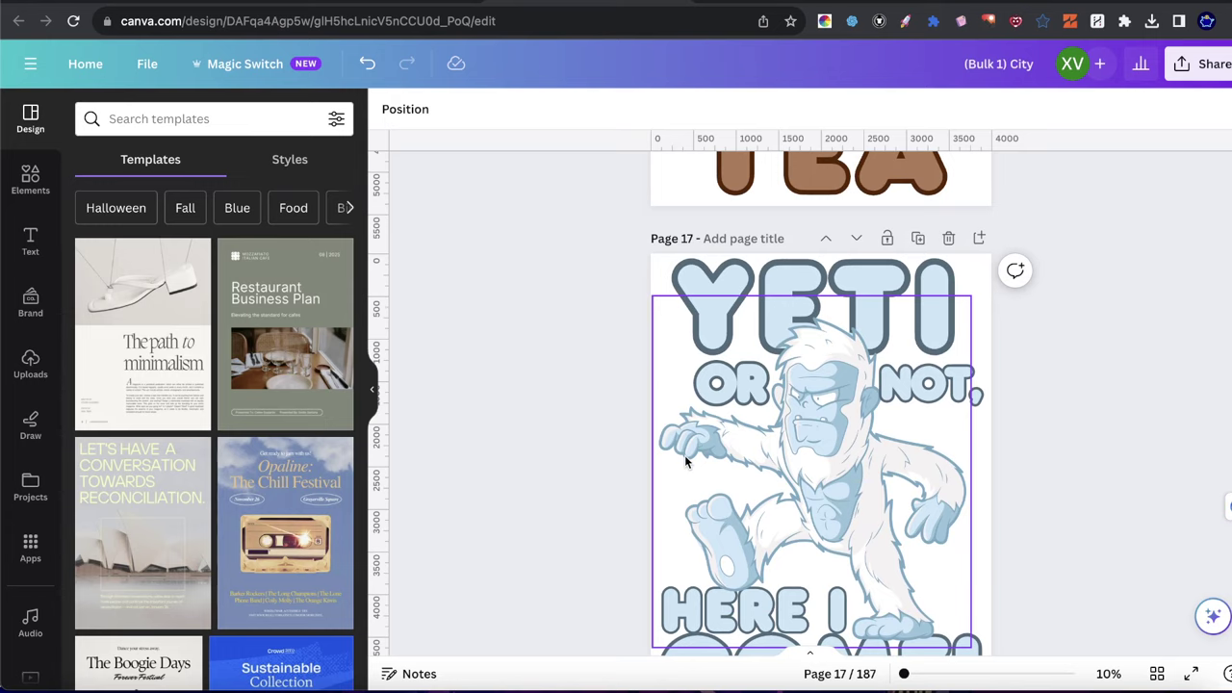
scroll(656, 468, "down", 1)
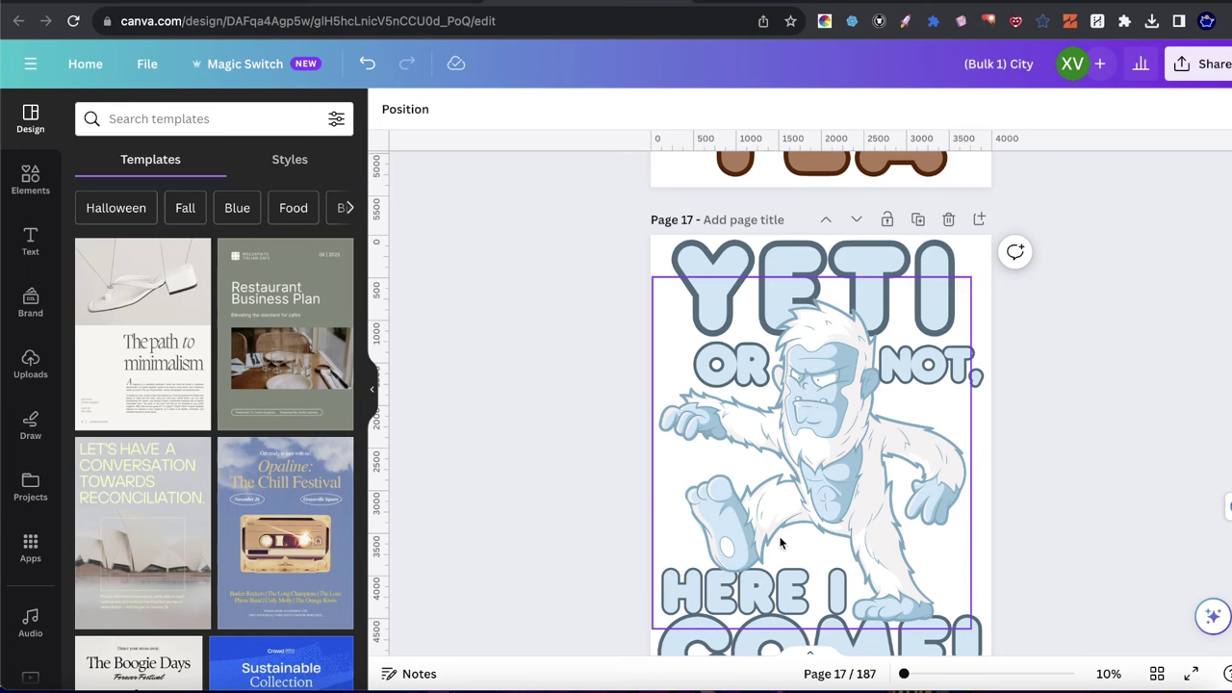
scroll(785, 413, "down", 1)
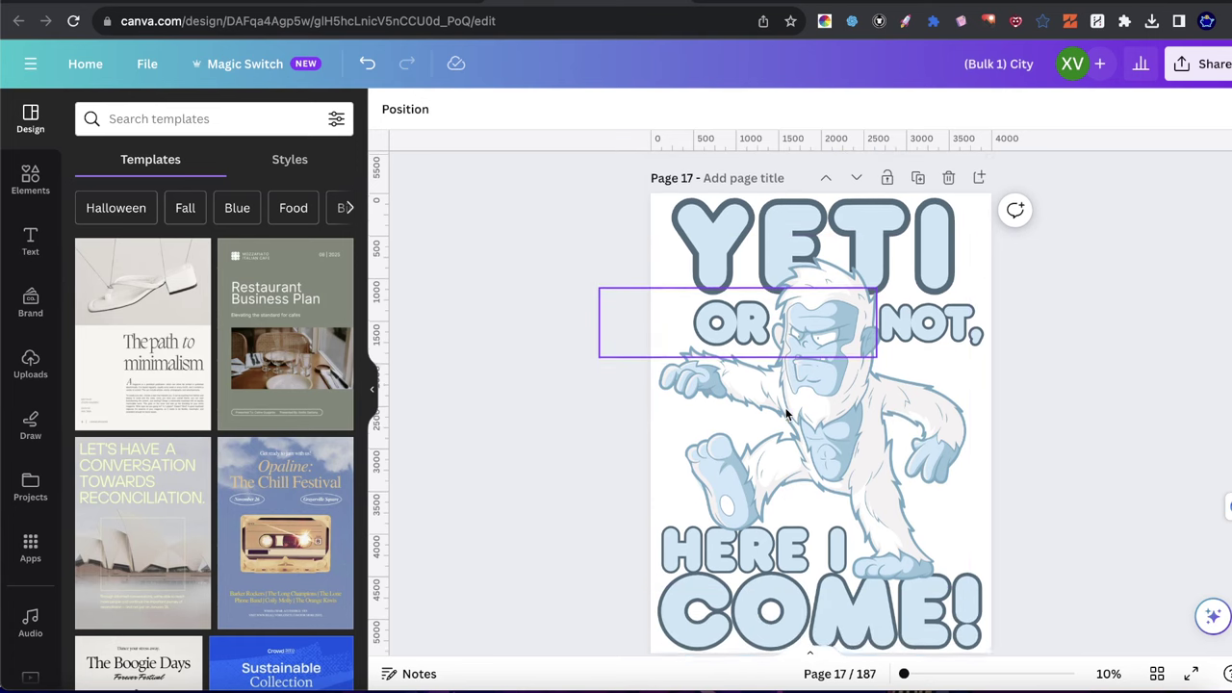
scroll(785, 414, "down", 1)
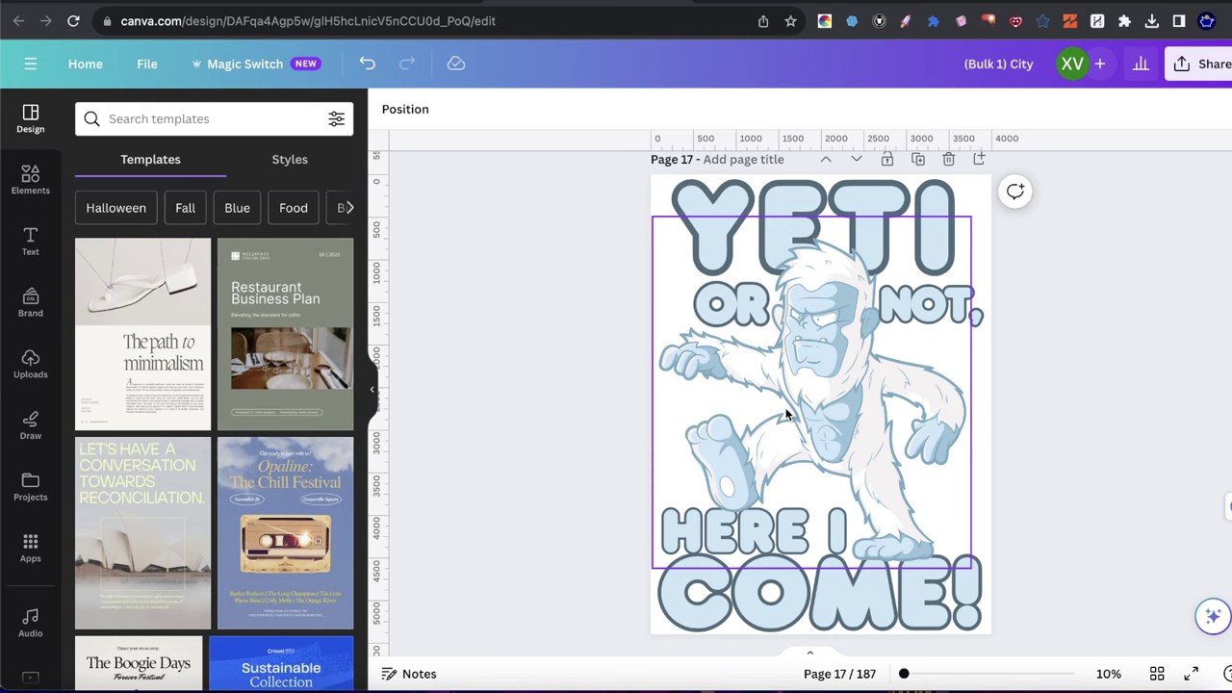
scroll(731, 416, "down", 1)
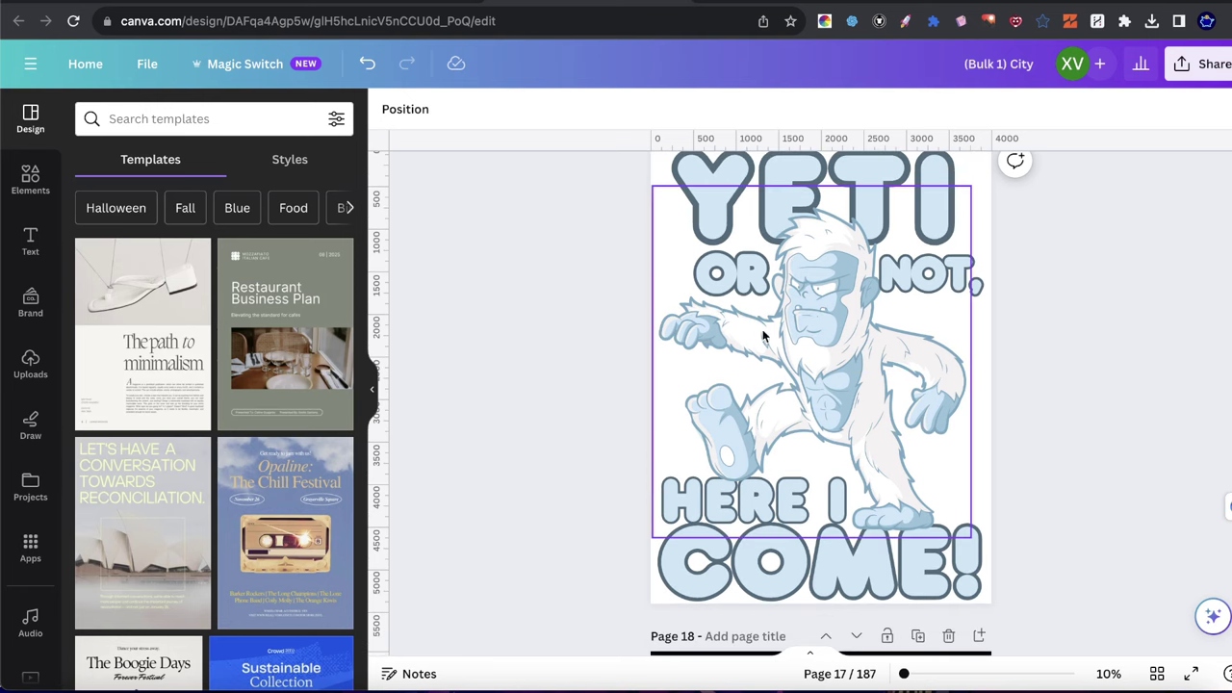
- Switch back to the ChatGPT conversation and review the gorilla image with its suggested quotes, then the uploaded dinosaur image
key("ctrl+Tab")
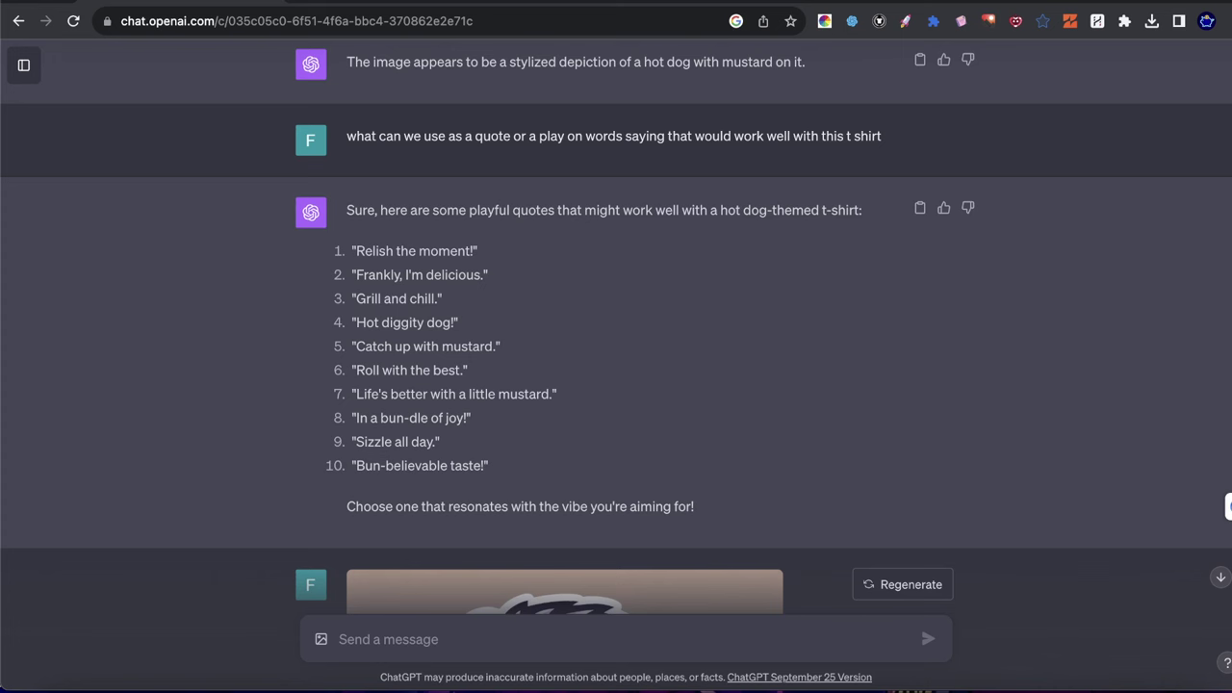
scroll(561, 333, "down", 6)
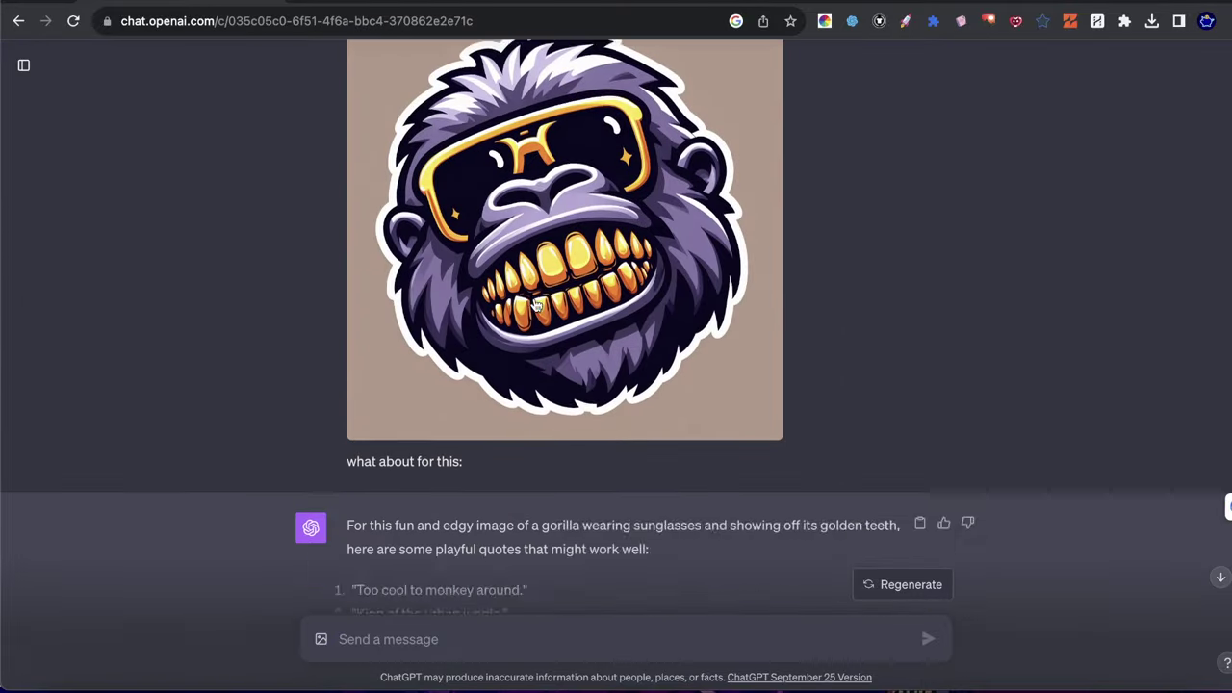
scroll(536, 305, "down", 3)
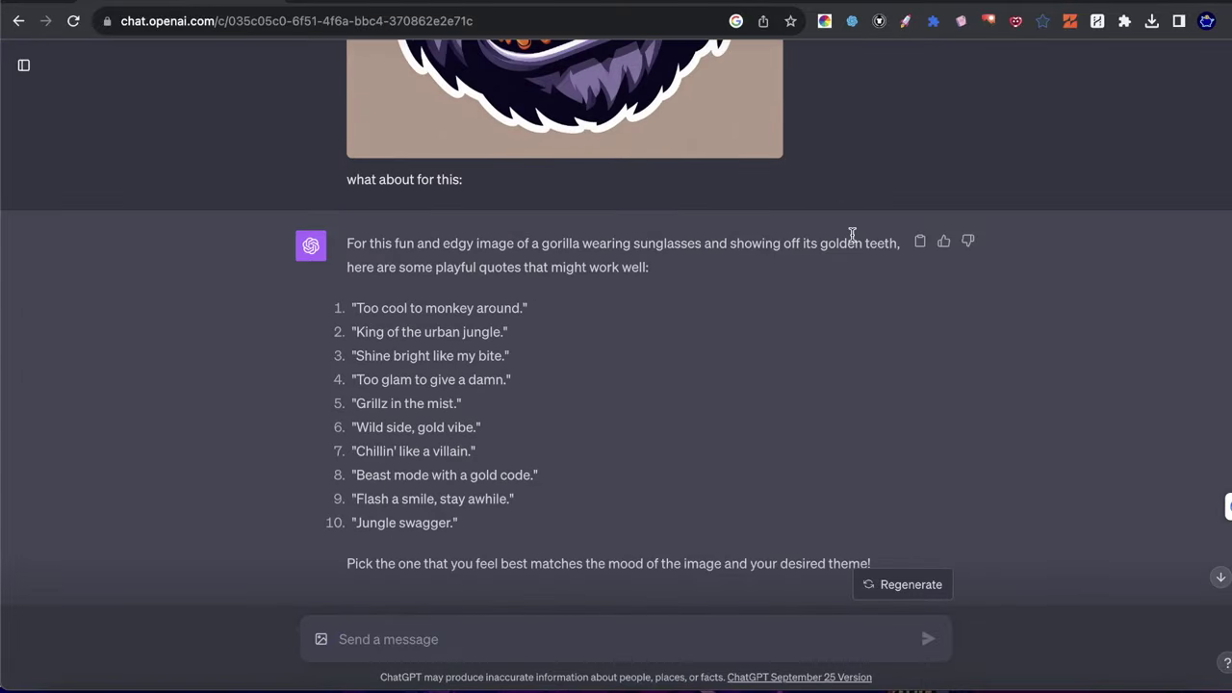
scroll(880, 242, "down", 6)
scroll(879, 259, "up", 8)
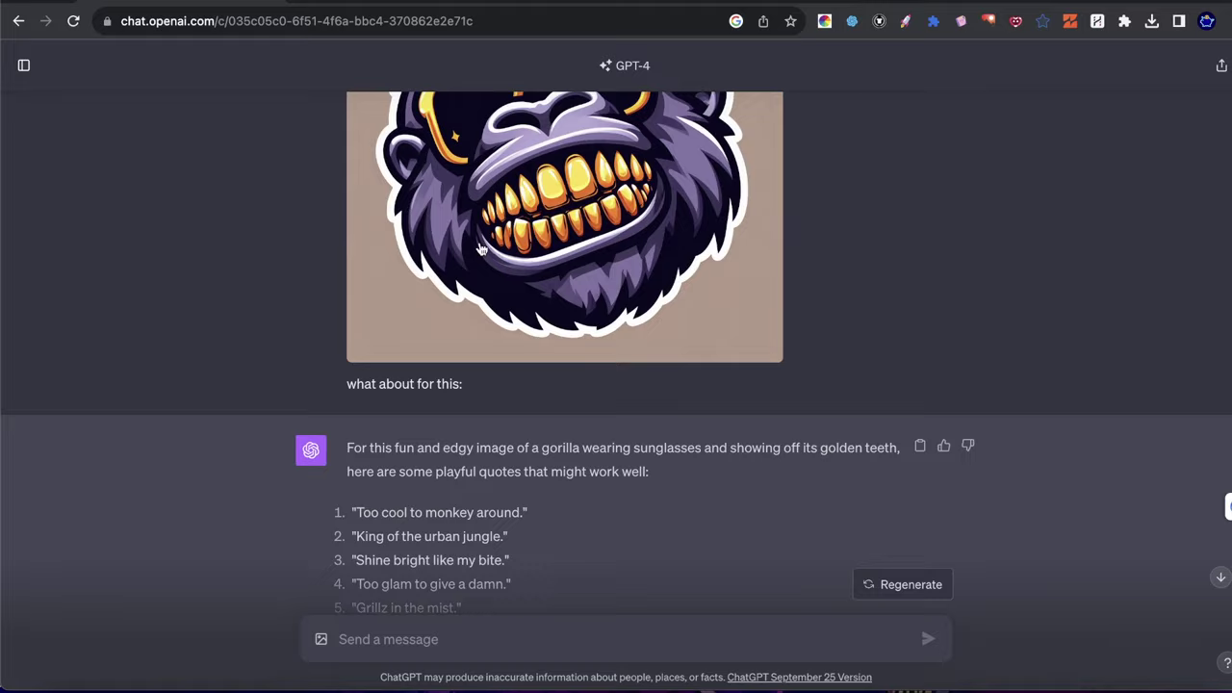
scroll(478, 248, "up", 10)
scroll(532, 251, "down", 1)
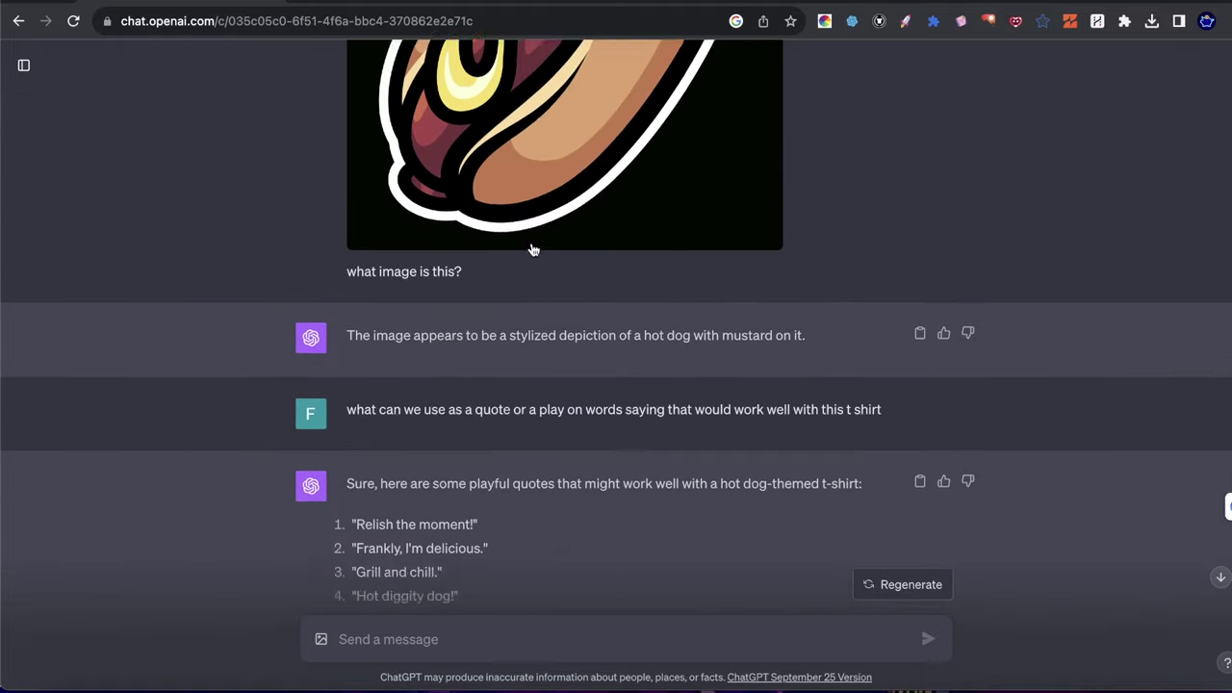
scroll(532, 250, "down", 9)
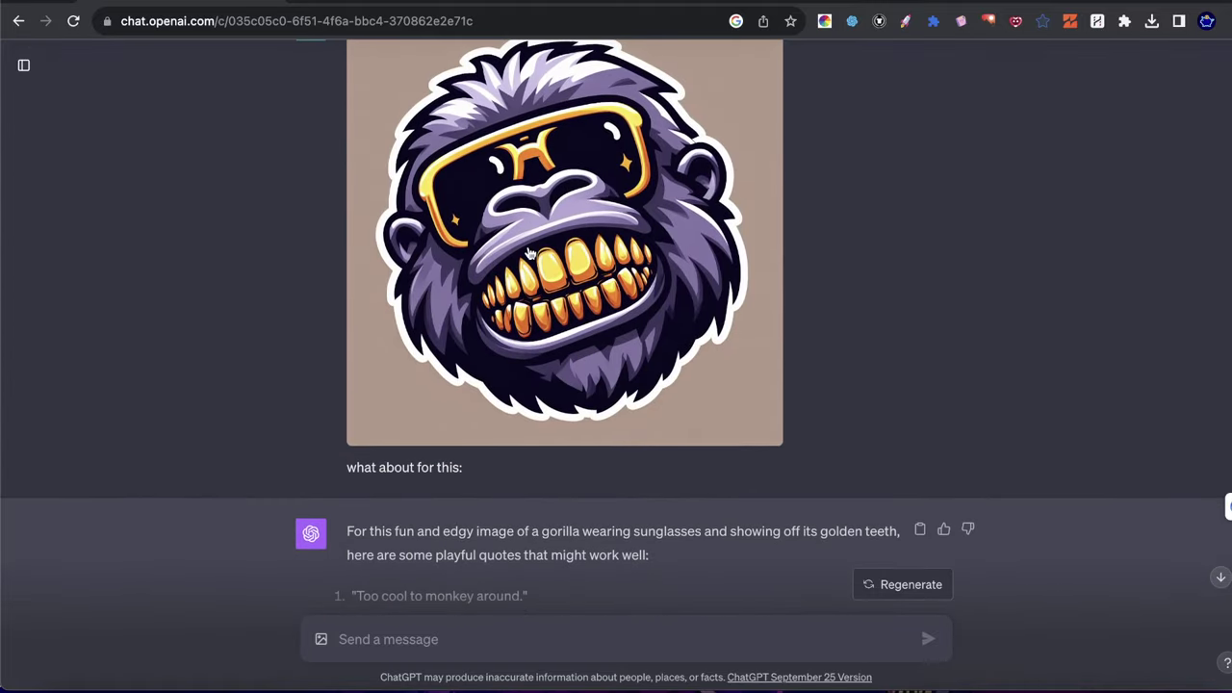
scroll(528, 252, "down", 8)
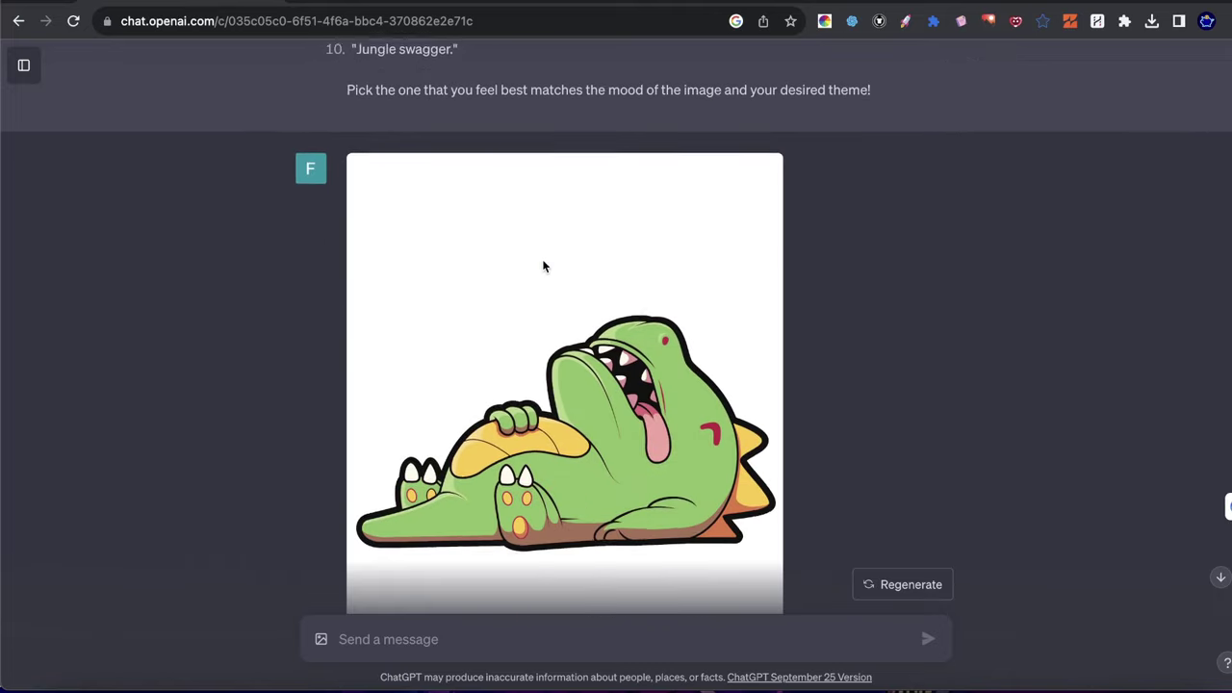
scroll(543, 267, "down", 1)
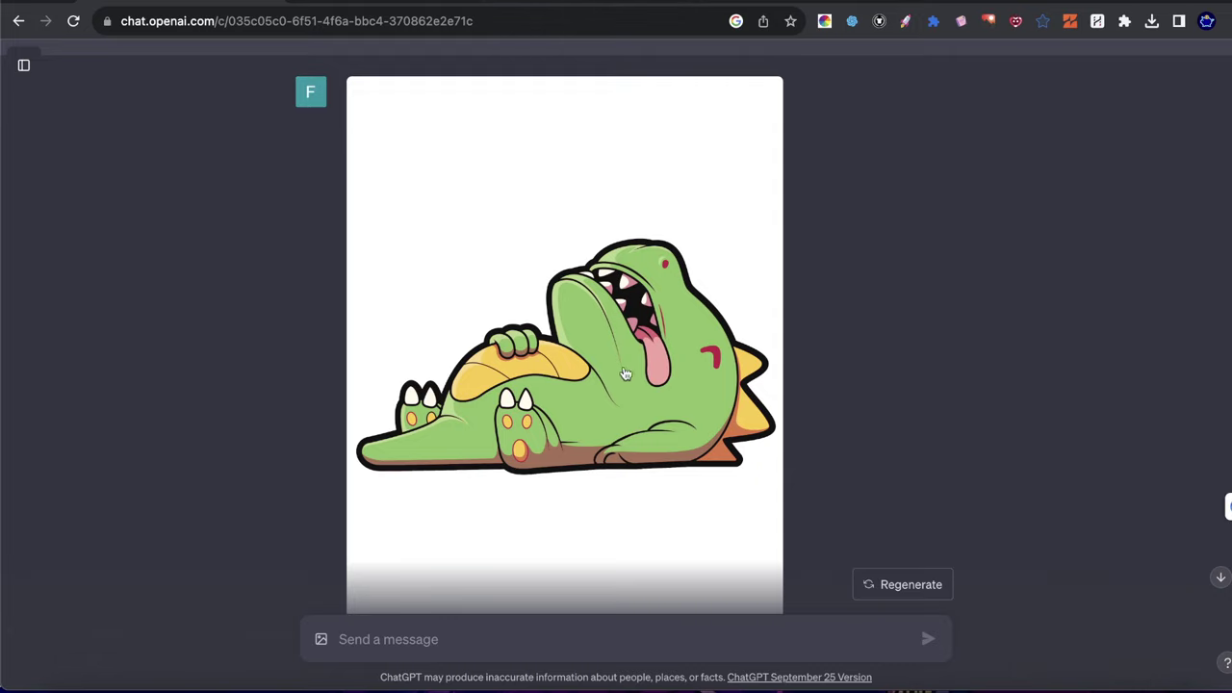
- Review the playful quotes suggested for the dinosaur image, highlighting entries from "Snooze-a-saurus on board" to "Nap first, roar later"
scroll(590, 368, "down", 5)
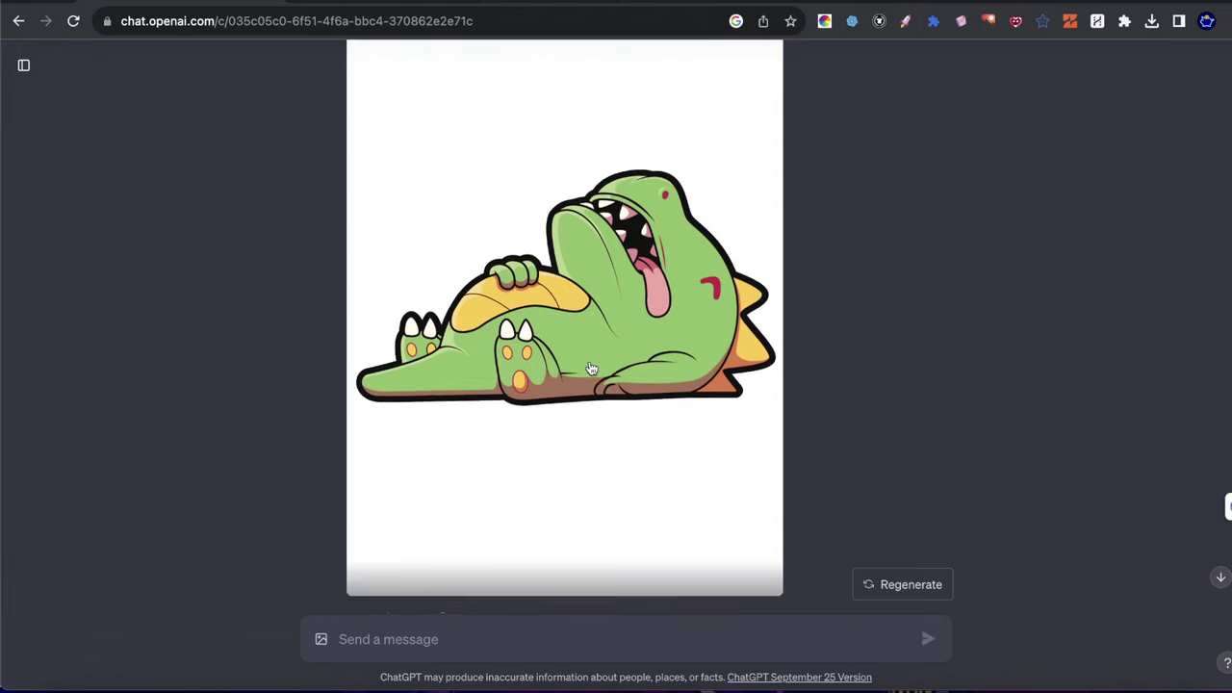
scroll(433, 363, "down", 2)
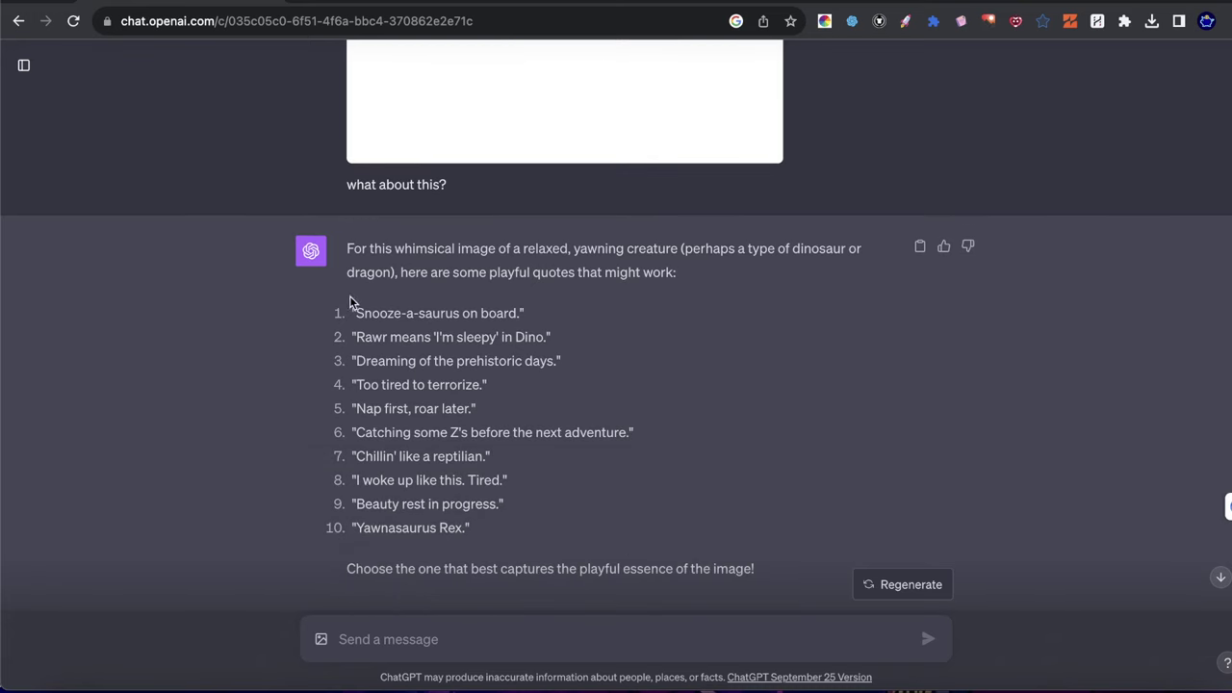
left_click_drag(348, 319, 506, 516)
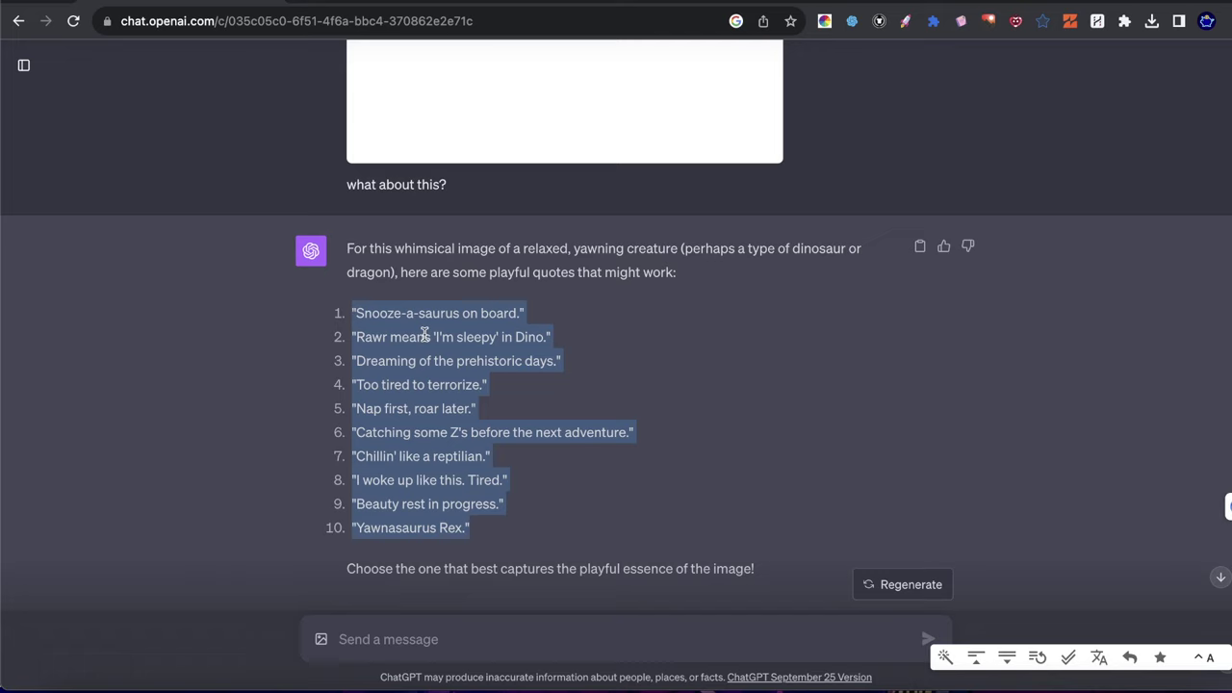
left_click_drag(362, 317, 482, 318)
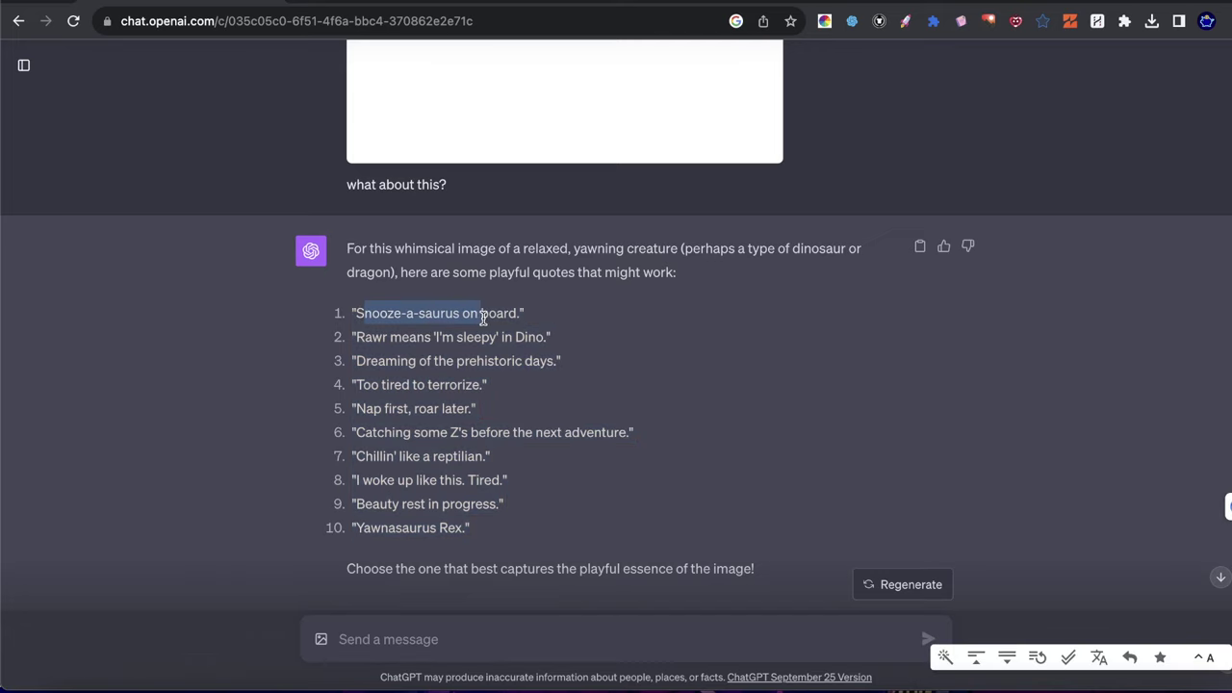
scroll(326, 360, "down", 1)
left_click(349, 347)
left_click_drag(382, 325, 498, 324)
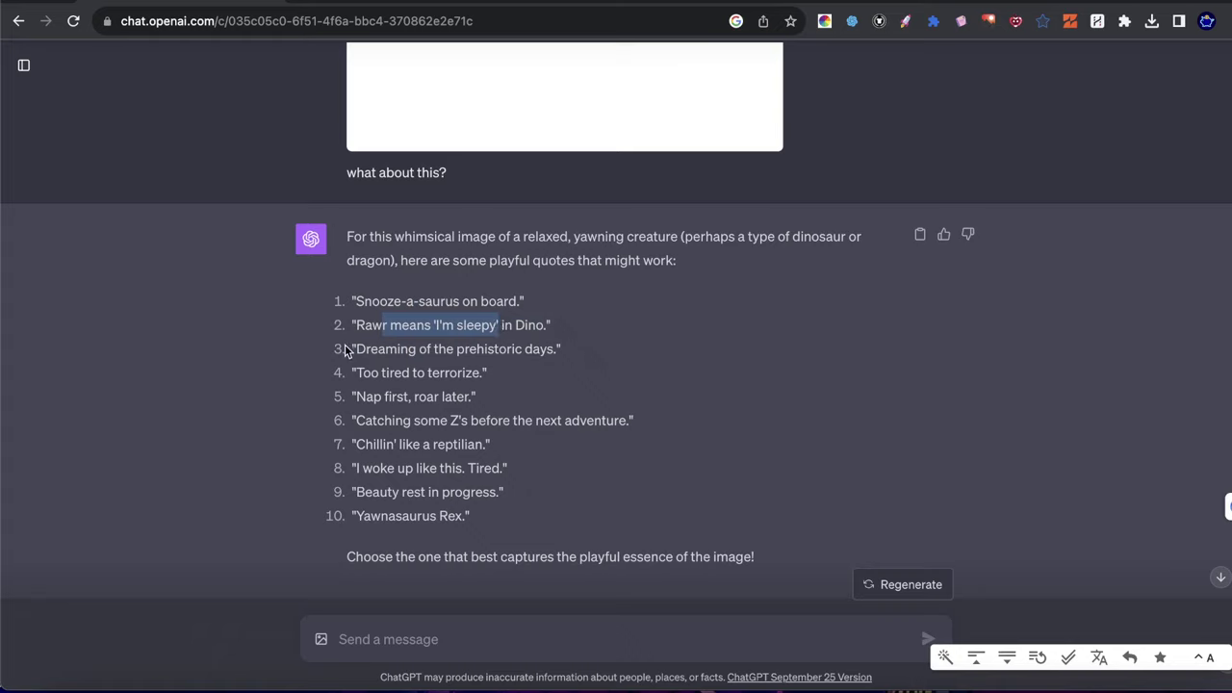
left_click_drag(358, 350, 522, 349)
left_click_drag(360, 376, 466, 396)
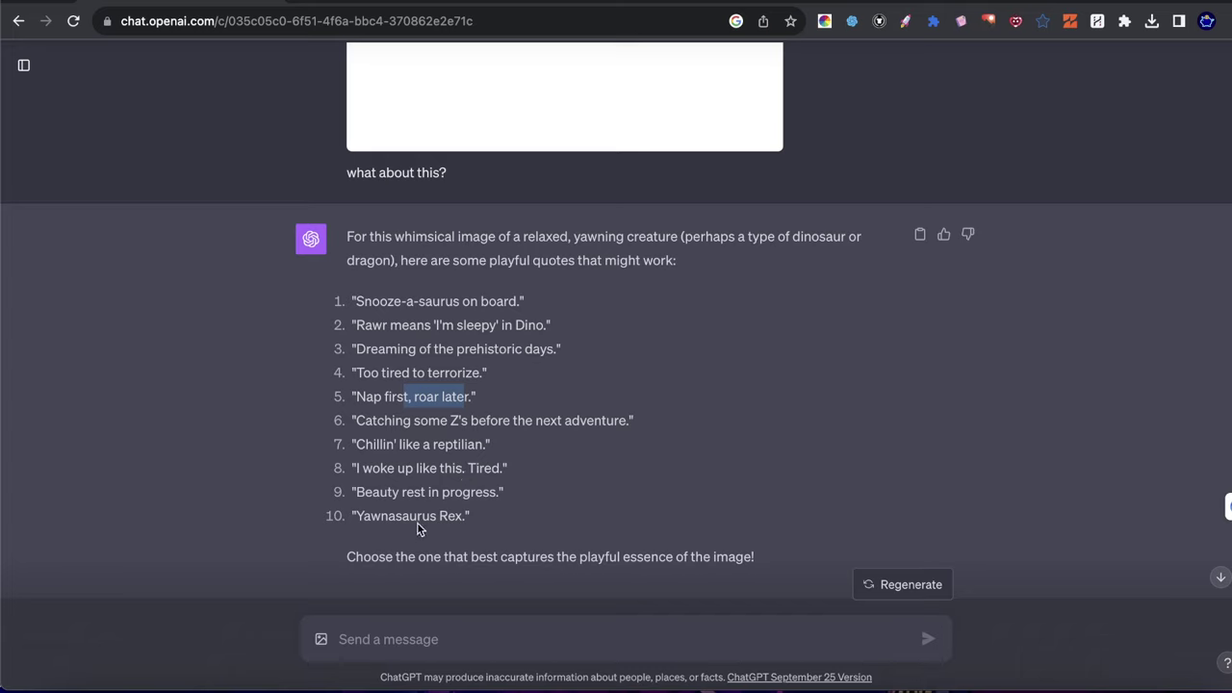
- Look back at the dinosaur image and highlight the matching quote "Yawnasaurus Rex."
scroll(426, 247, "up", 5)
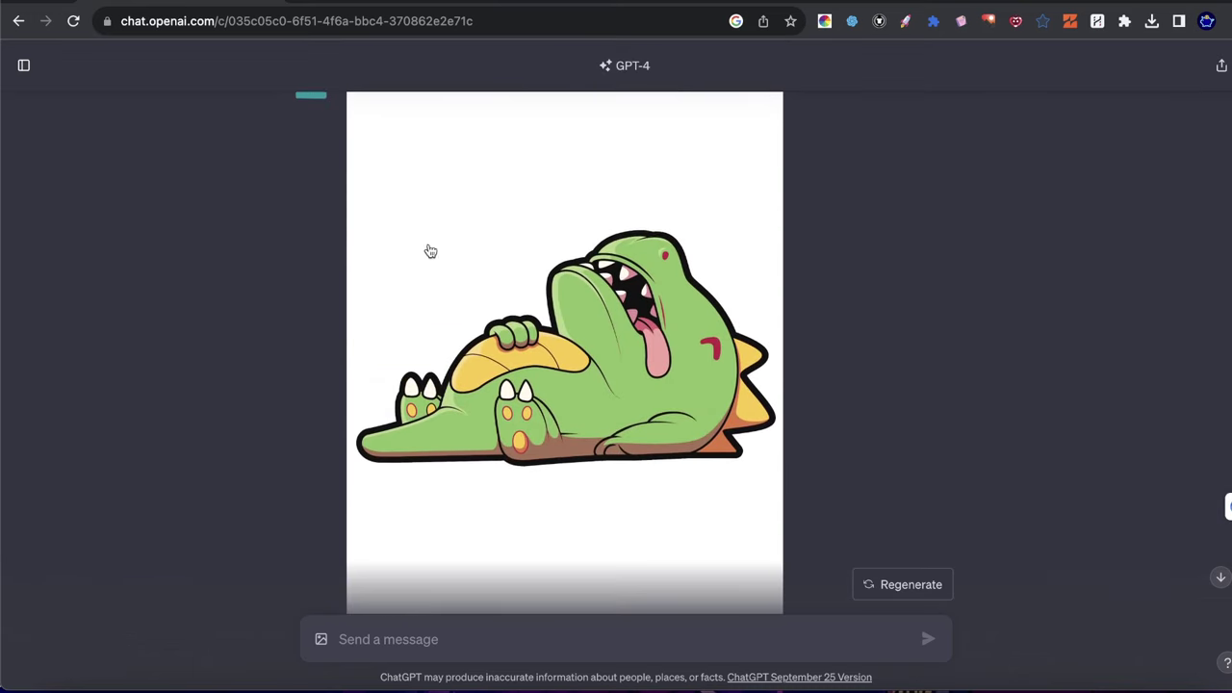
scroll(561, 333, "down", 5)
left_click_drag(312, 449, 484, 444)
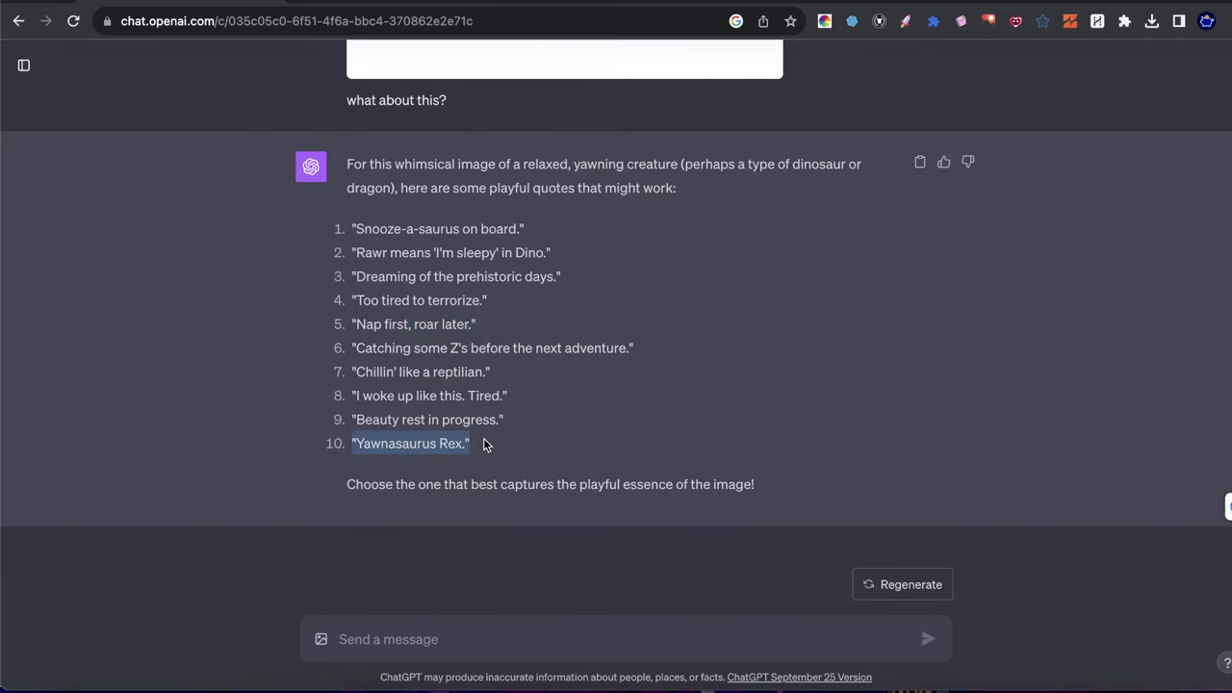
- Switch to the Canva design and compare the page 12 dinosaur artwork and its text with the ChatGPT quote suggestions
left_click(612, 3)
scroll(784, 304, "down", 10)
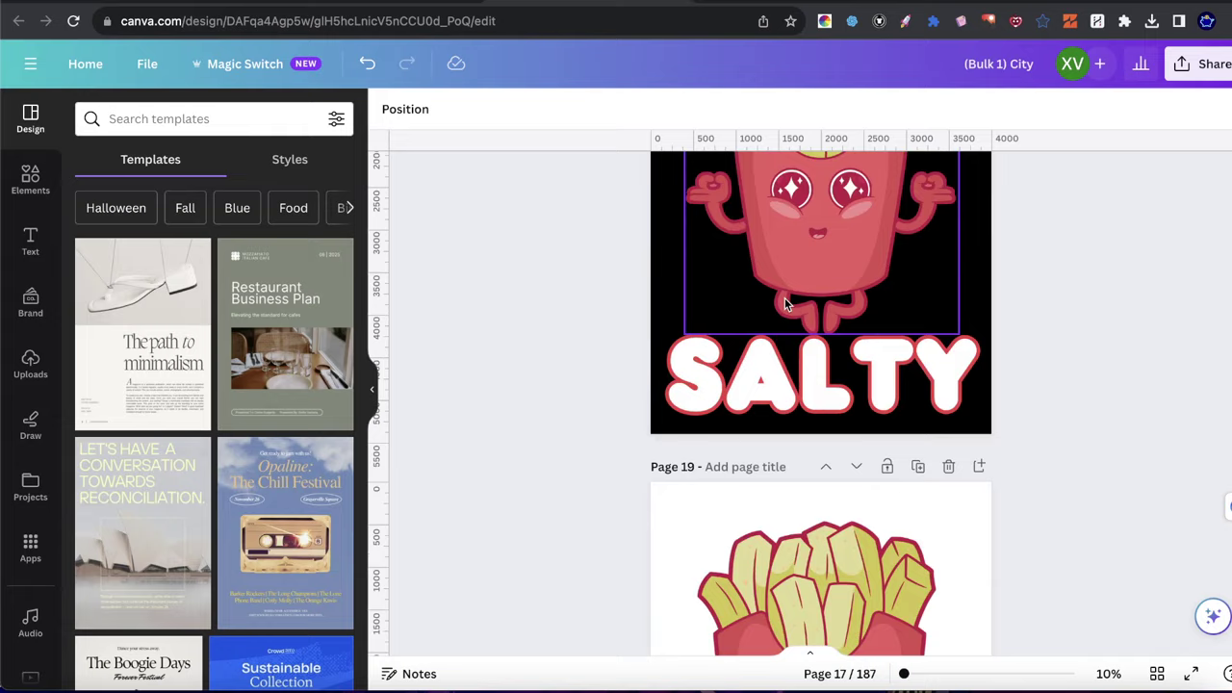
scroll(785, 304, "up", 20)
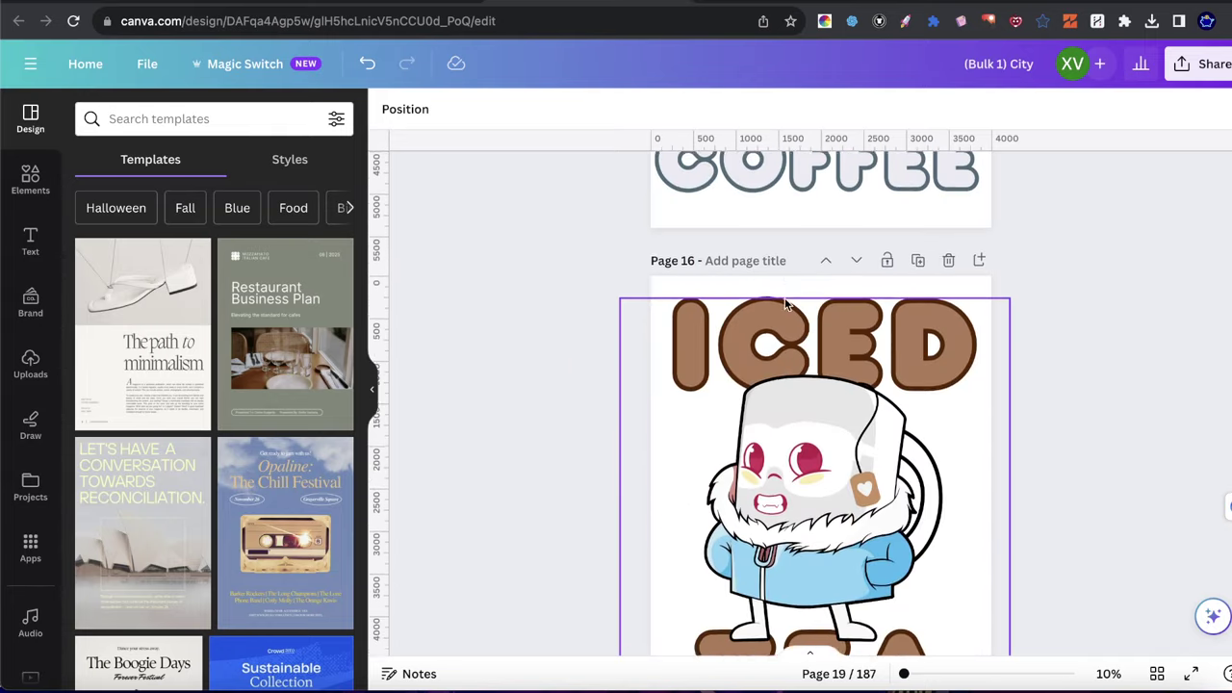
scroll(784, 304, "up", 15)
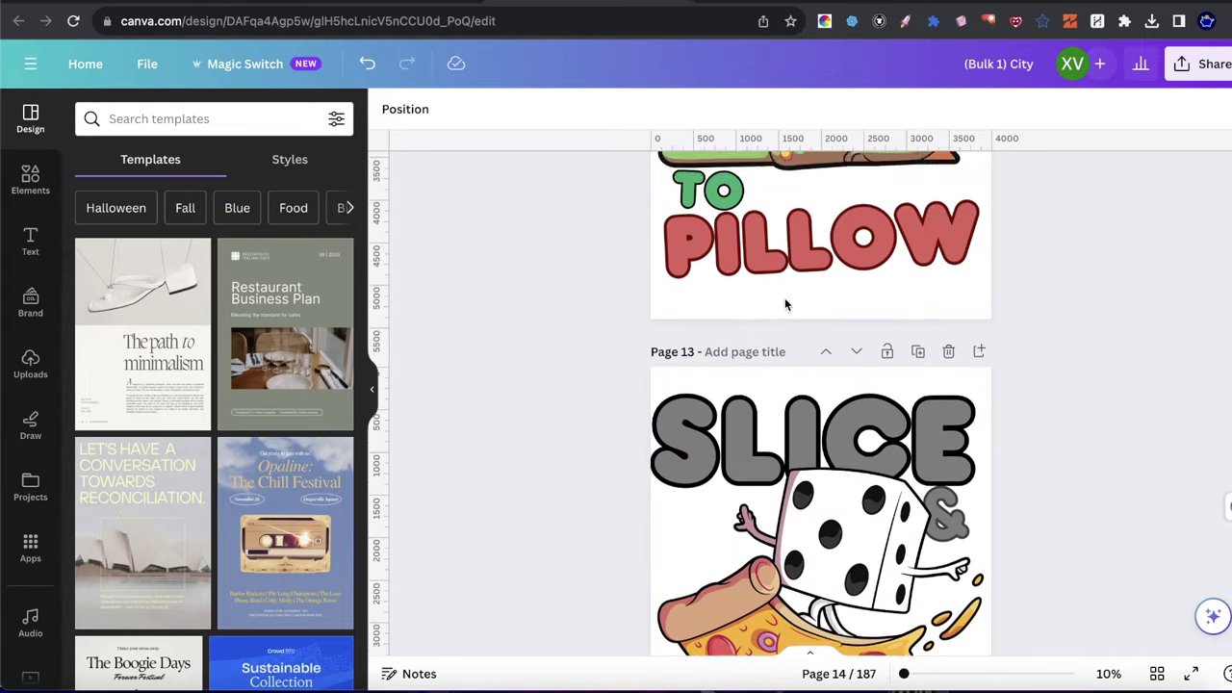
scroll(861, 332, "down", 2)
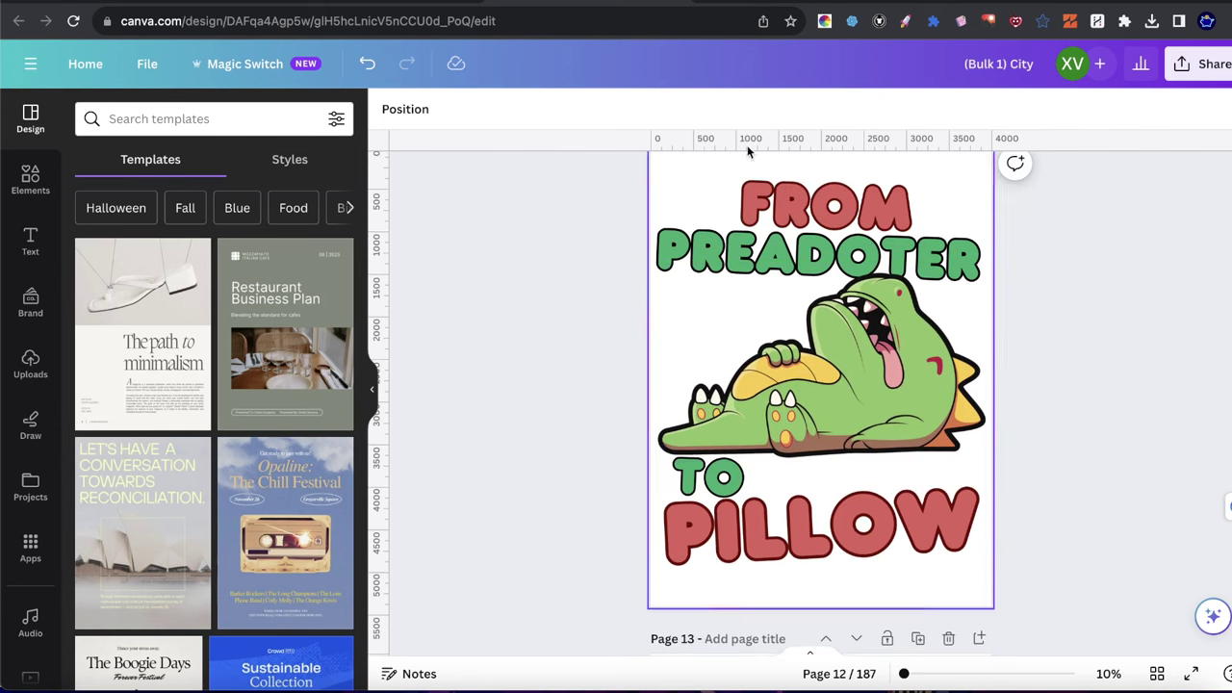
left_click(250, 4)
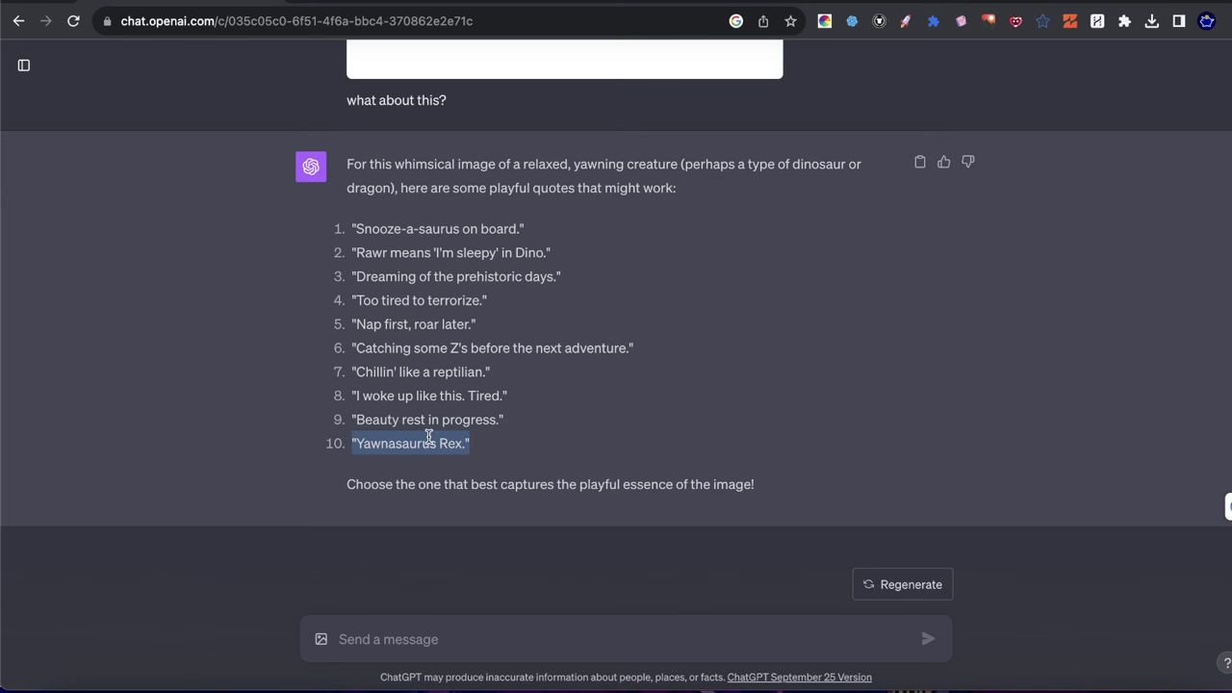
key("ctrl+shift+Tab")
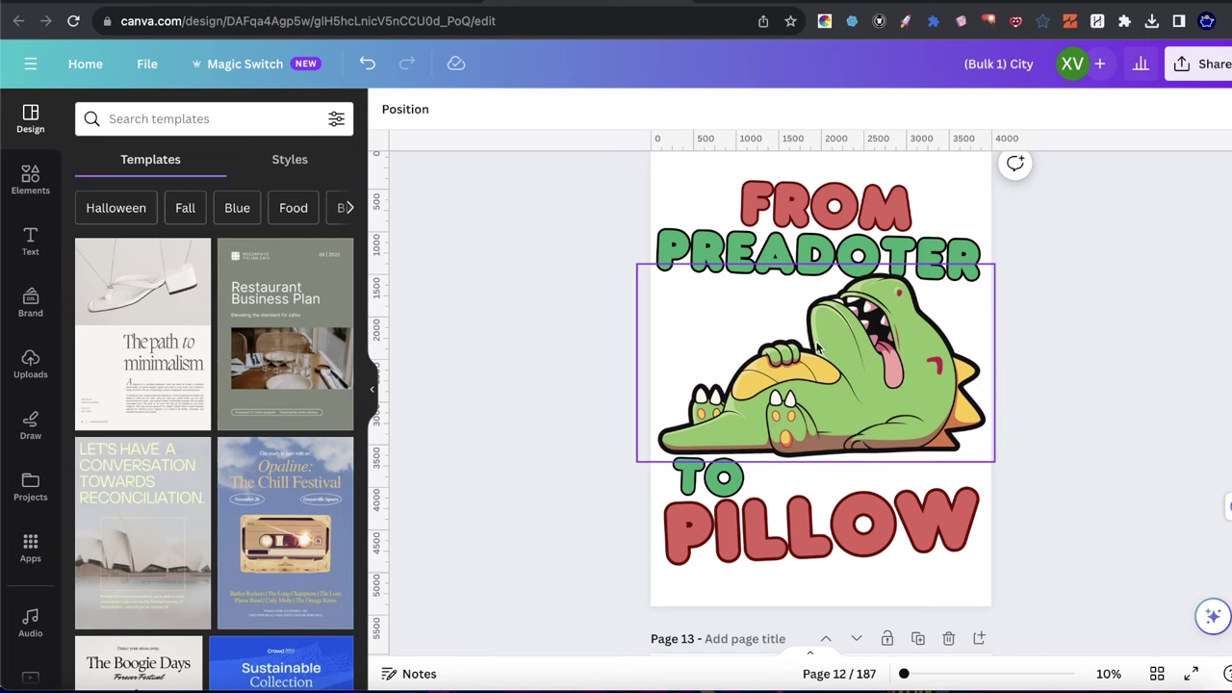
- Find the text-free fries artwork on page 19 and open the download settings for the design
scroll(795, 354, "down", 15)
scroll(794, 354, "down", 12)
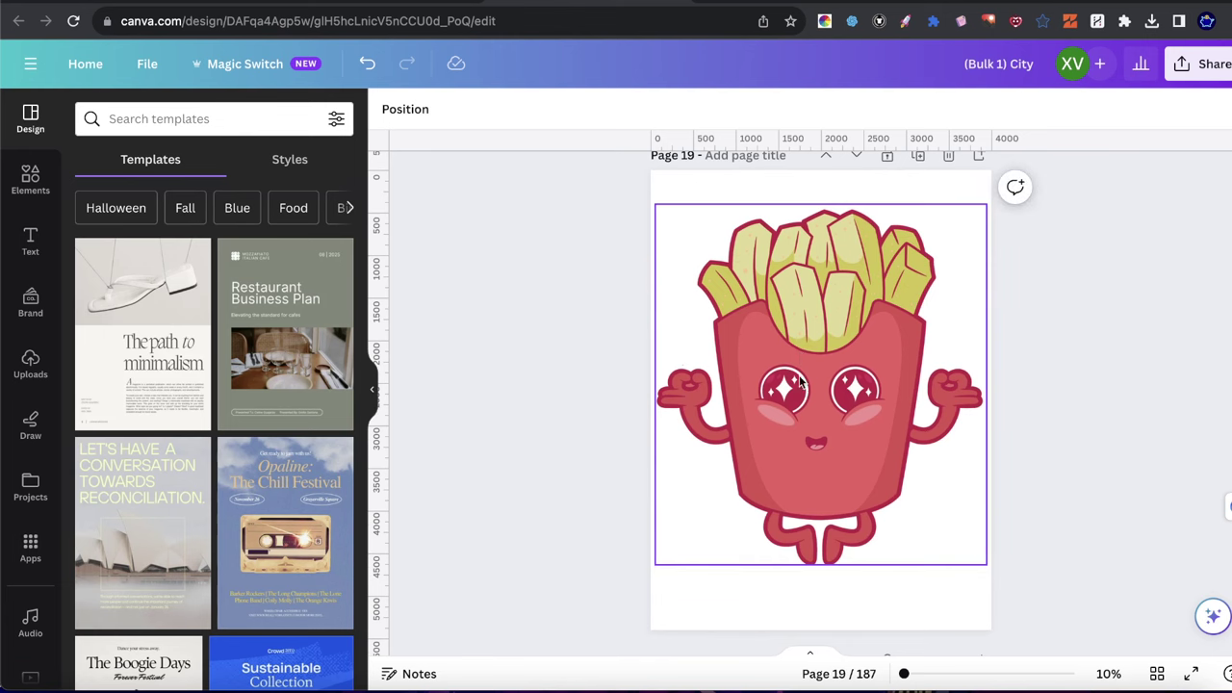
scroll(800, 382, "up", 5)
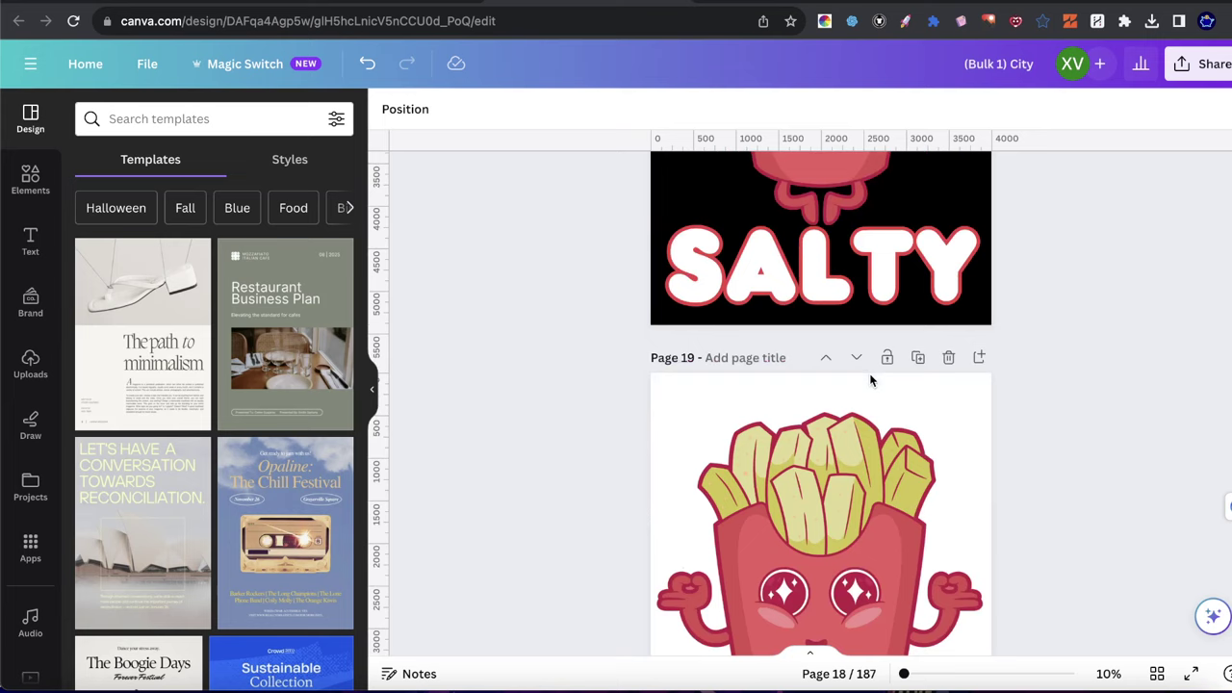
scroll(870, 376, "down", 5)
left_click(1207, 67)
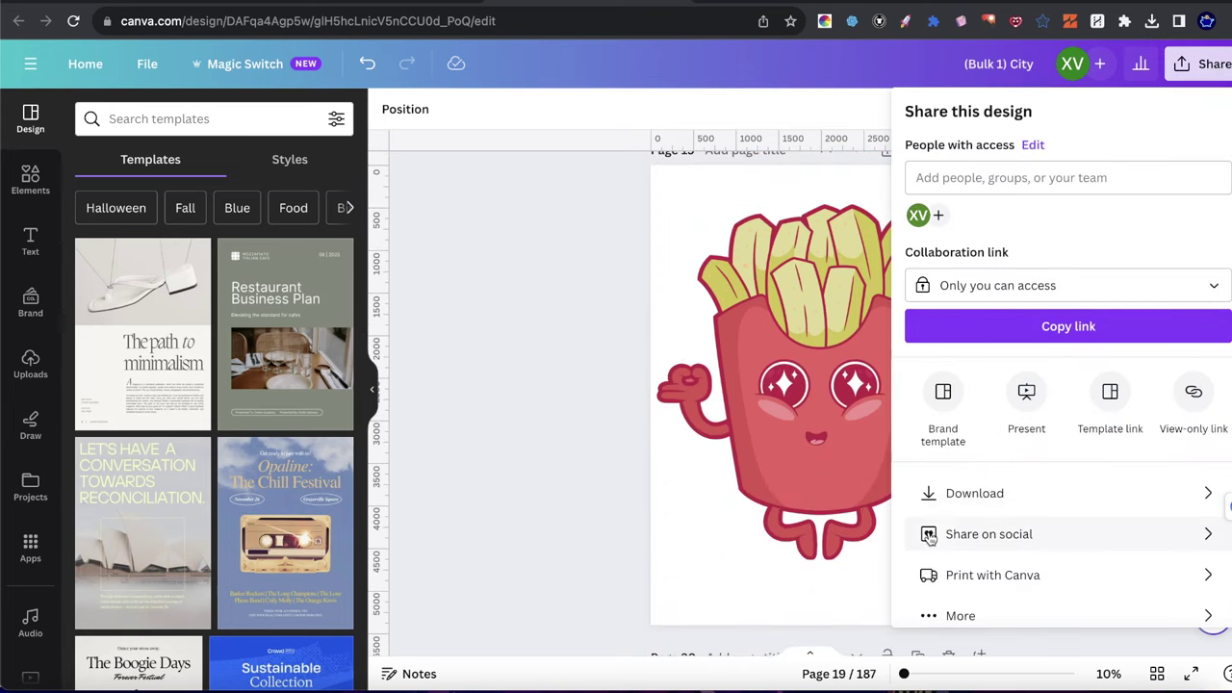
left_click(924, 493)
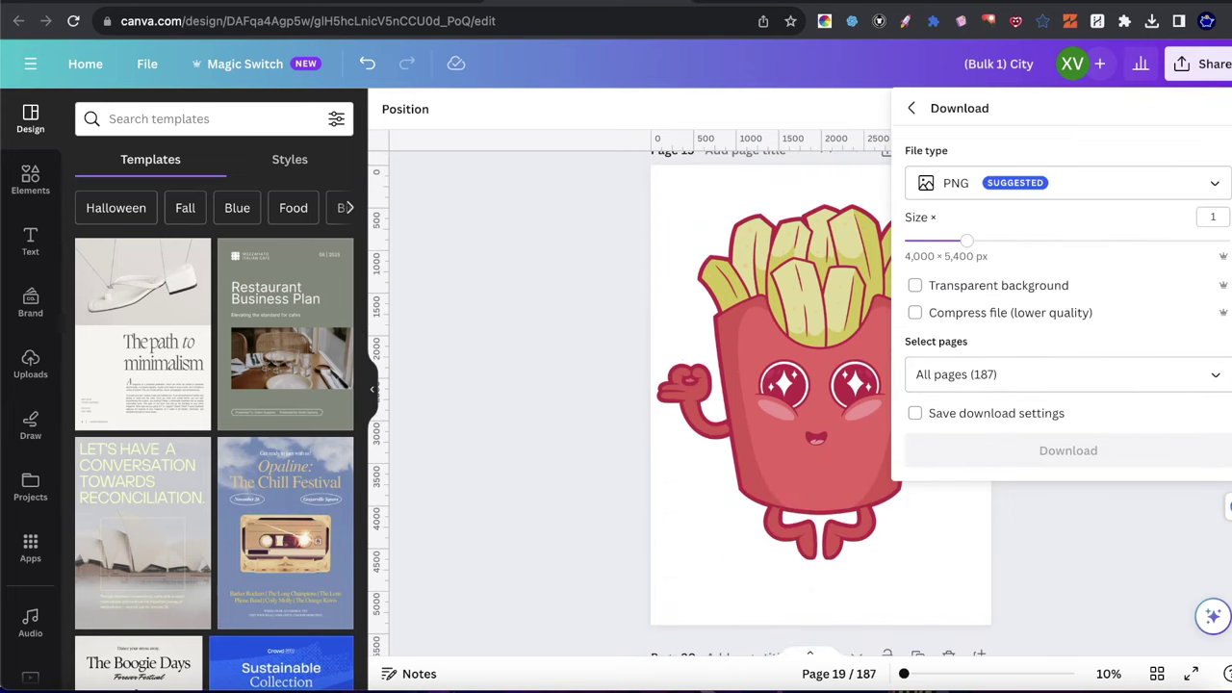
- Limit the download to page 19 instead of all pages and download it as a PNG
left_click(1211, 375)
left_click(1215, 426)
scroll(1092, 456, "down", 3)
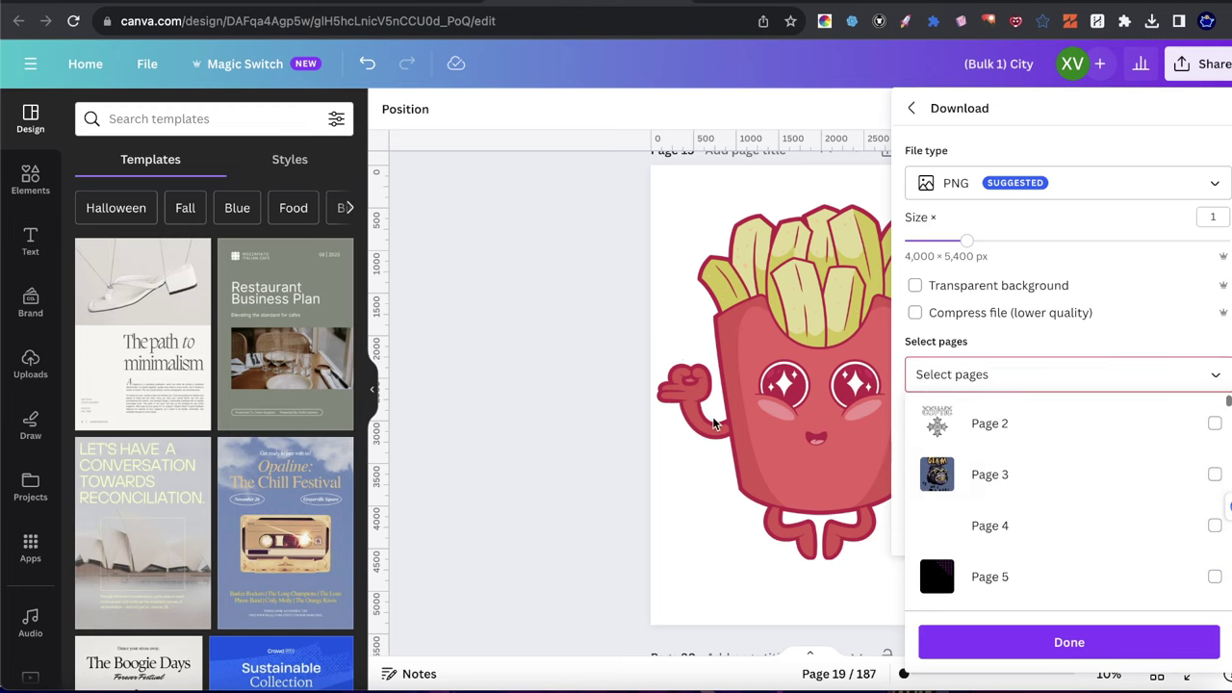
left_click(523, 312)
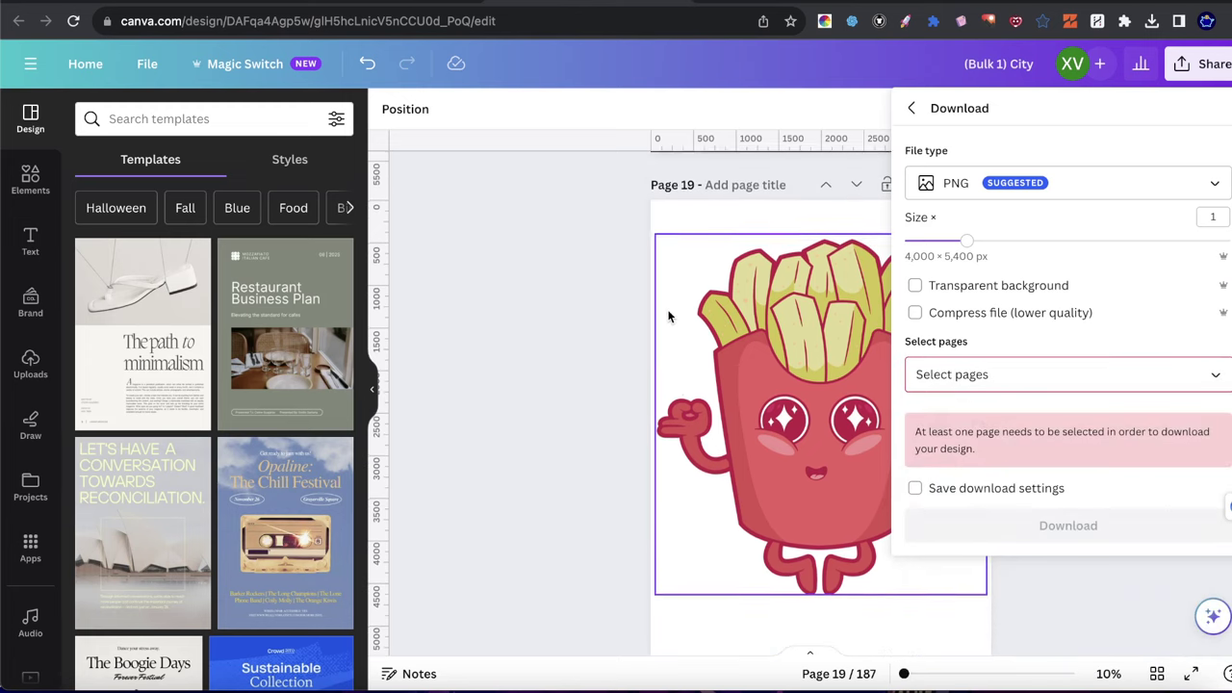
left_click(1079, 377)
scroll(1133, 427, "down", 8)
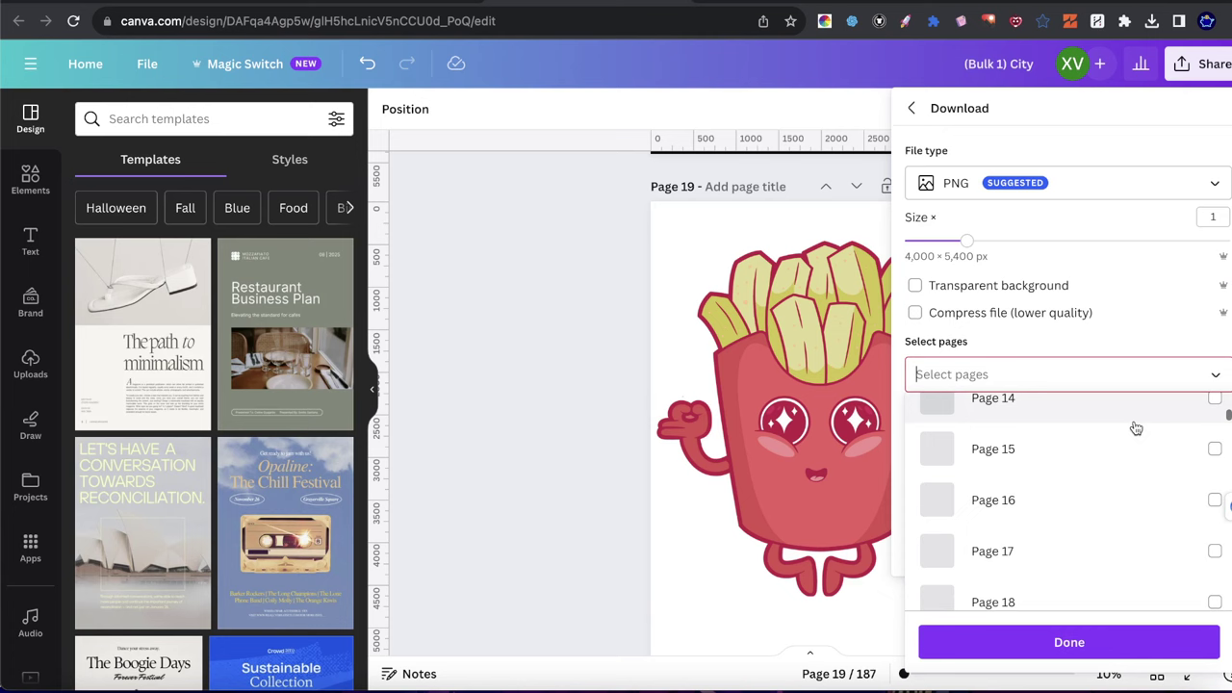
left_click(1004, 586)
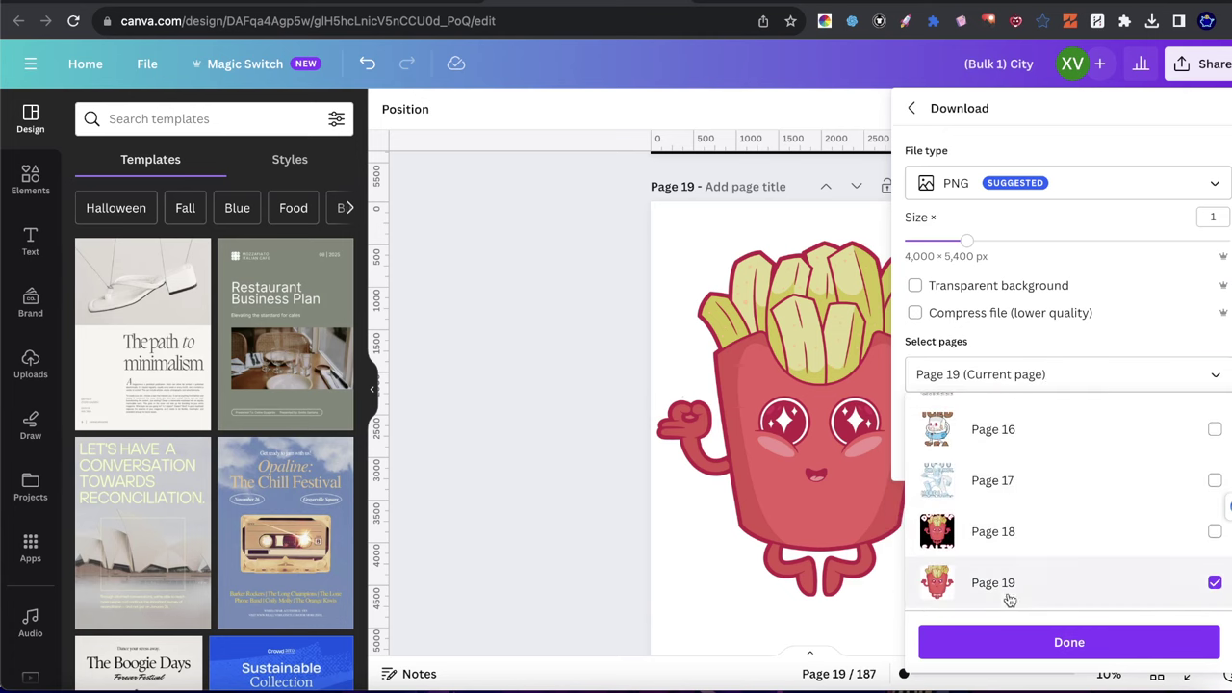
left_click(1059, 642)
left_click(1057, 453)
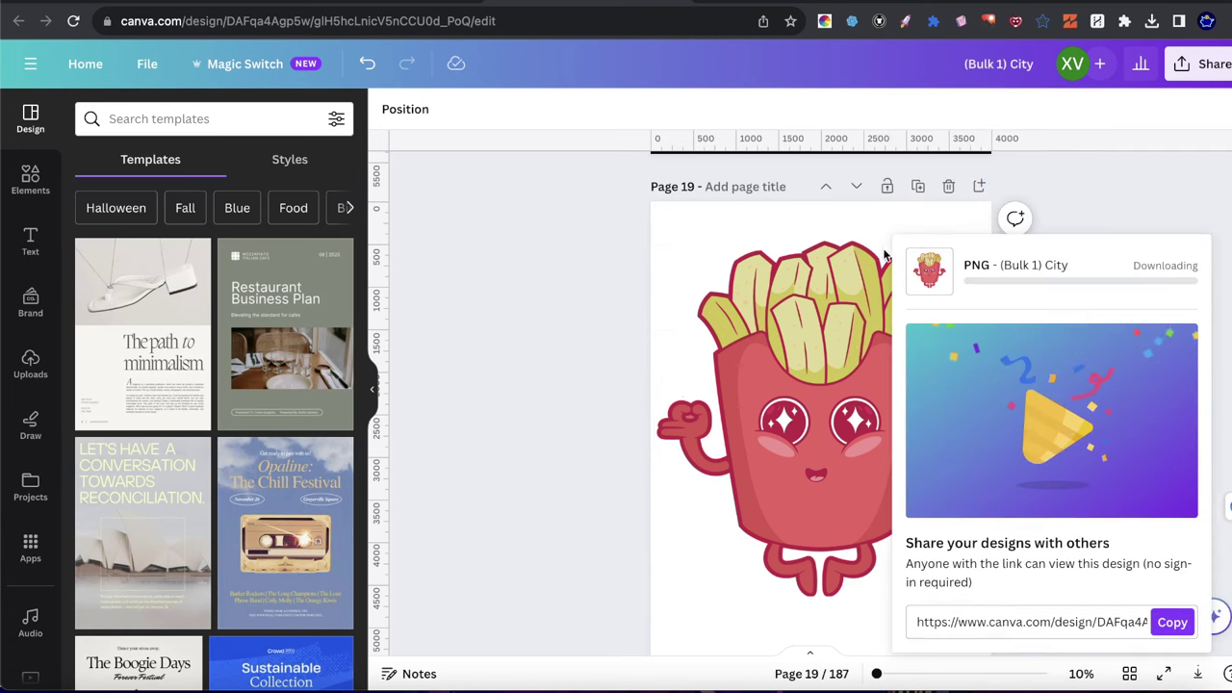
- Switch to the ChatGPT conversation, attach the downloaded "(Bulk 1) City (38).png" and write the message "what about this one?"
left_click(135, 3)
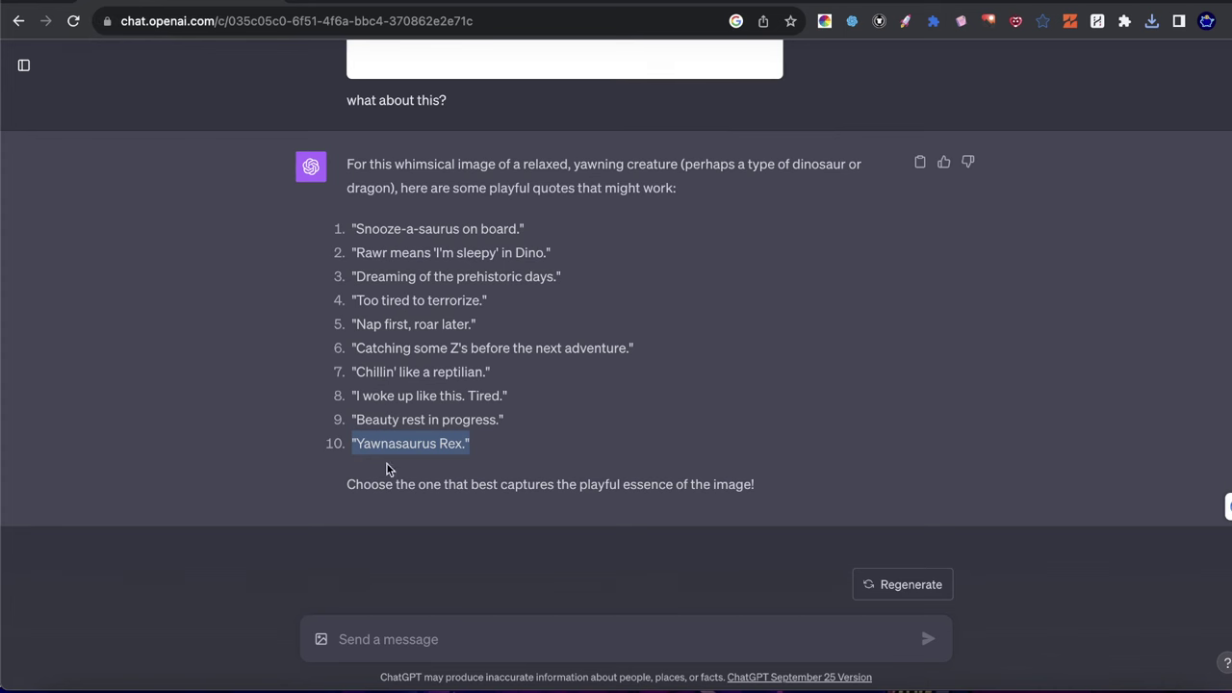
left_click(1151, 20)
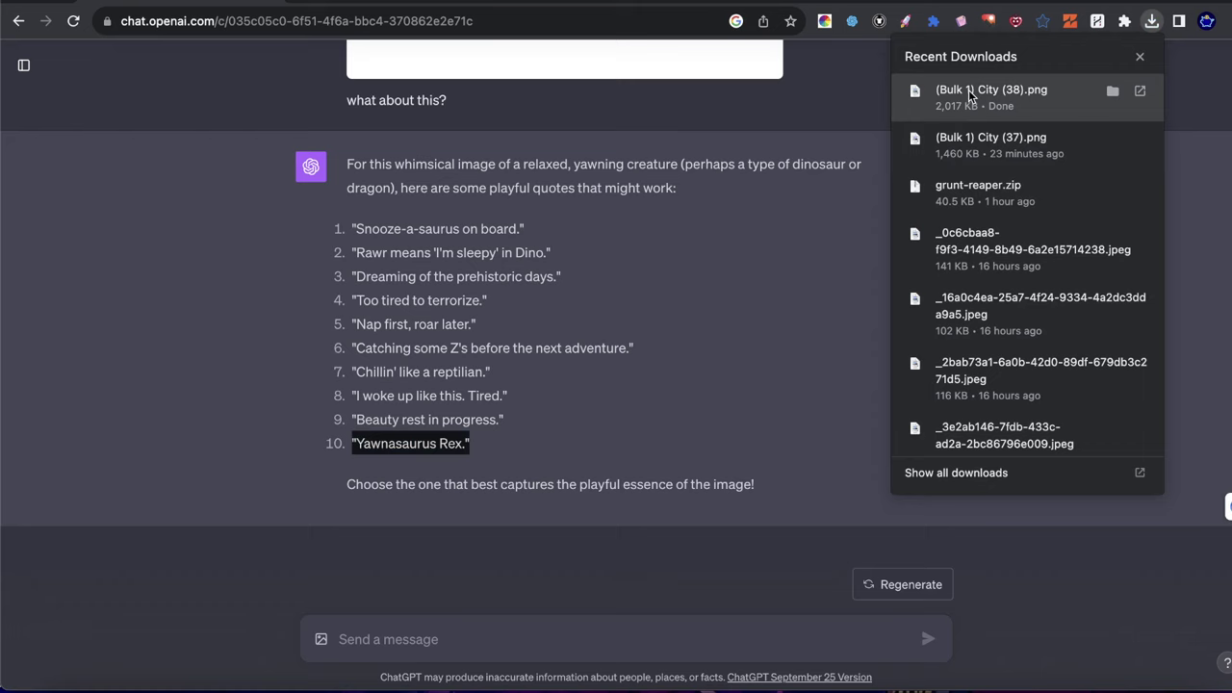
left_click_drag(968, 89, 558, 566)
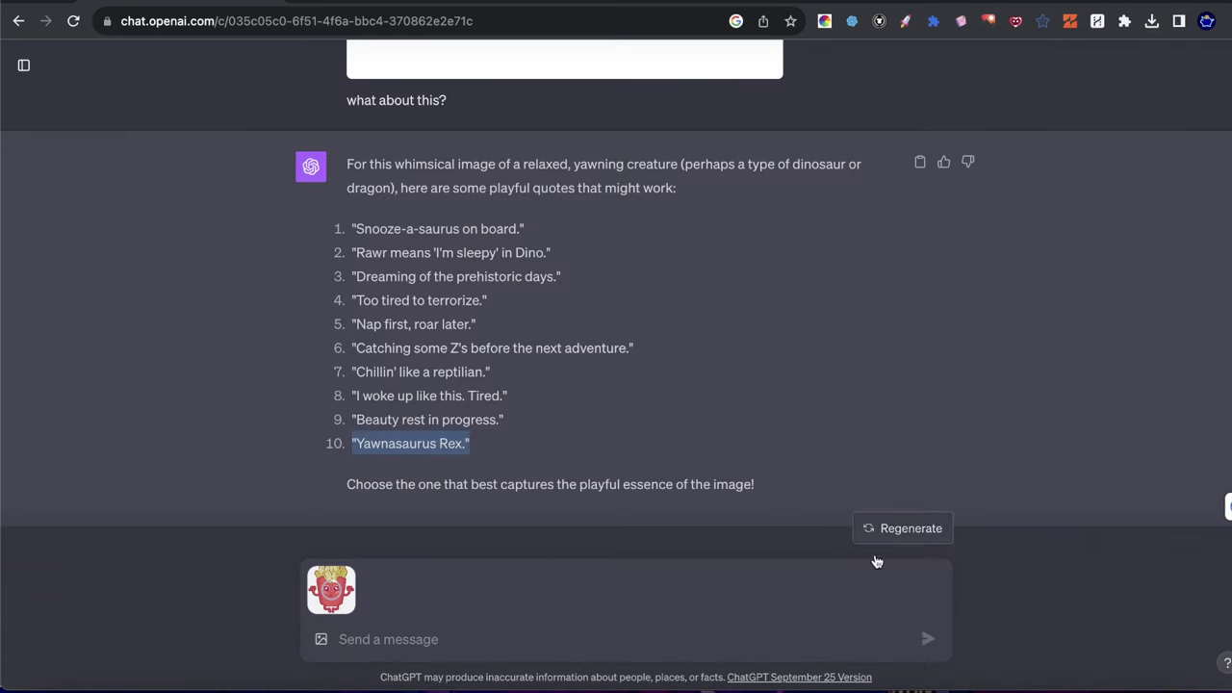
left_click(367, 635)
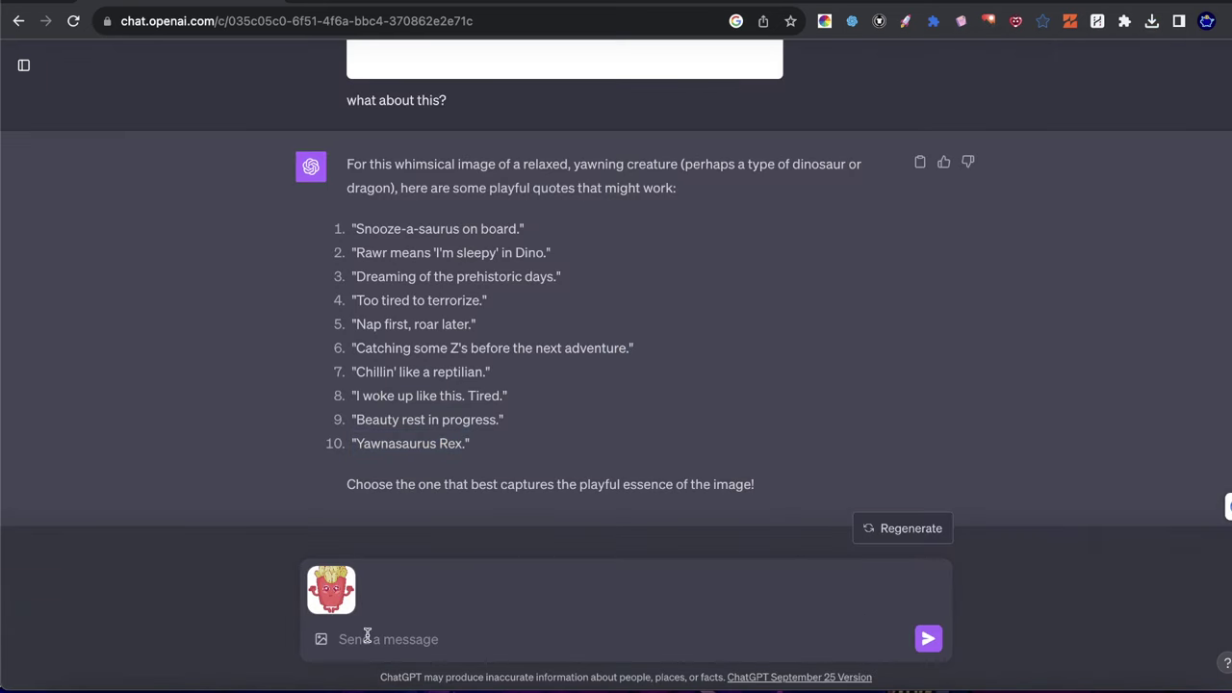
type("what about this one?")
- Check the earlier hot dog t-shirt quote request in the conversation and send the message with the fries image
scroll(542, 170, "up", 10)
scroll(545, 190, "down", 4)
scroll(463, 221, "down", 5)
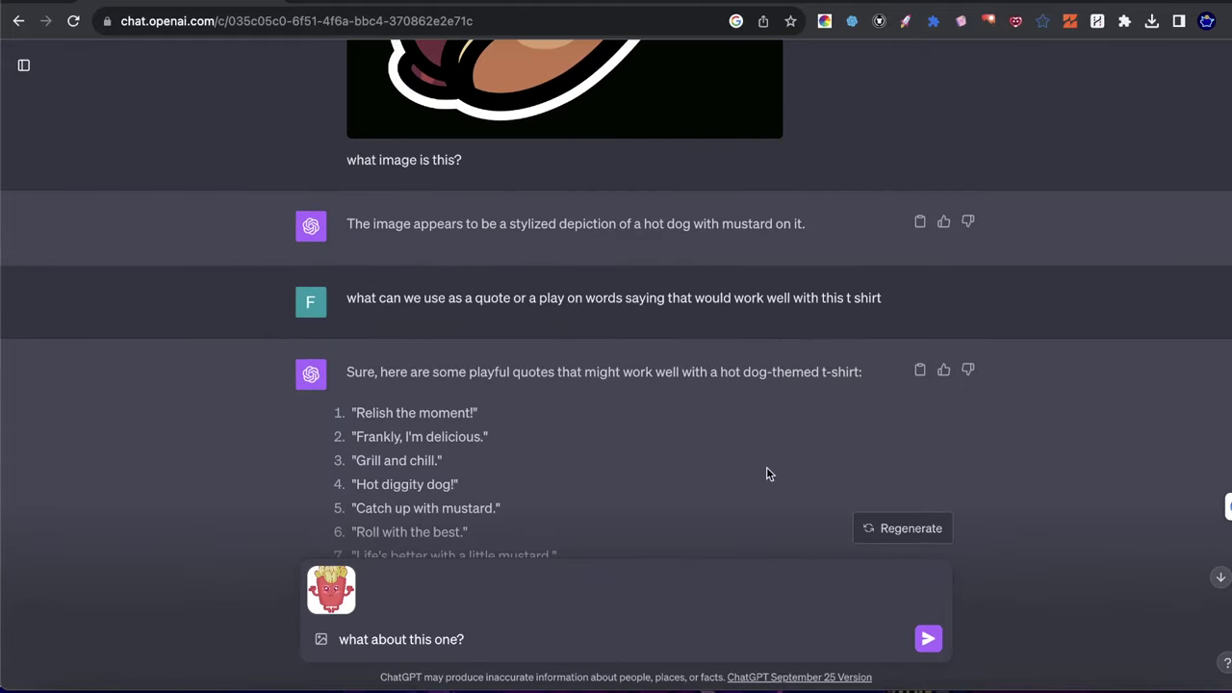
scroll(767, 473, "down", 7)
left_click(928, 638)
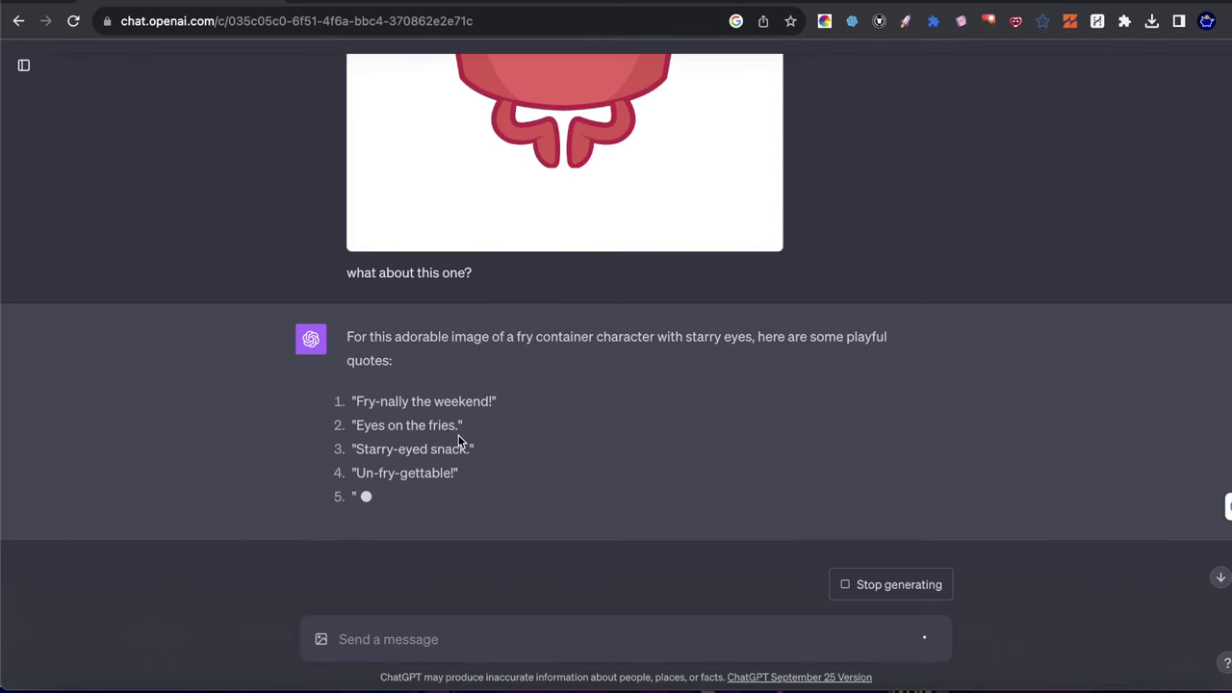
- Review the playful quotes suggested for the fries character against its image, highlighting "Eyes on the fries" and part of "Fry-nally the weekend!"
left_click_drag(462, 425, 365, 431)
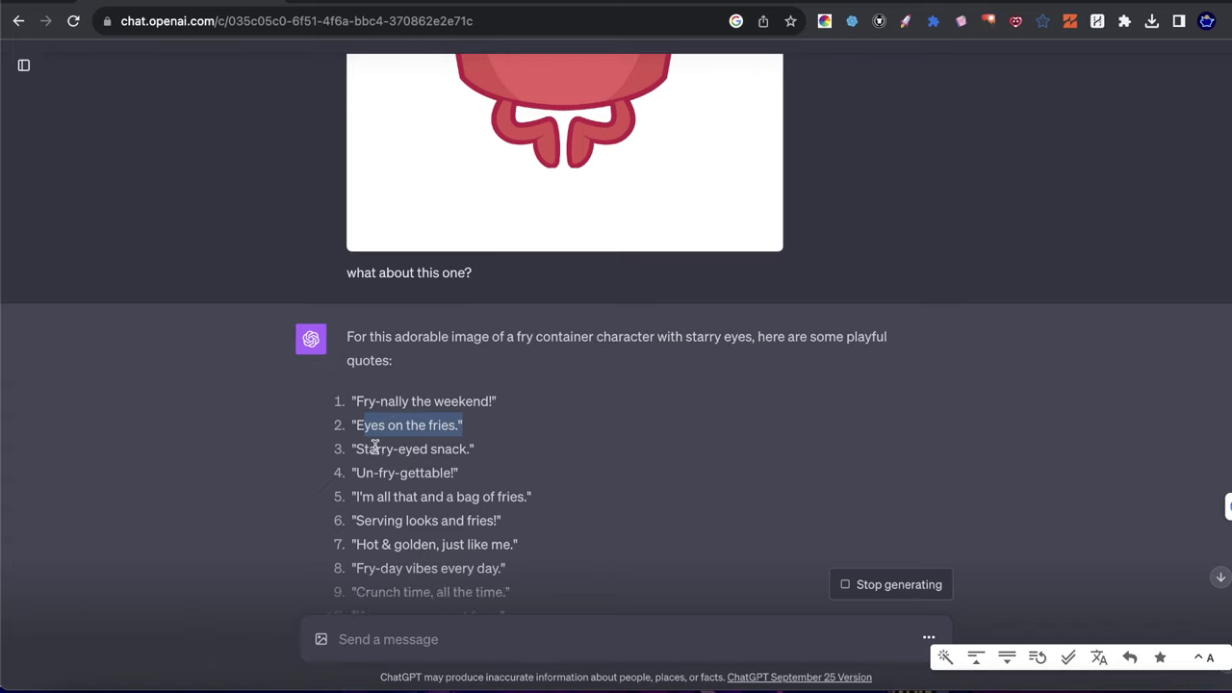
left_click_drag(505, 411, 415, 402)
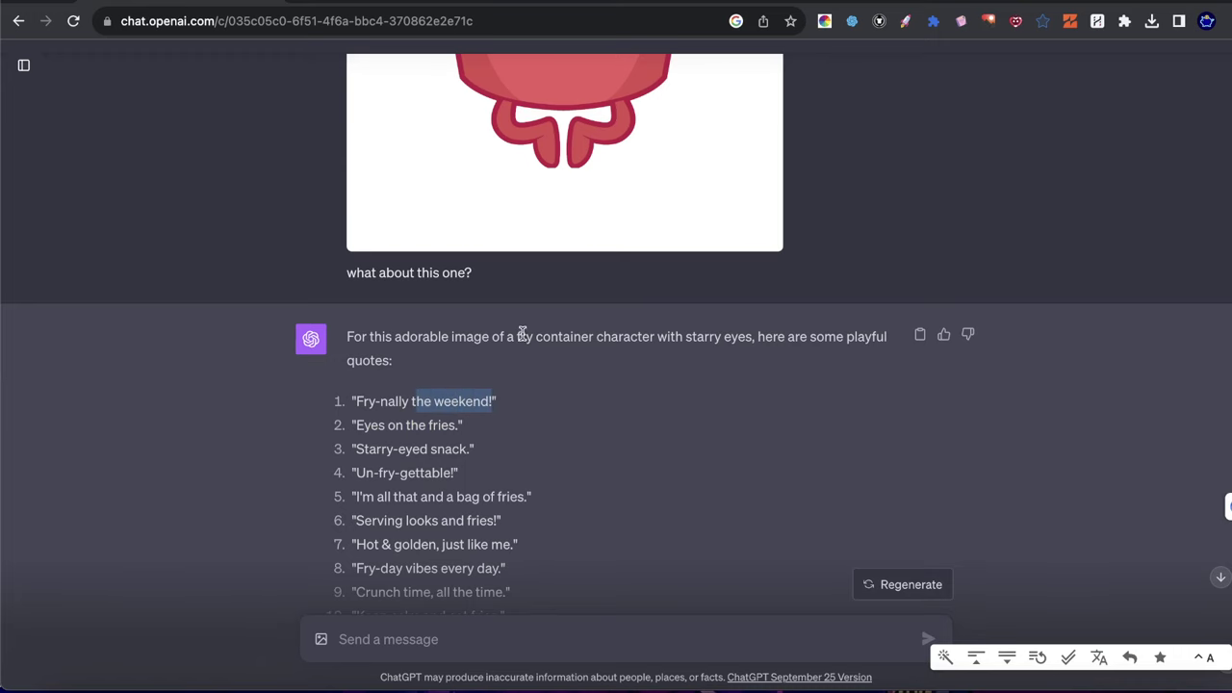
scroll(521, 334, "up", 5)
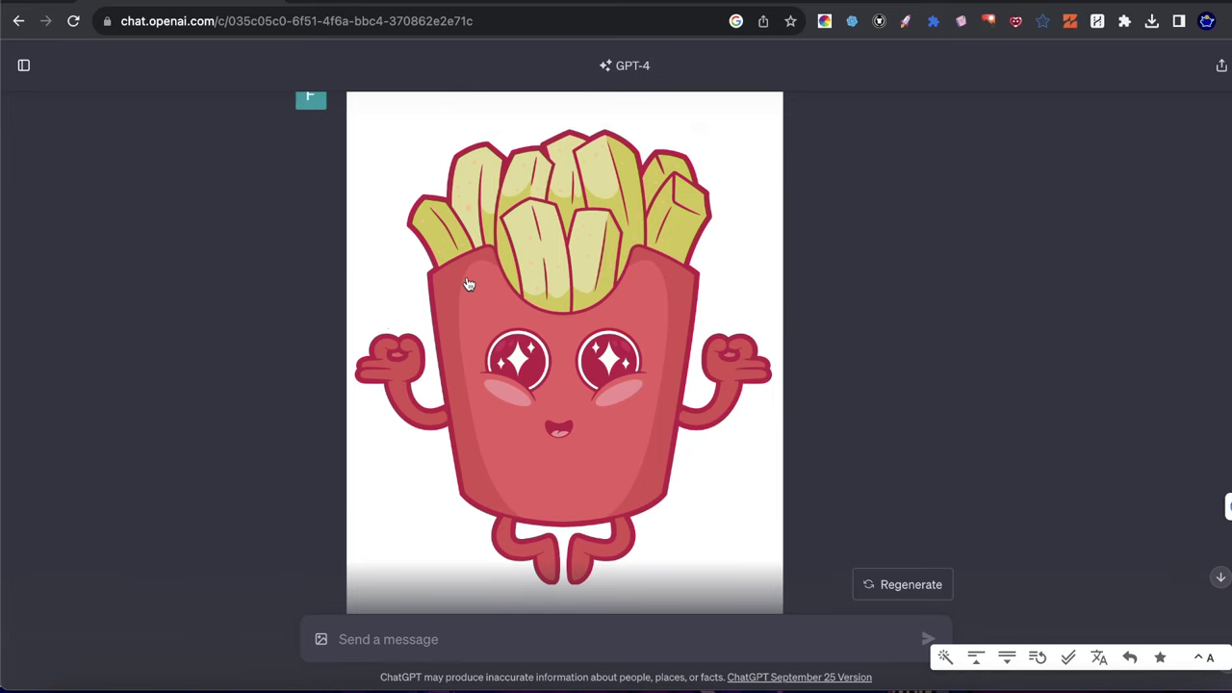
scroll(468, 279, "down", 5)
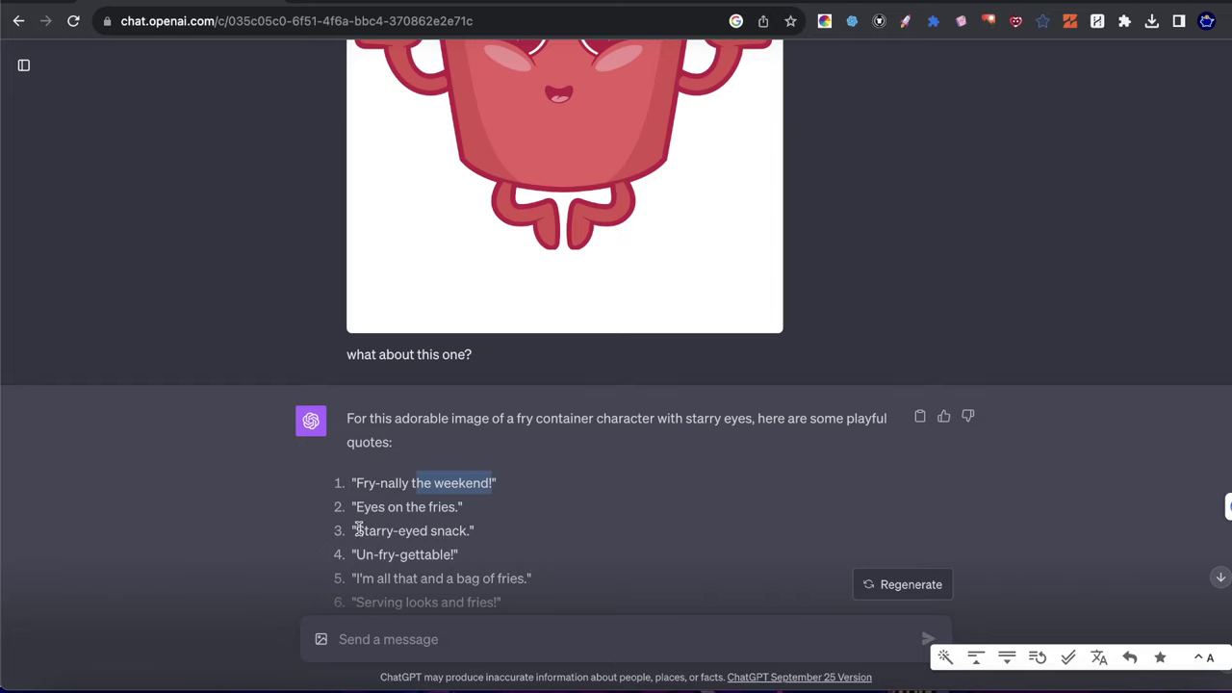
scroll(428, 524, "down", 2)
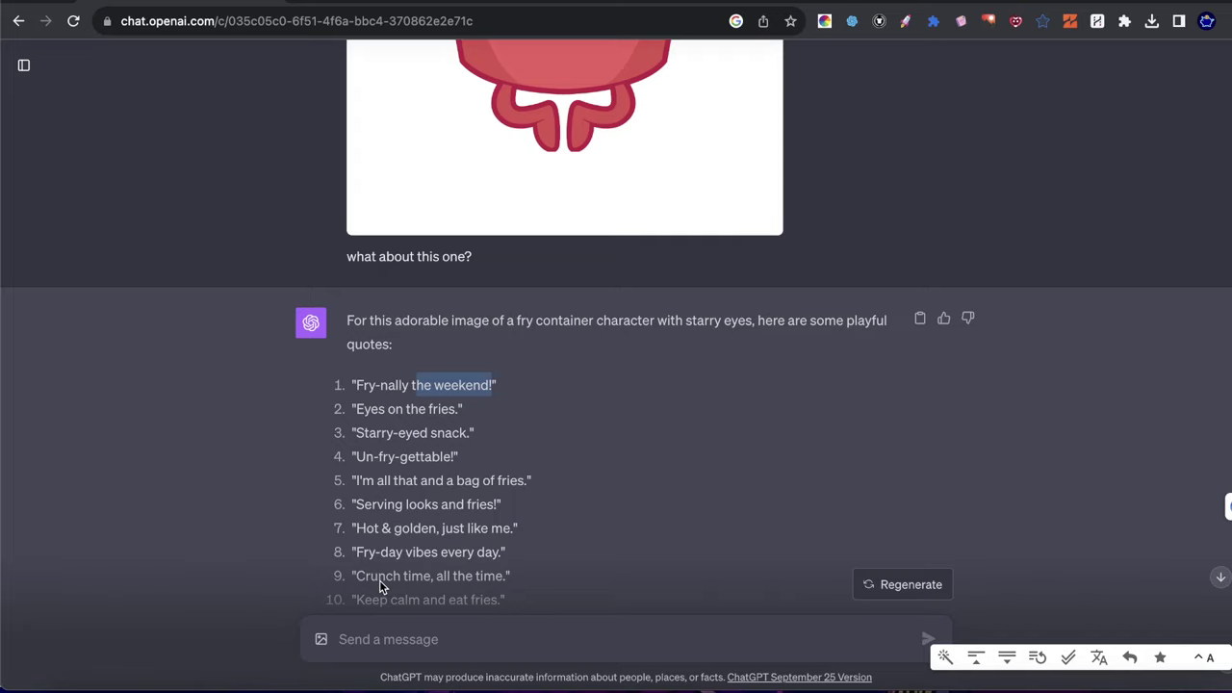
scroll(452, 549, "down", 1)
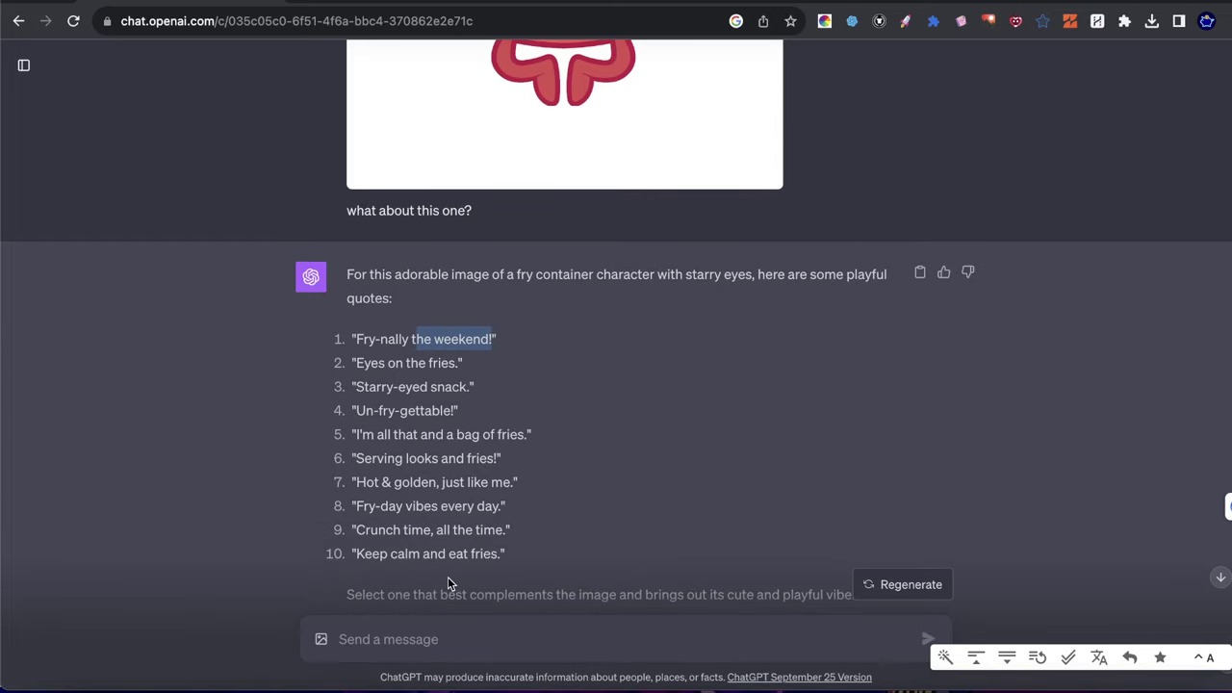
- Review the suggested quote "Keep calm and eat fries." against the fries character's pose, highlighting the quote in the list
scroll(447, 498, "up", 2)
scroll(462, 498, "down", 3)
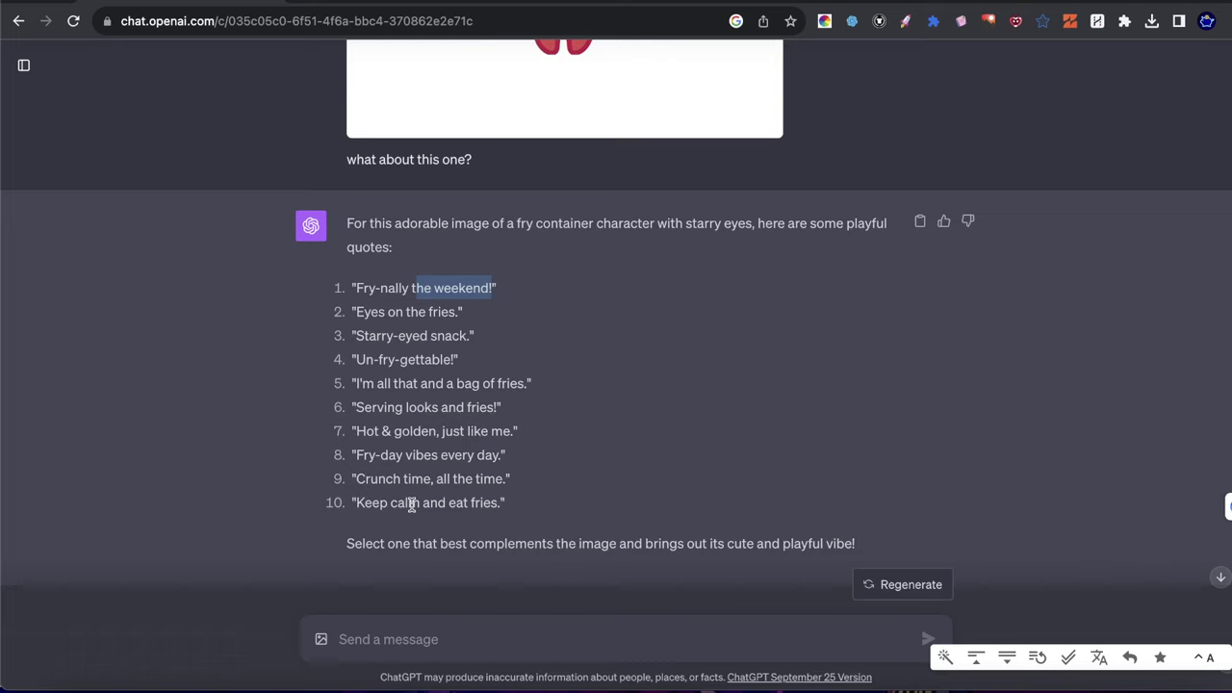
left_click_drag(500, 502, 394, 516)
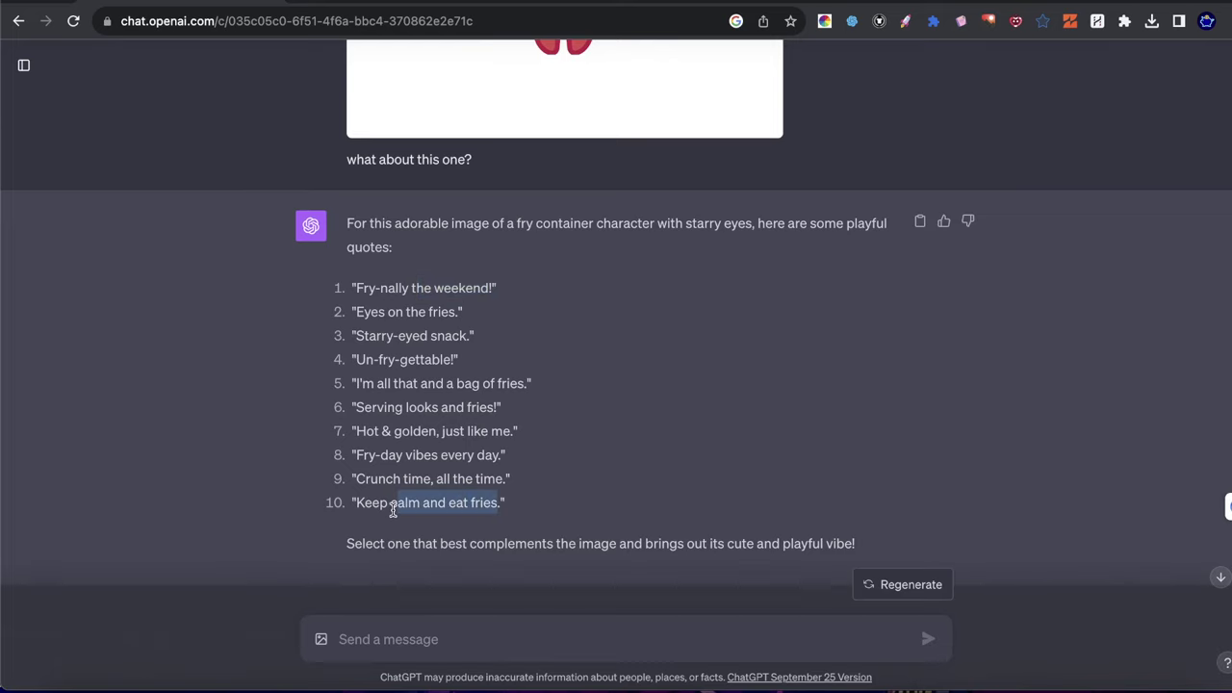
scroll(558, 325, "up", 10)
scroll(577, 308, "down", 2)
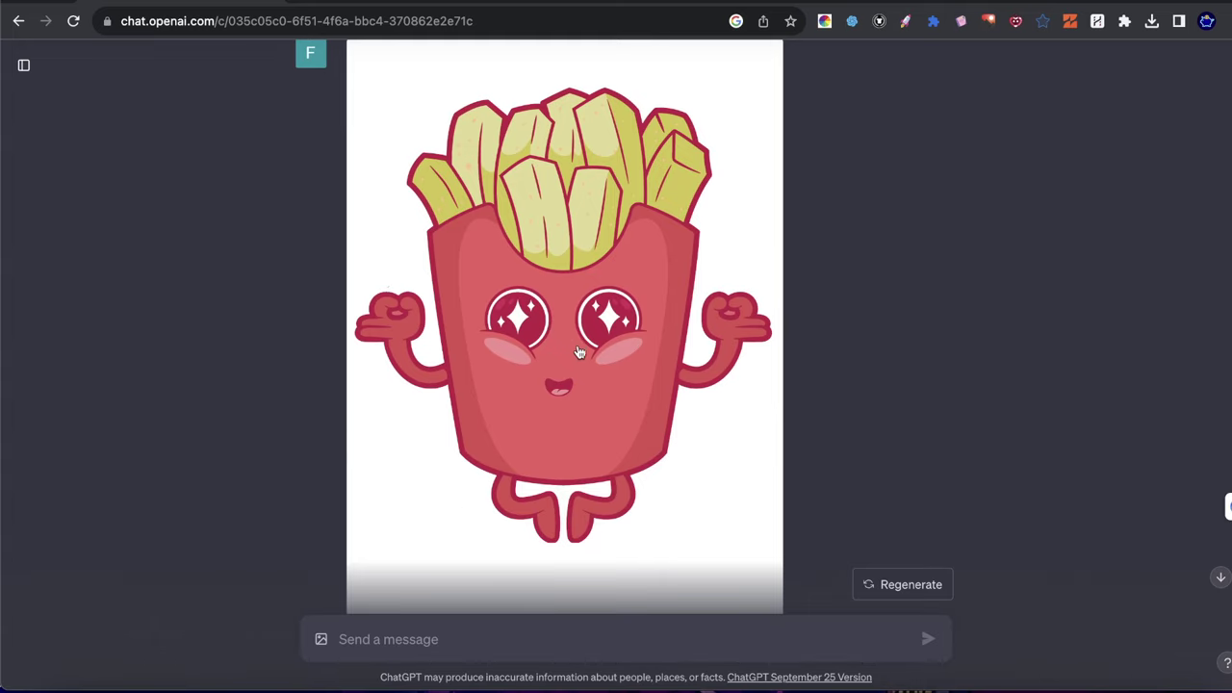
scroll(467, 465, "down", 1)
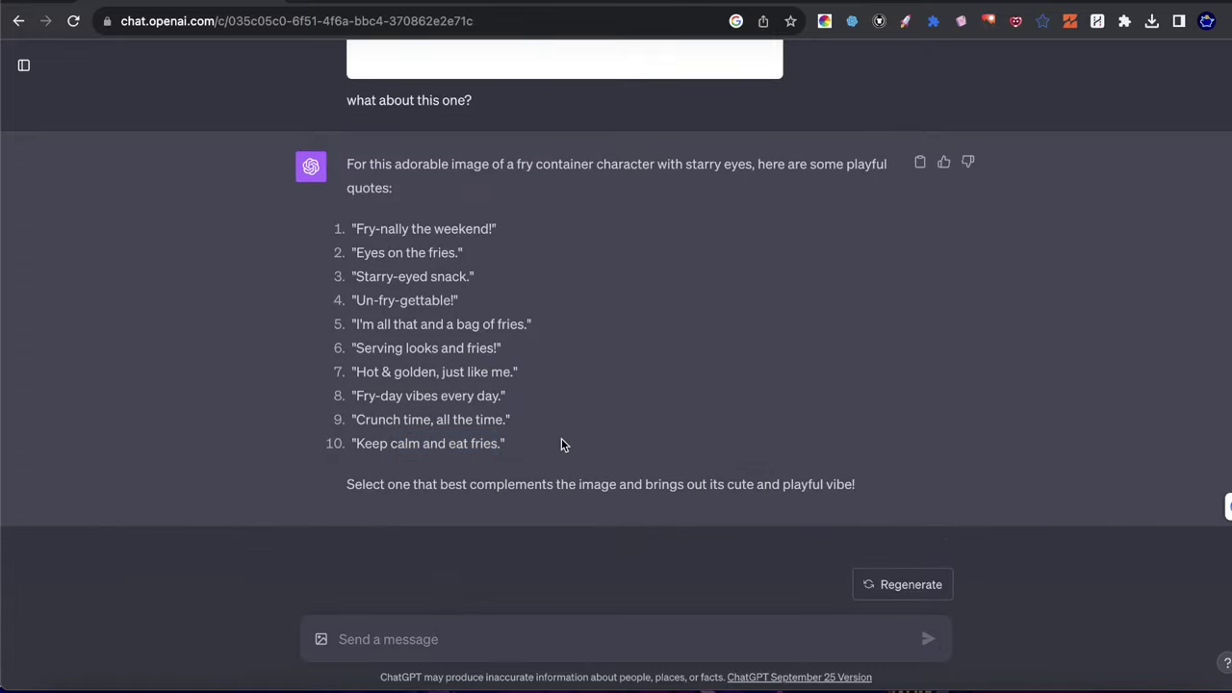
left_click_drag(370, 443, 466, 443)
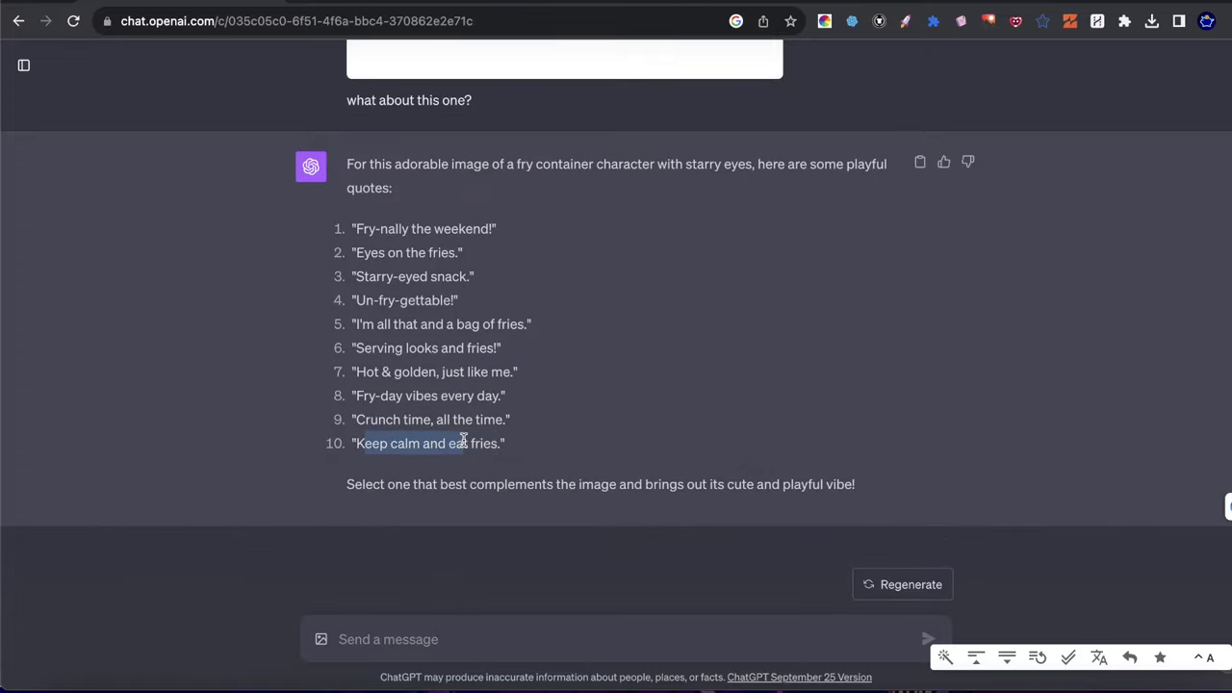
- Switch to the Canva design, copy the "SALTY" text from page 18 onto page 19 and place it above the fries character
key("ctrl+Tab")
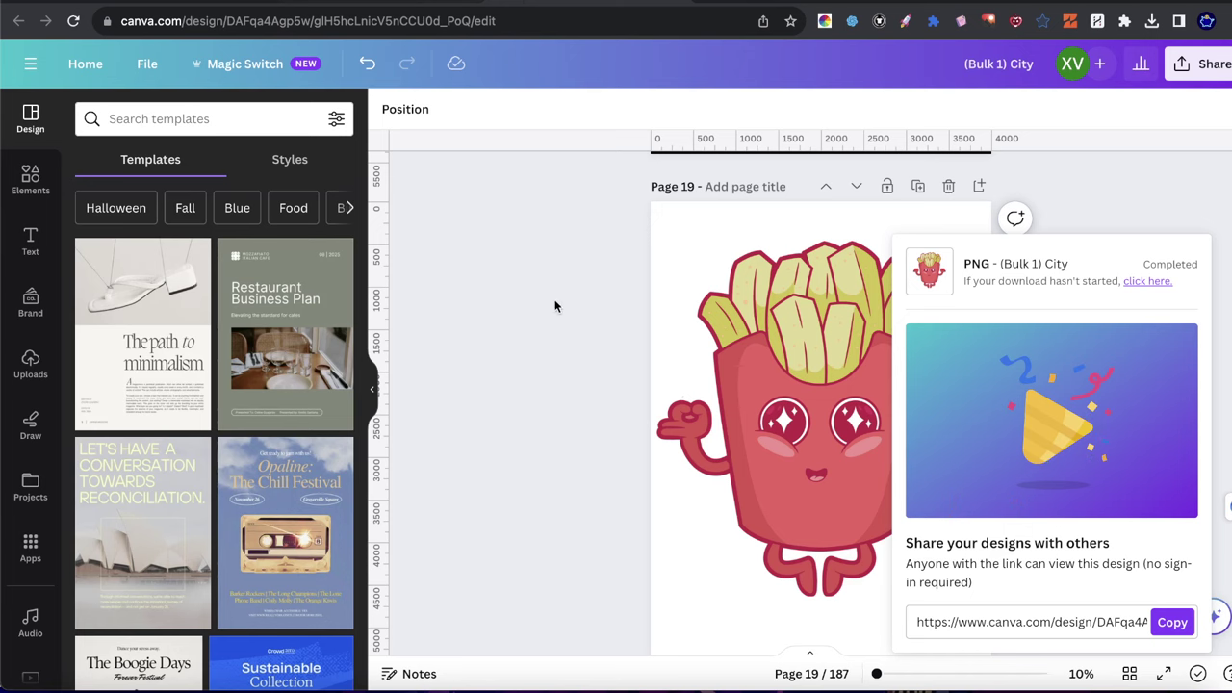
left_click(554, 306)
scroll(813, 279, "up", 1)
scroll(807, 308, "down", 3)
mouse_move(808, 306)
left_mouse_down()
mouse_move(810, 320)
mouse_move(811, 304)
left_mouse_up()
scroll(890, 278, "up", 2)
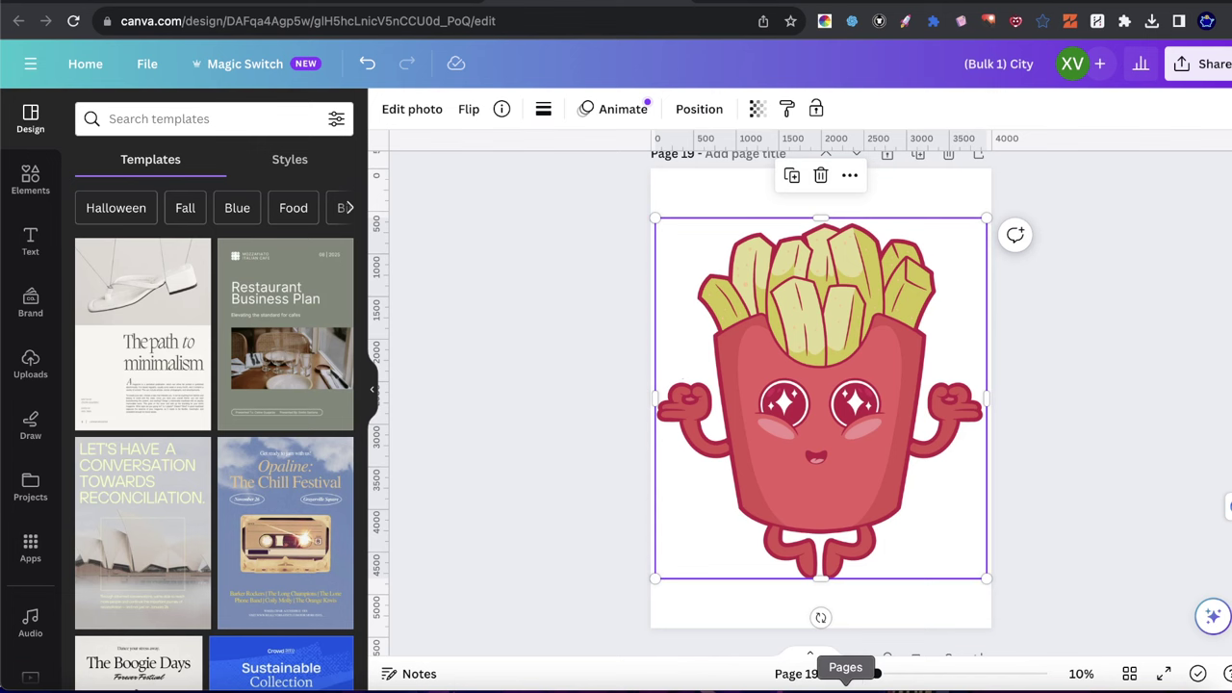
scroll(869, 214, "up", 2)
left_click(863, 228)
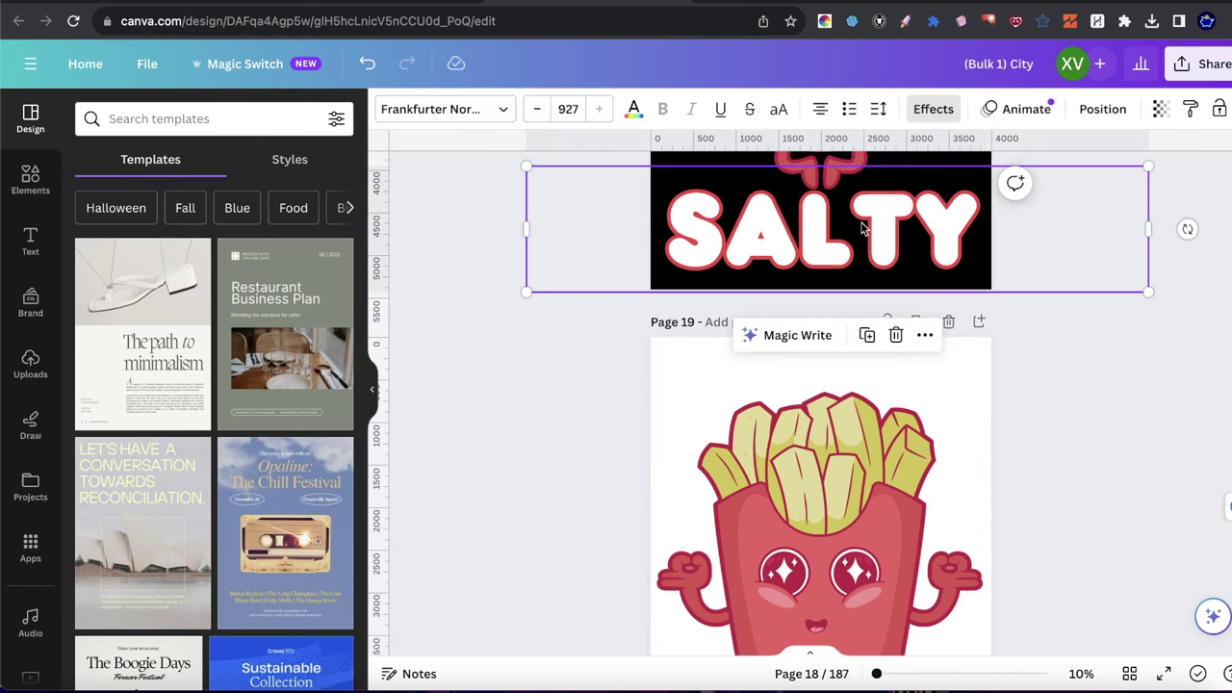
scroll(997, 347, "down", 1)
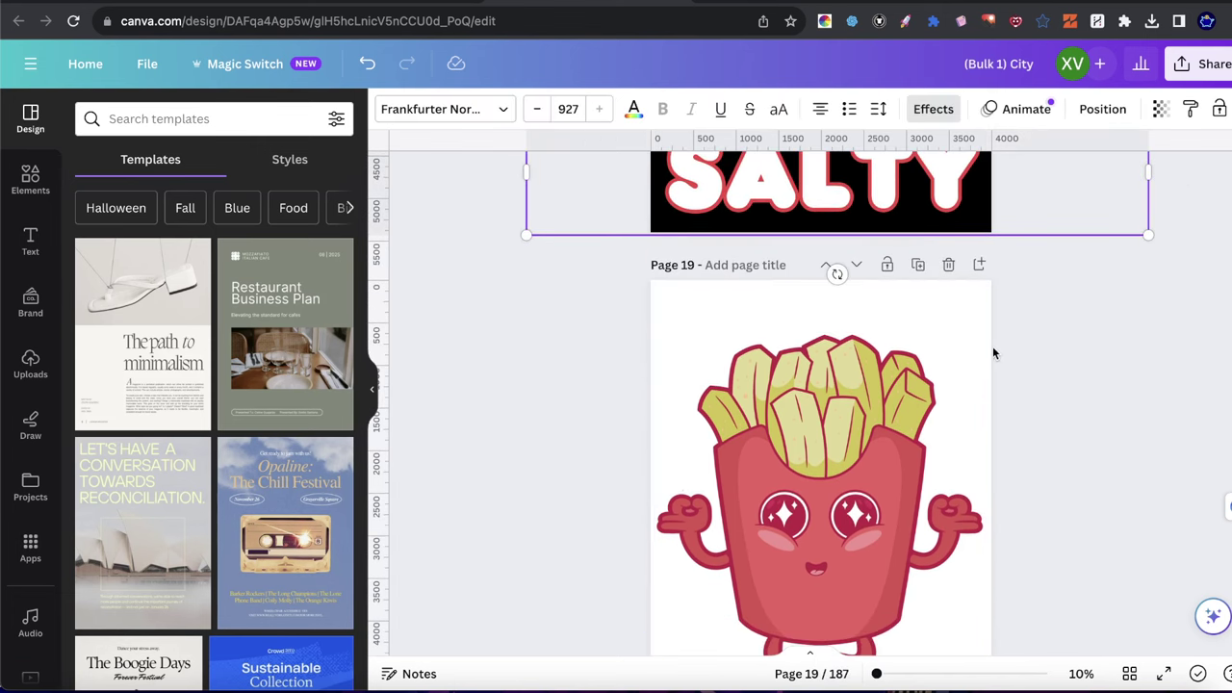
scroll(992, 345, "down", 3)
key("ctrl+v")
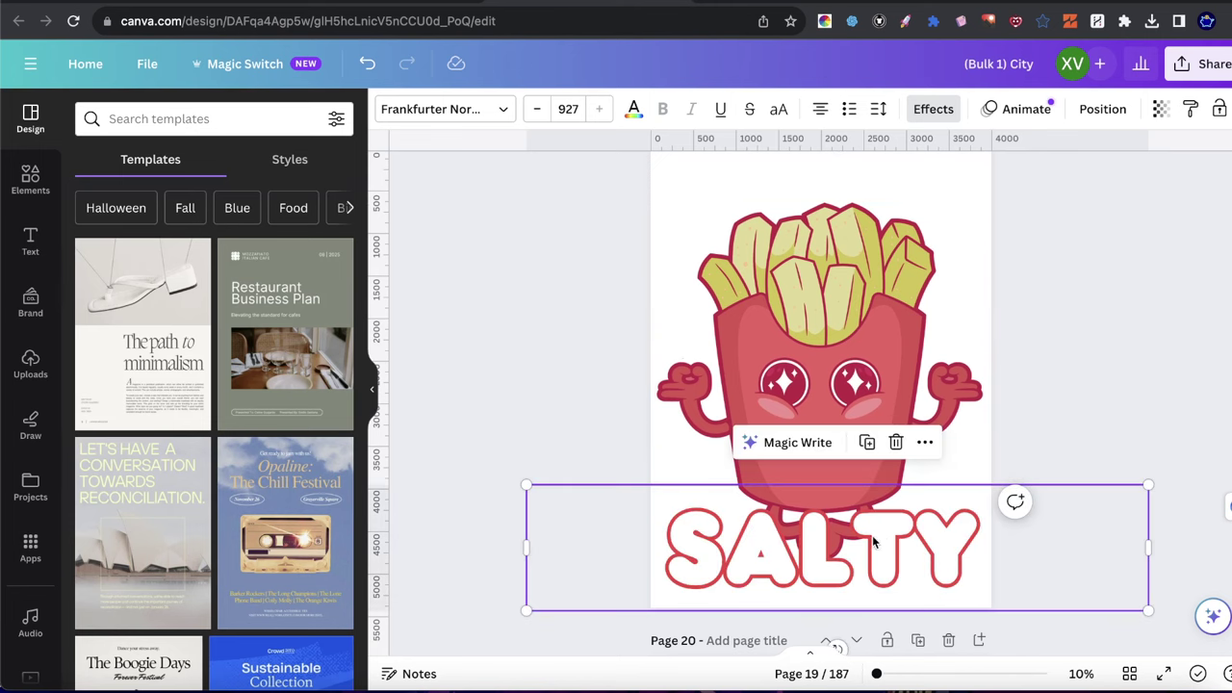
left_click_drag(674, 545, 658, 212)
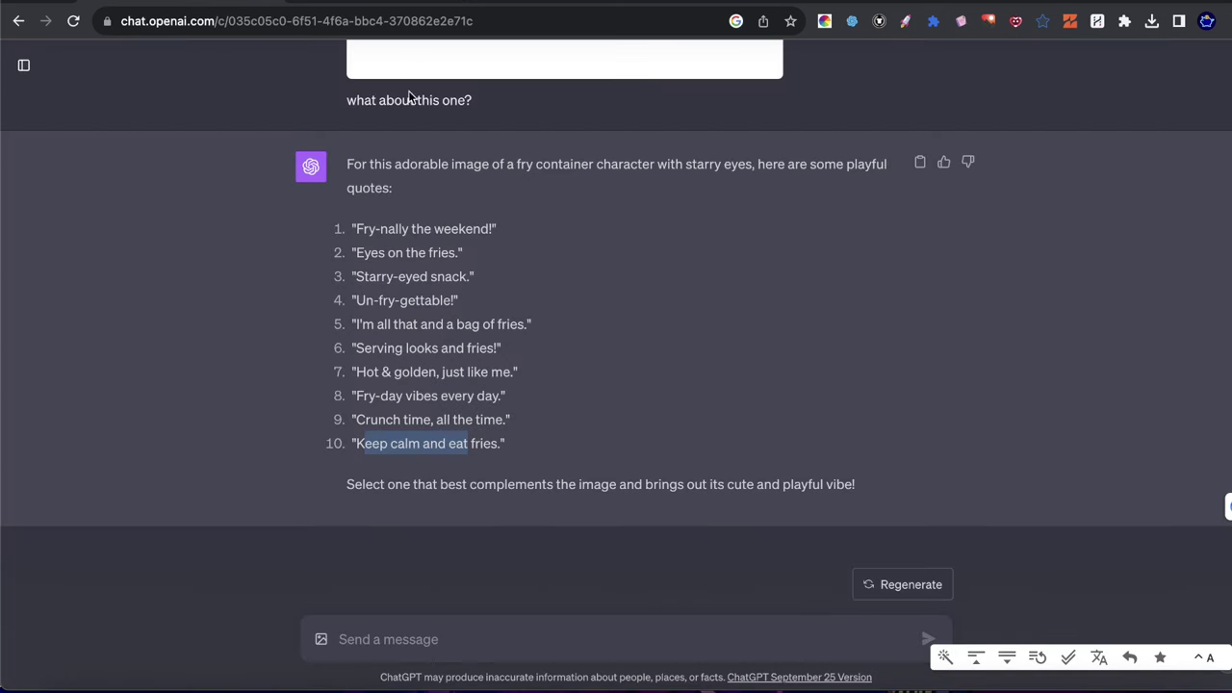
- Check the quote in the ChatGPT conversation, then replace the copied "SALTY" text on page 19 with "KEEP CALM"
left_click(390, 459)
left_click(398, 4)
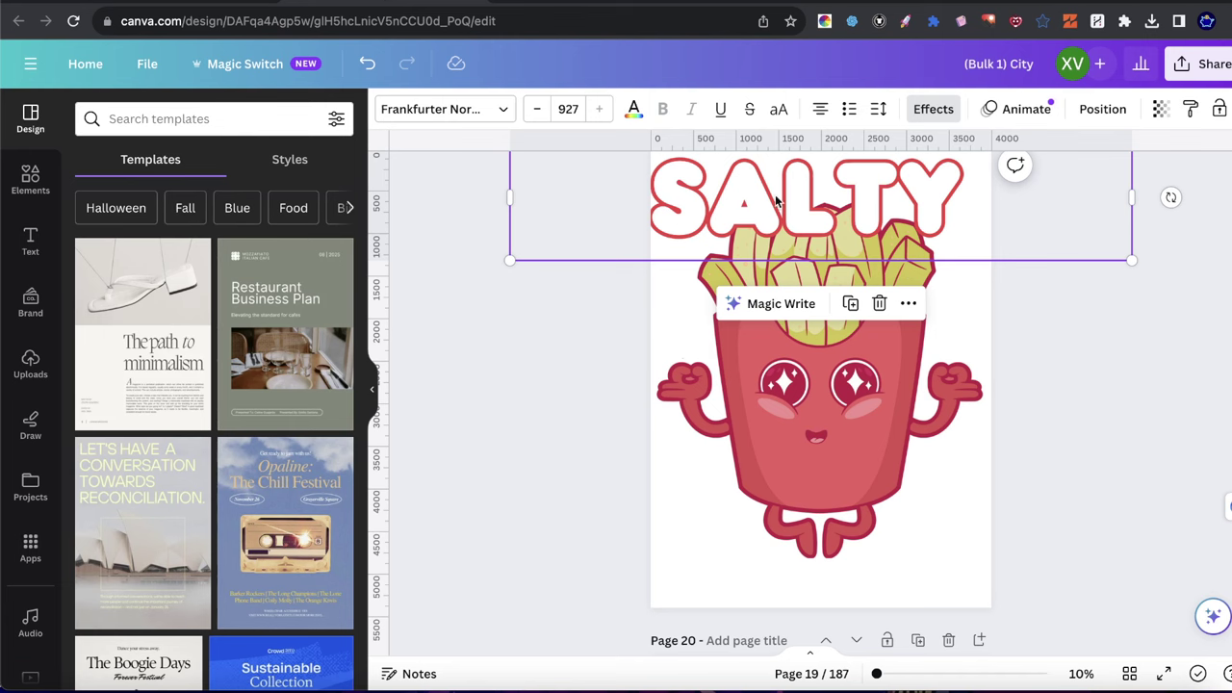
left_click_drag(674, 198, 1008, 211)
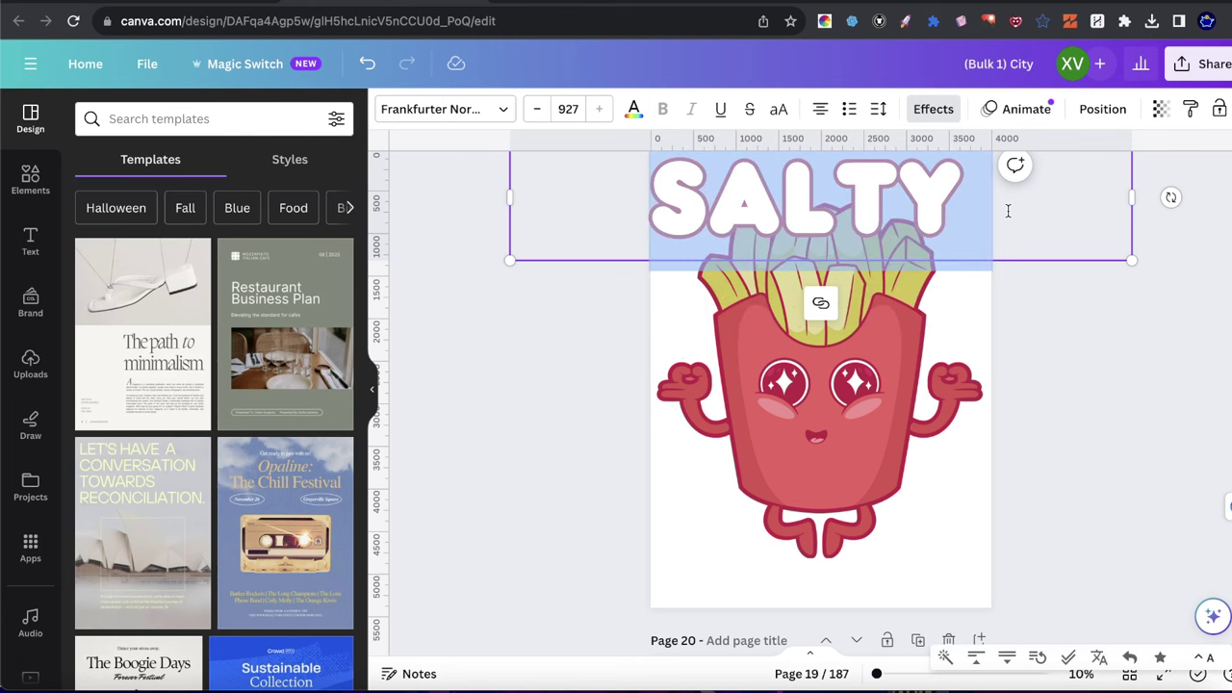
type("KEEP CAM")
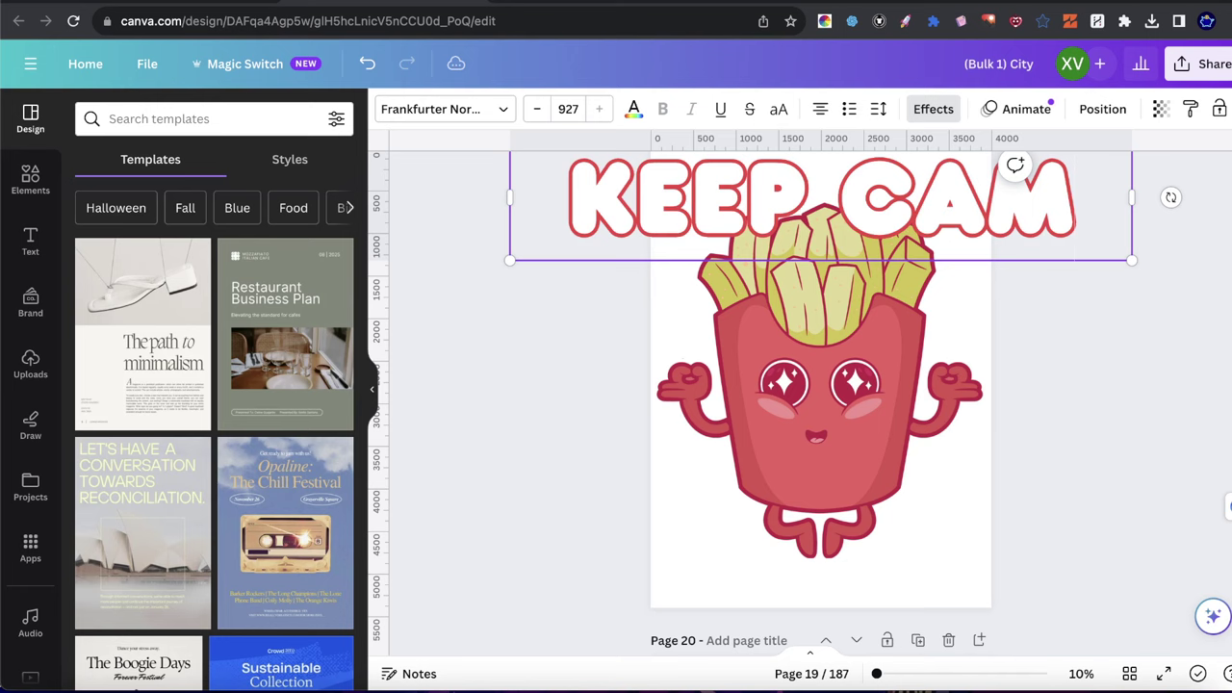
type("LM")
key("BackSpace")
key("BackSpace")
key("BackSpace")
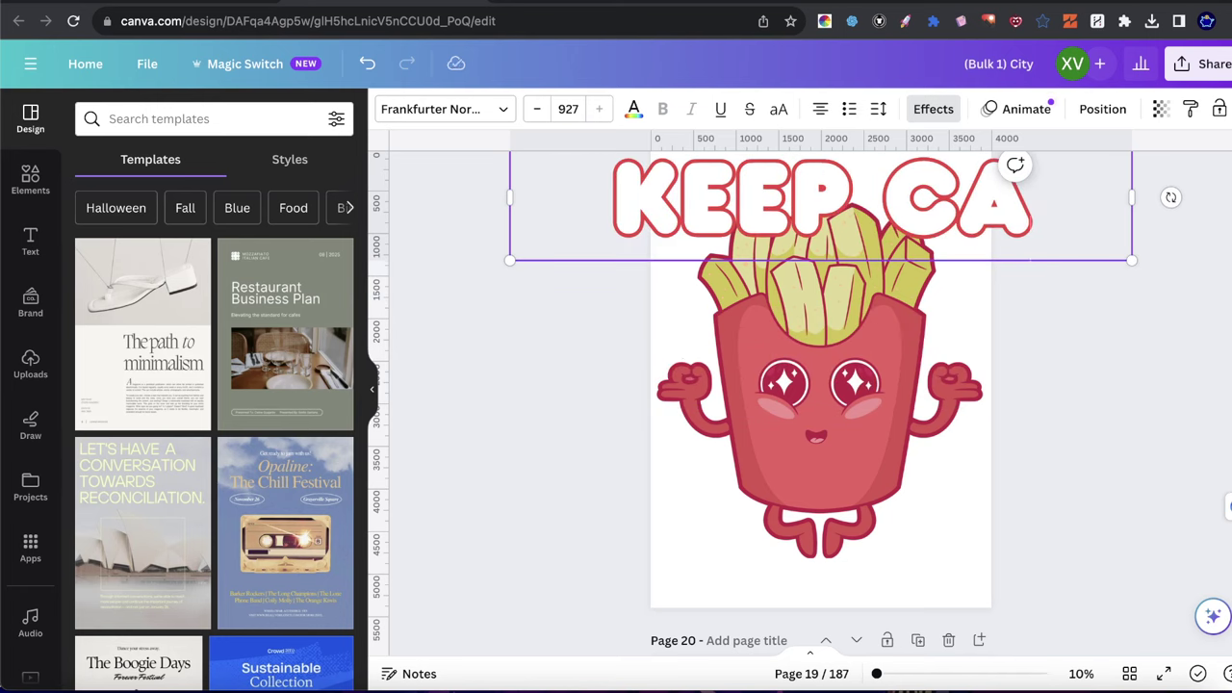
type("LM")
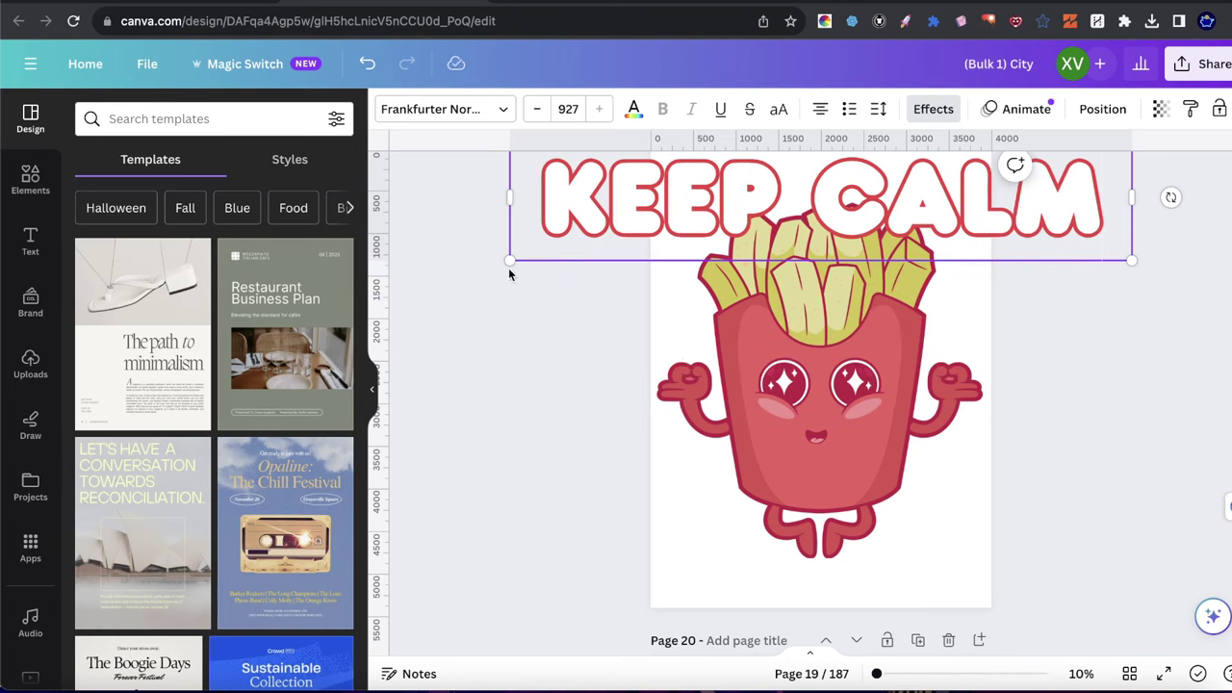
- Scale the "KEEP CALM" text down to font size 526 and fit it across the page above the fries
left_click_drag(510, 261, 756, 210)
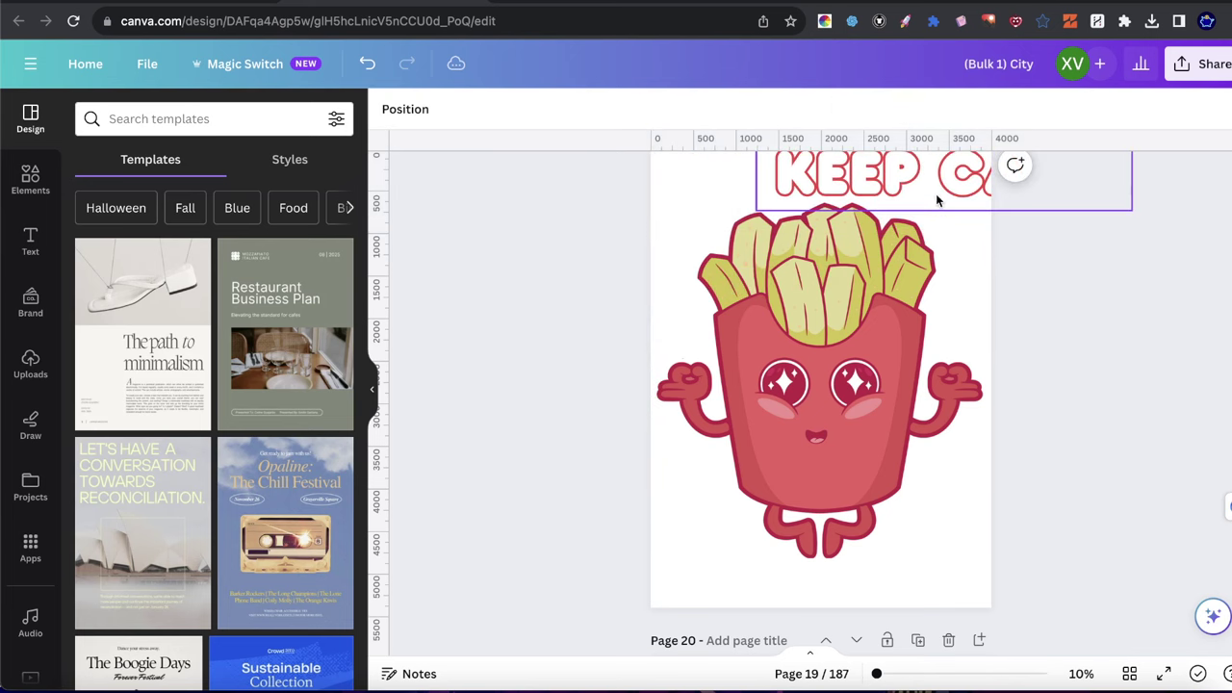
left_click_drag(925, 177, 820, 191)
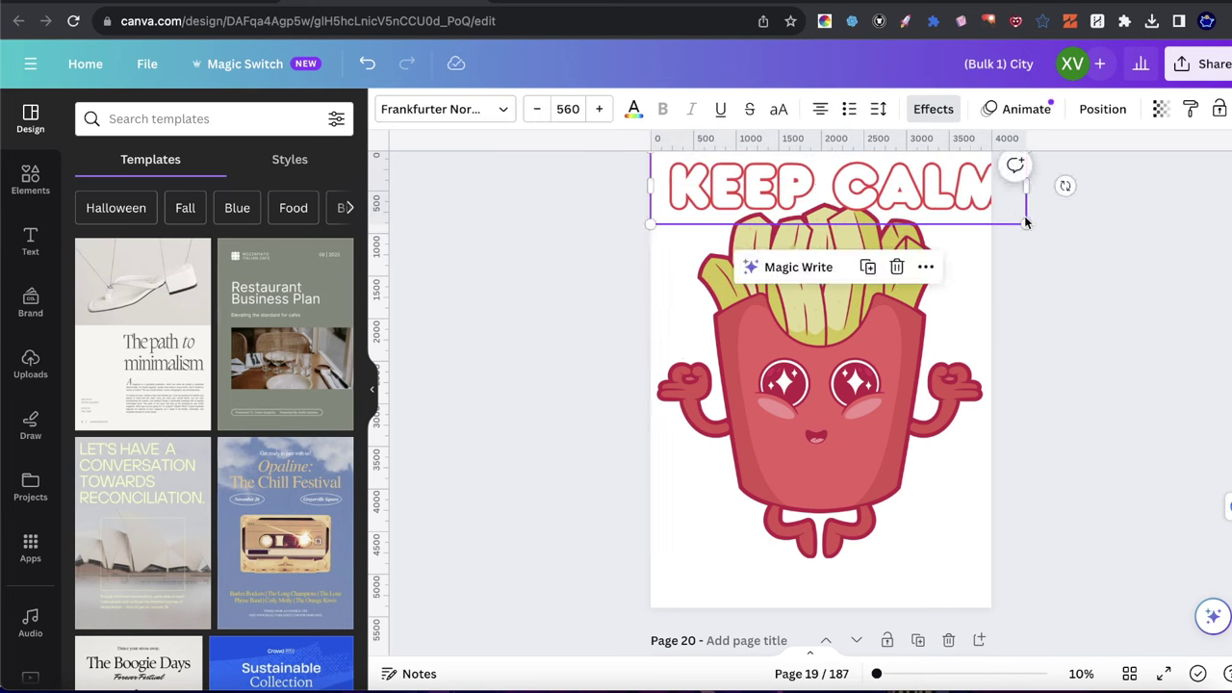
left_click_drag(1026, 222, 991, 217)
left_click_drag(945, 182, 939, 180)
left_click(856, 452)
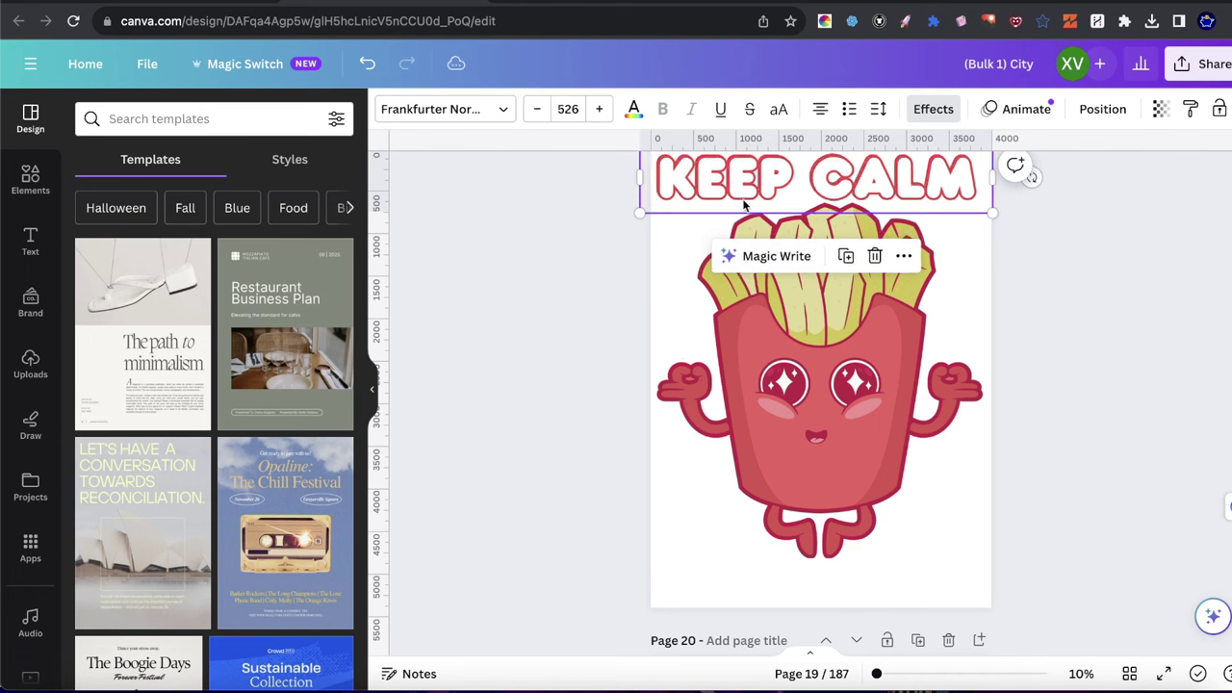
- Duplicate the "KEEP CALM" text below the fries, change the copy to "& EAT FRIES" and center it on the page
left_click_drag(743, 204, 731, 595)
double_click(729, 594)
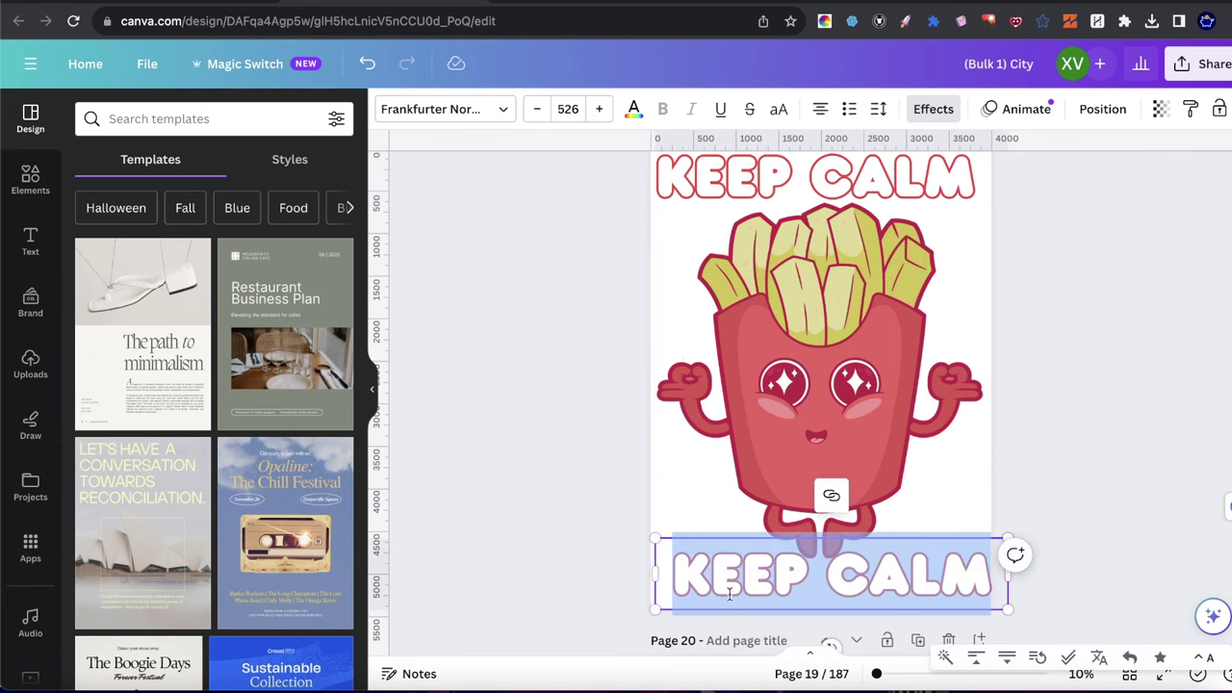
key("BackSpace")
type("&")
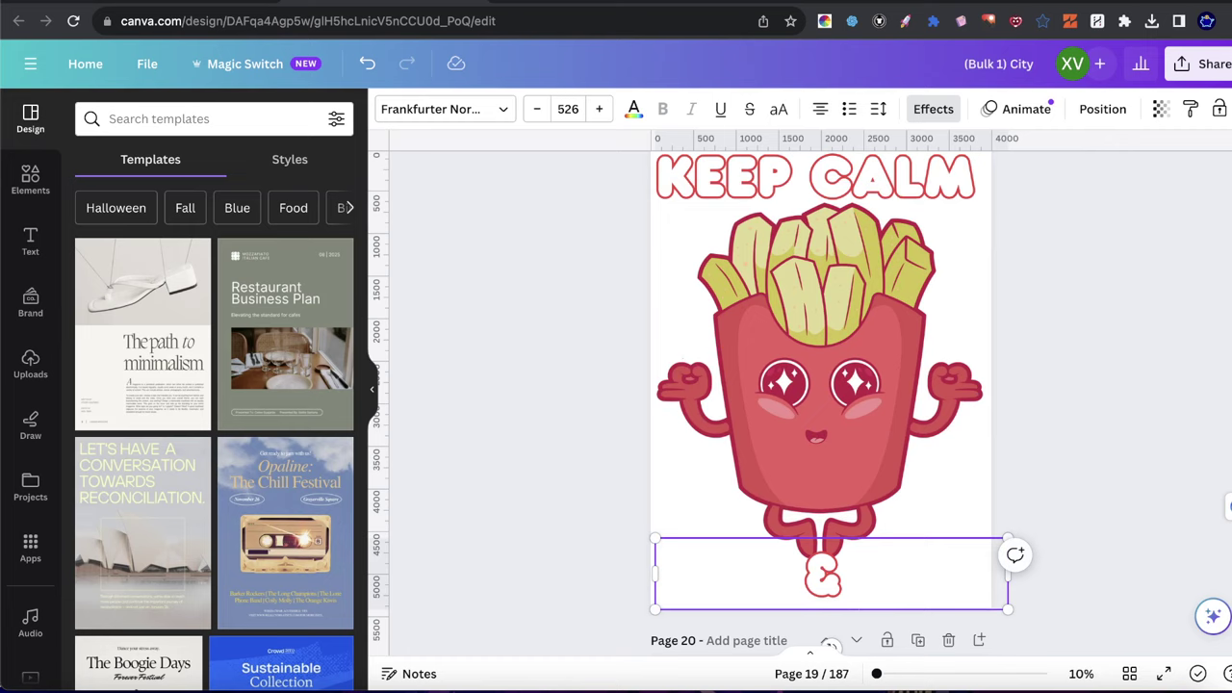
type(" EAT FRIES")
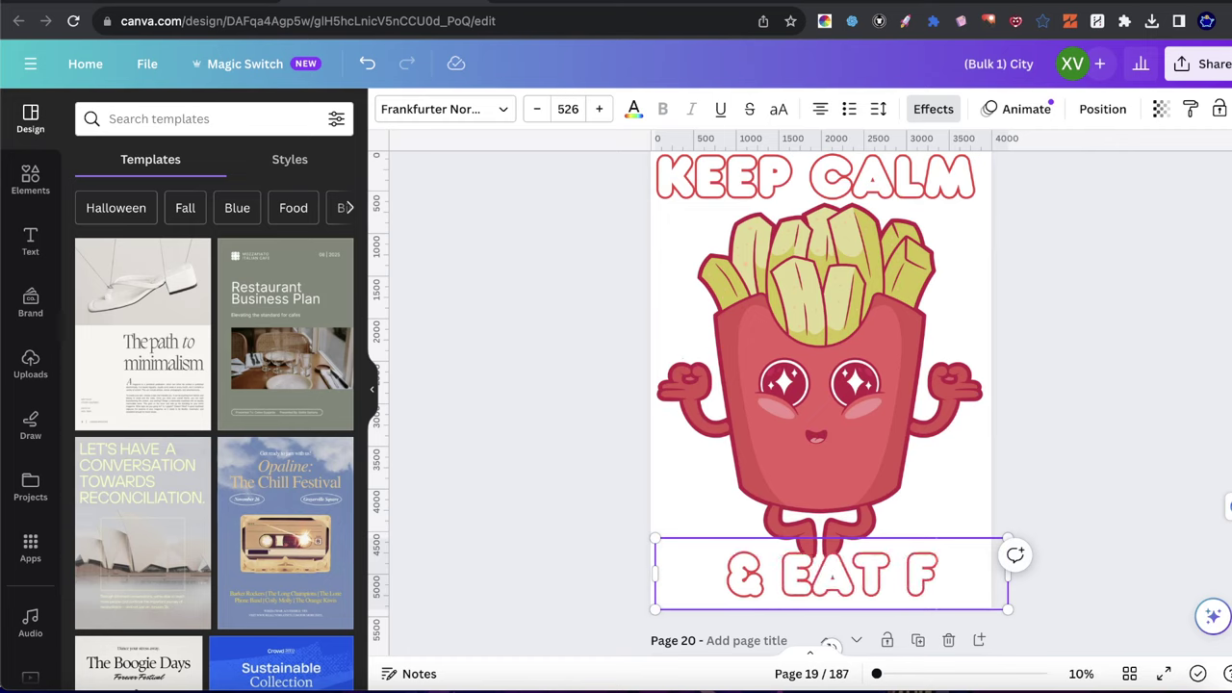
left_click(1094, 432)
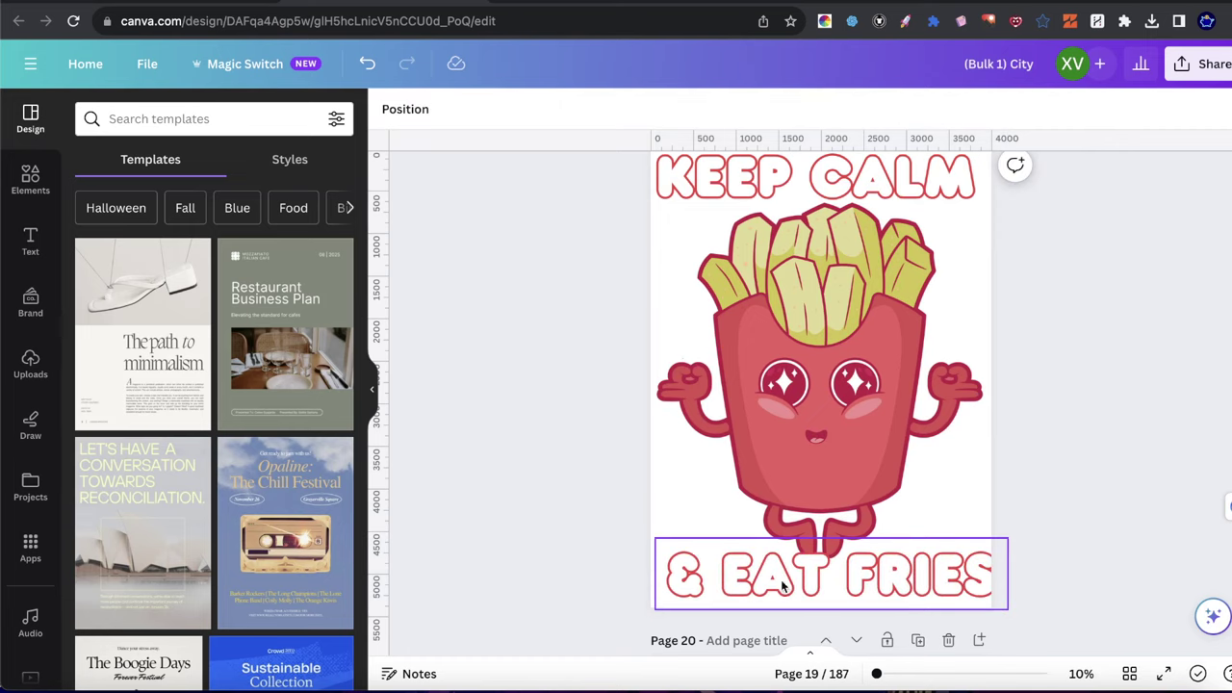
left_click_drag(835, 596, 825, 590)
left_click(1035, 466)
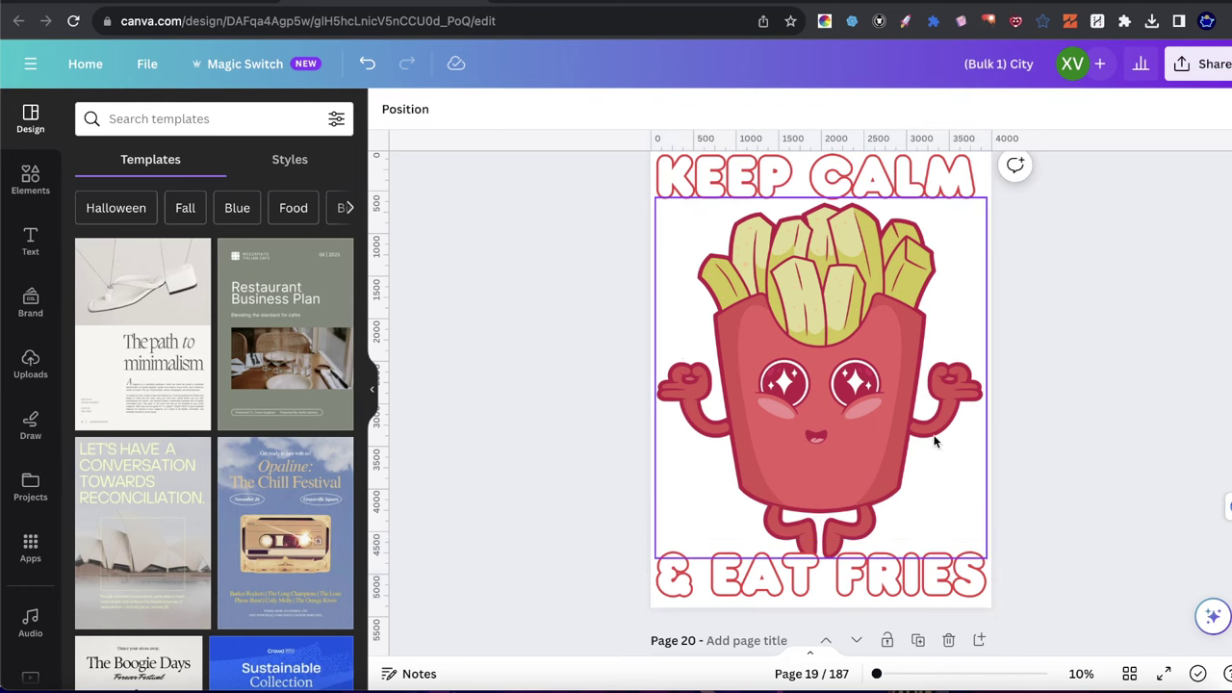
- Shrink the fries image slightly and move it up close beneath the "KEEP CALM" text
left_click(731, 404)
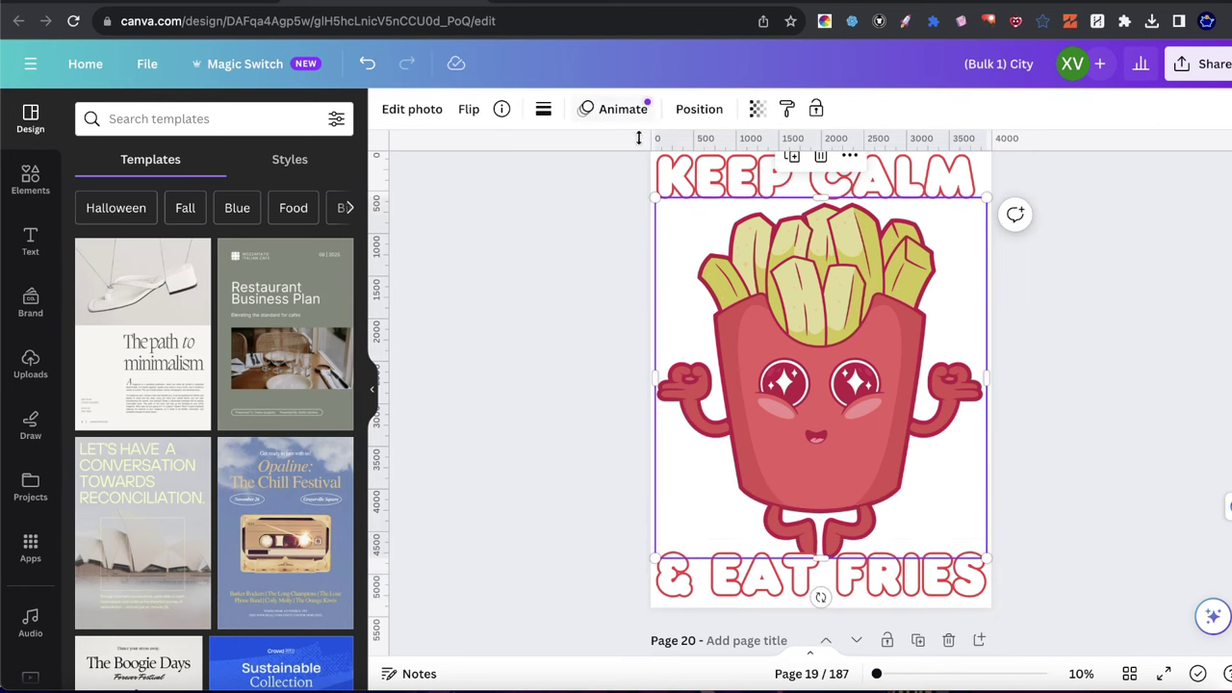
left_click_drag(658, 193, 687, 234)
left_click_drag(752, 273, 732, 238)
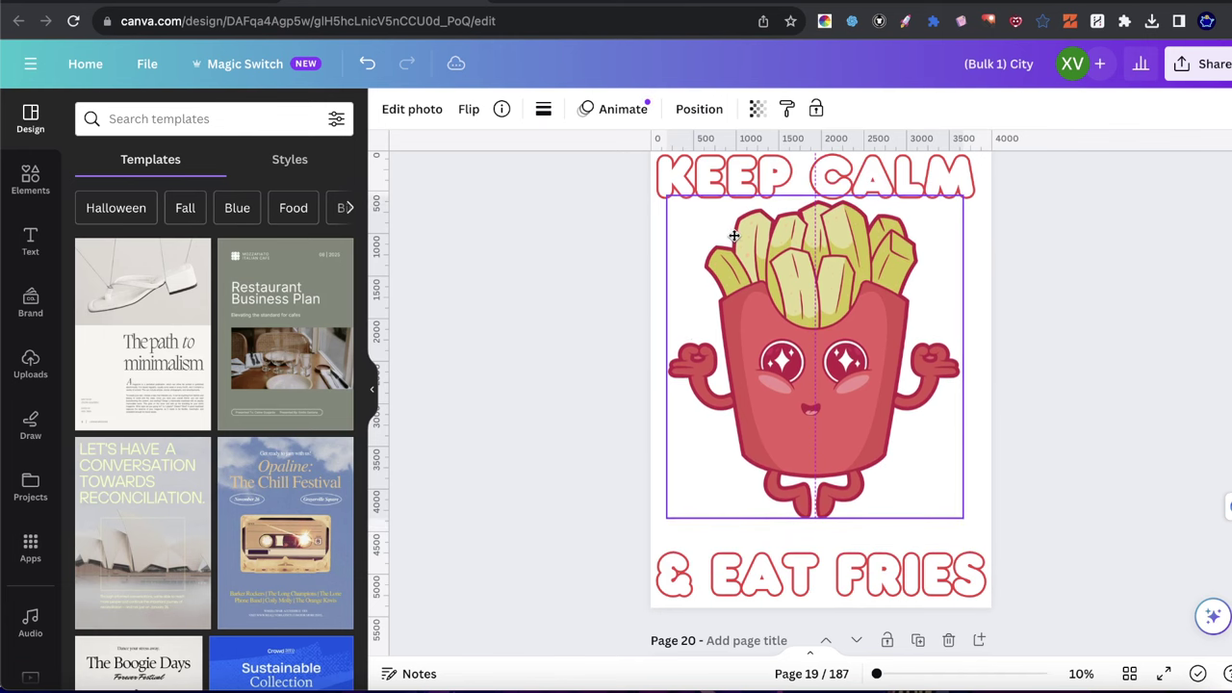
- Move the "& EAT FRIES" text up to sit just beneath the fries character's feet
left_click(878, 182)
left_click(837, 576)
left_click_drag(837, 575, 835, 539)
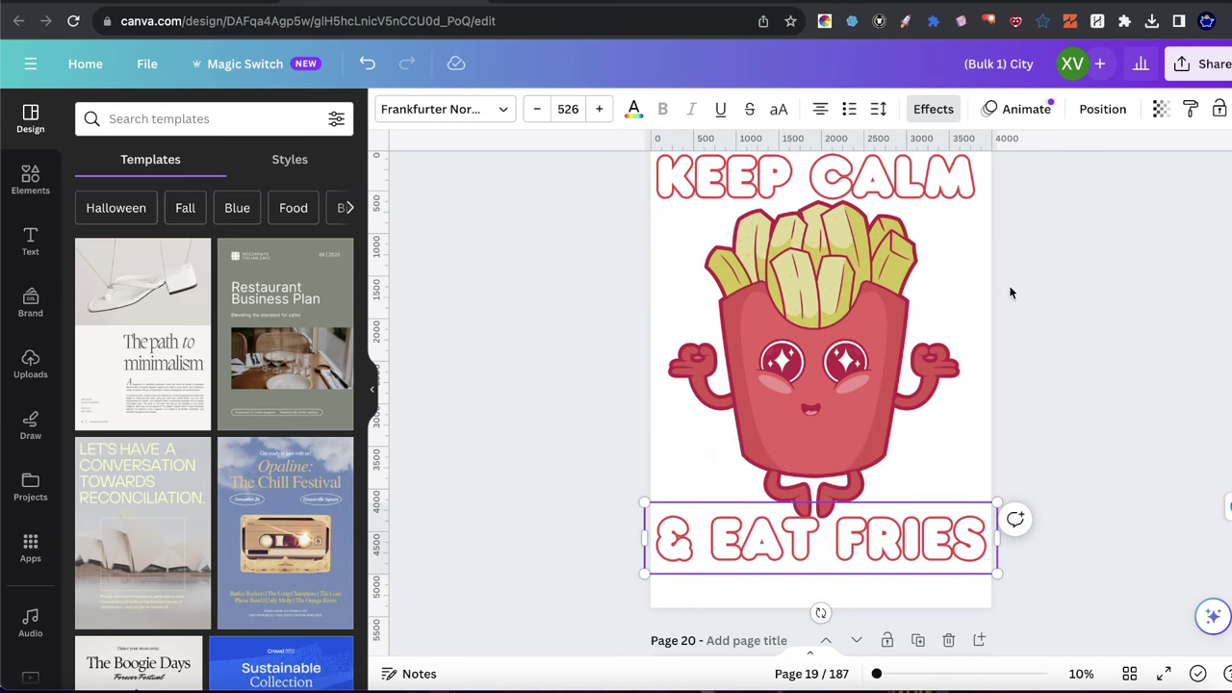
left_click(1040, 293)
left_click(864, 541)
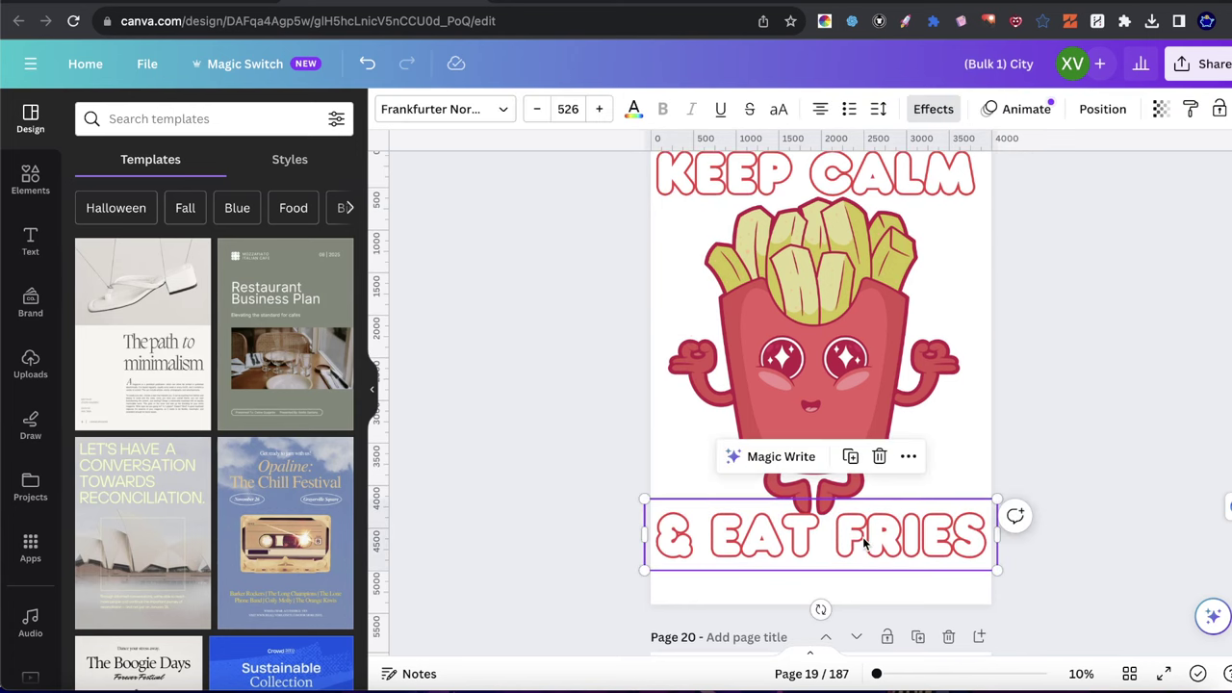
left_click_drag(864, 541, 864, 547)
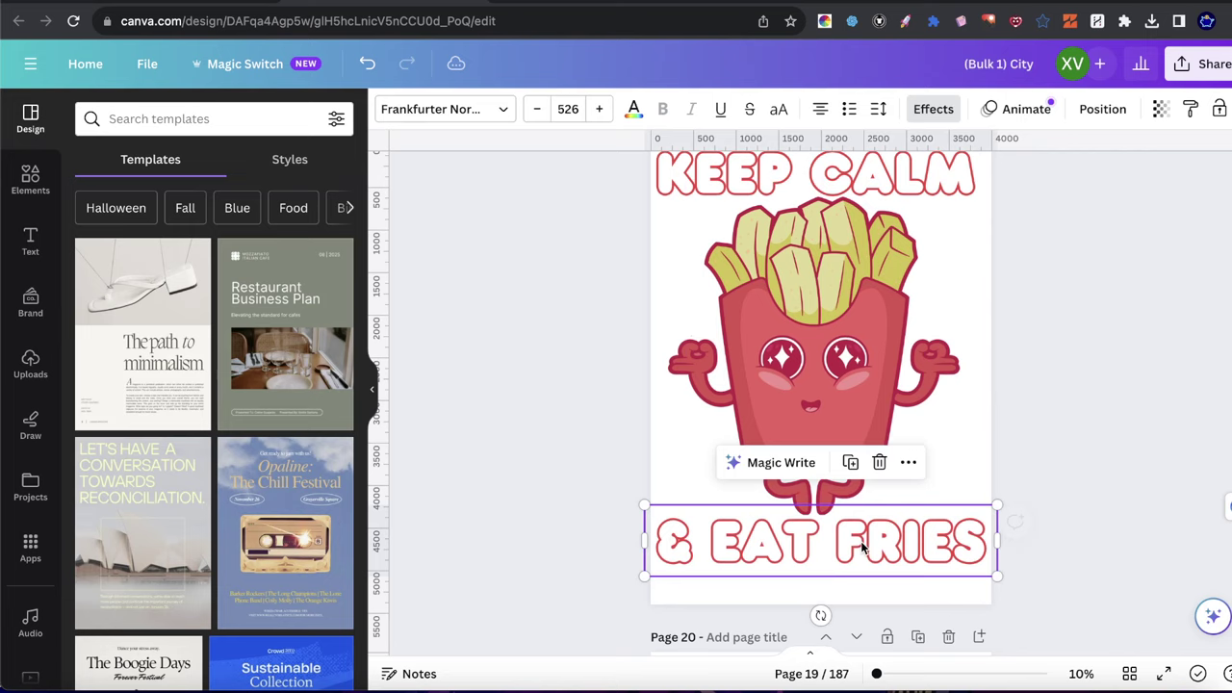
left_click(1144, 427)
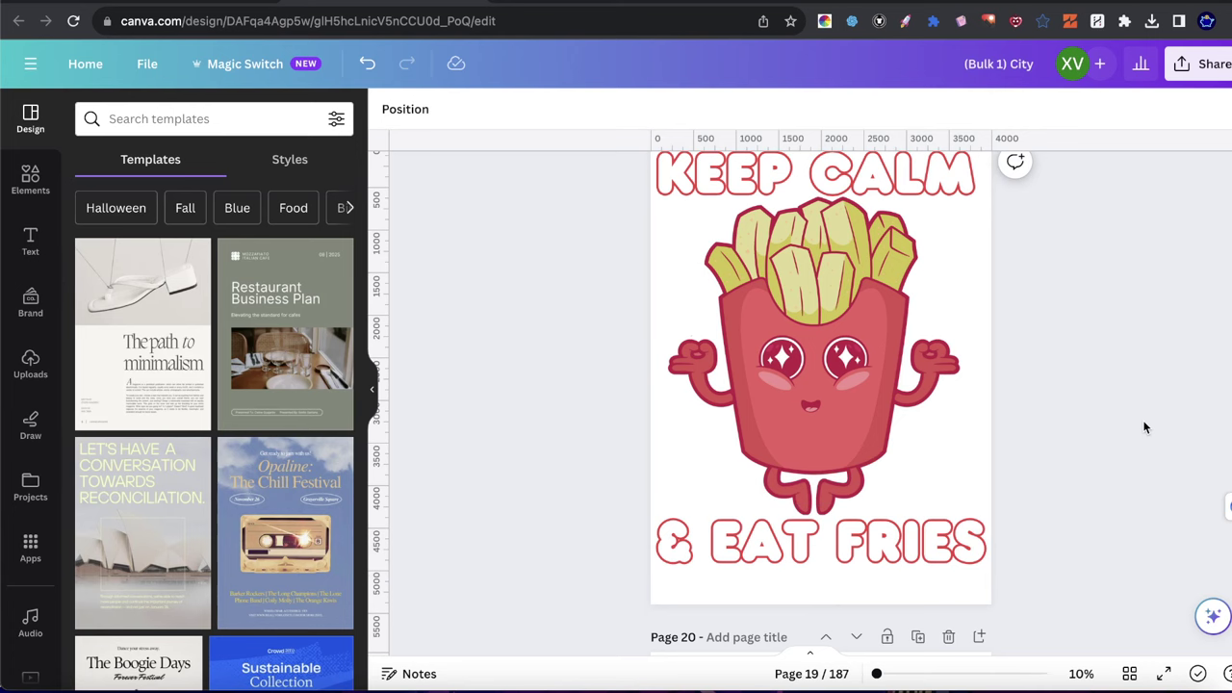
- Shift the "KEEP CALM" text slightly so it is centered horizontally above the fries
left_click(702, 170)
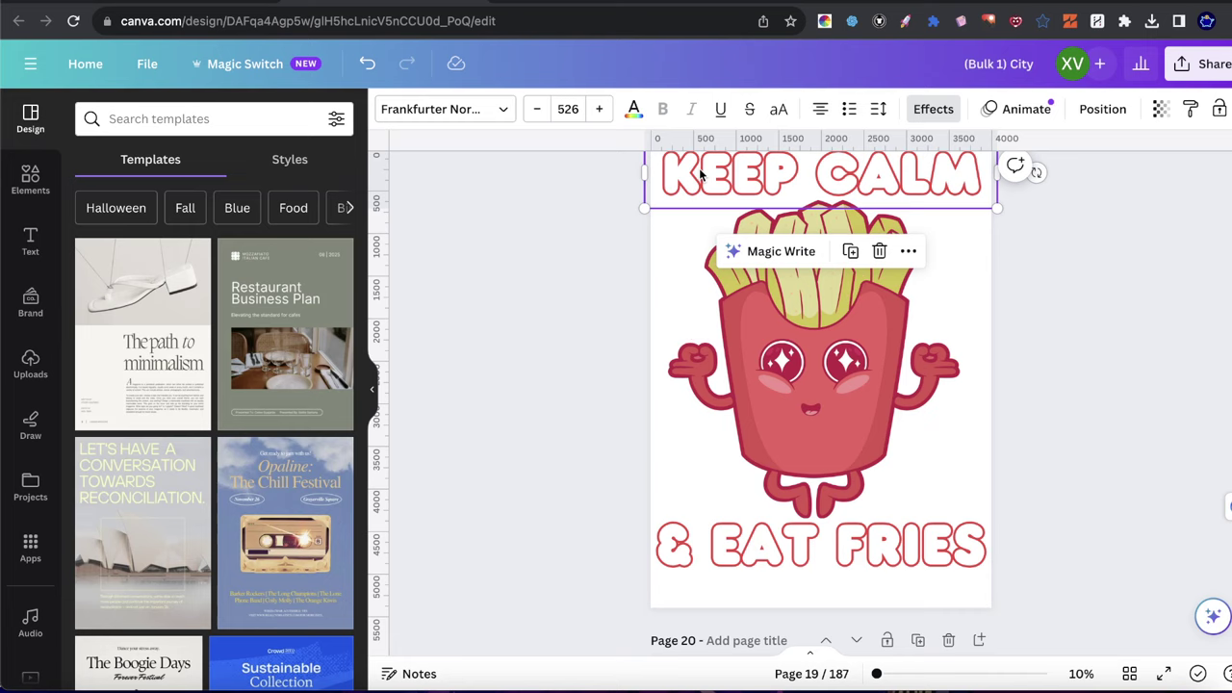
left_click(701, 172)
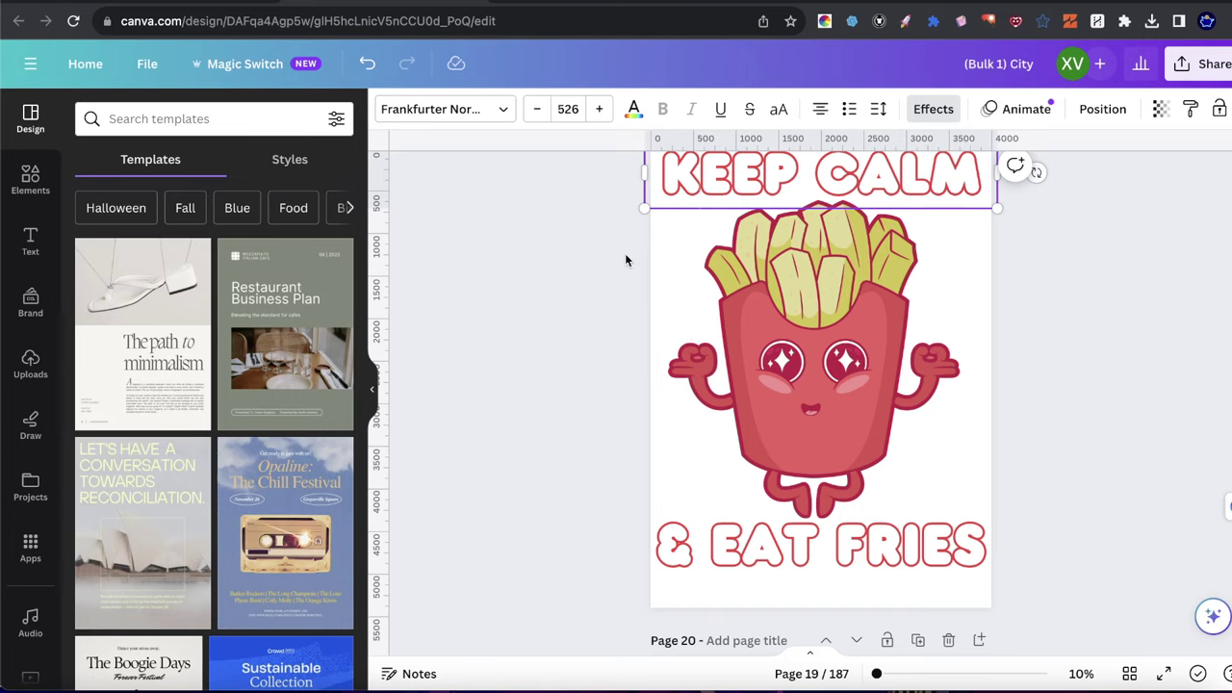
left_click(866, 363)
left_click(933, 174)
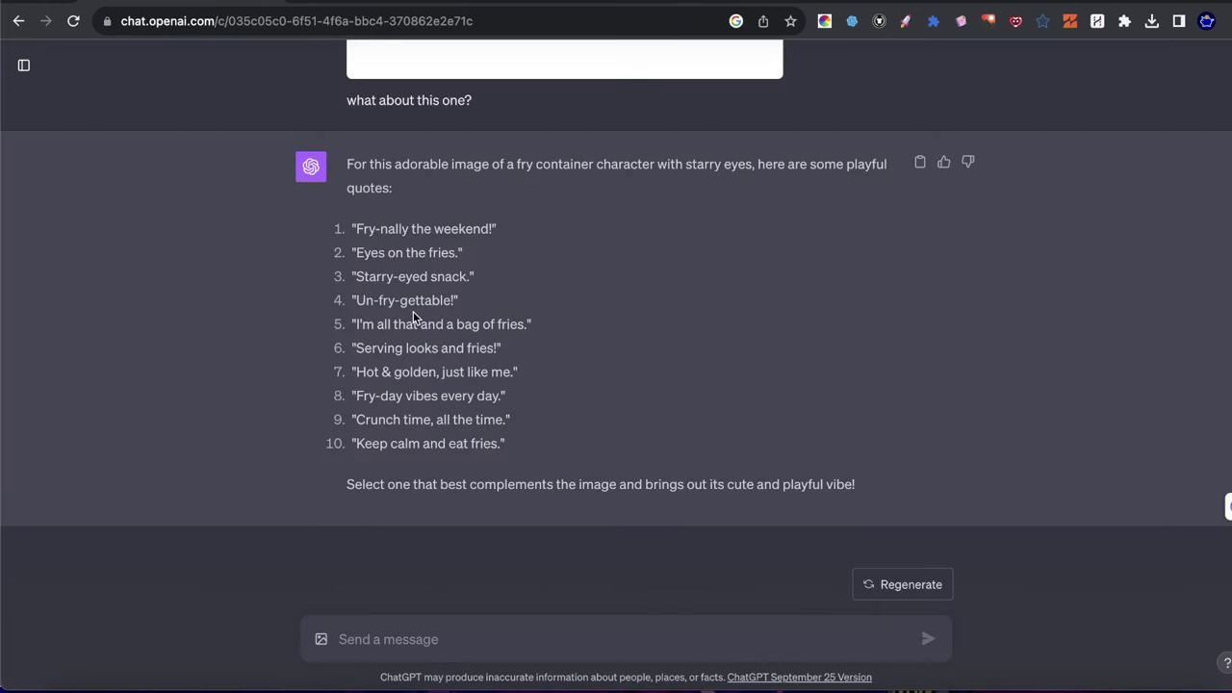
- Highlight the suggested fries quotes "Keep calm and eat fries", "Fry-nally the weekend" and "Eyes on the fries" in the ChatGPT reply
left_click_drag(358, 444, 536, 447)
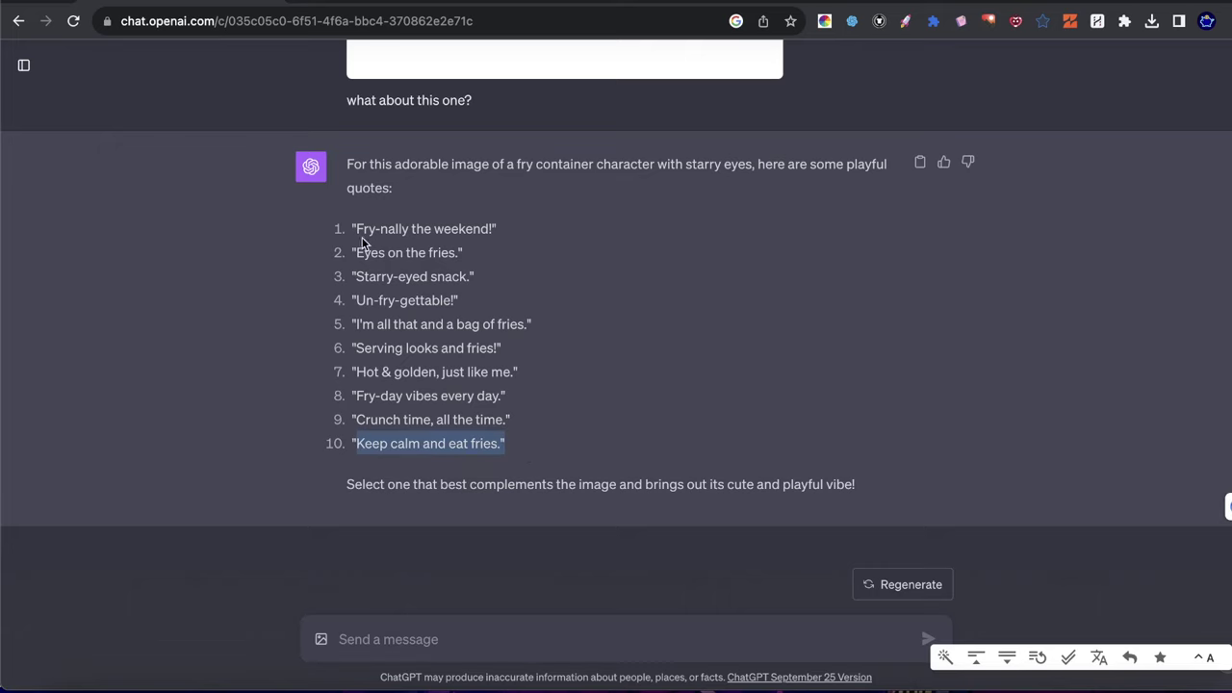
left_click_drag(353, 229, 485, 226)
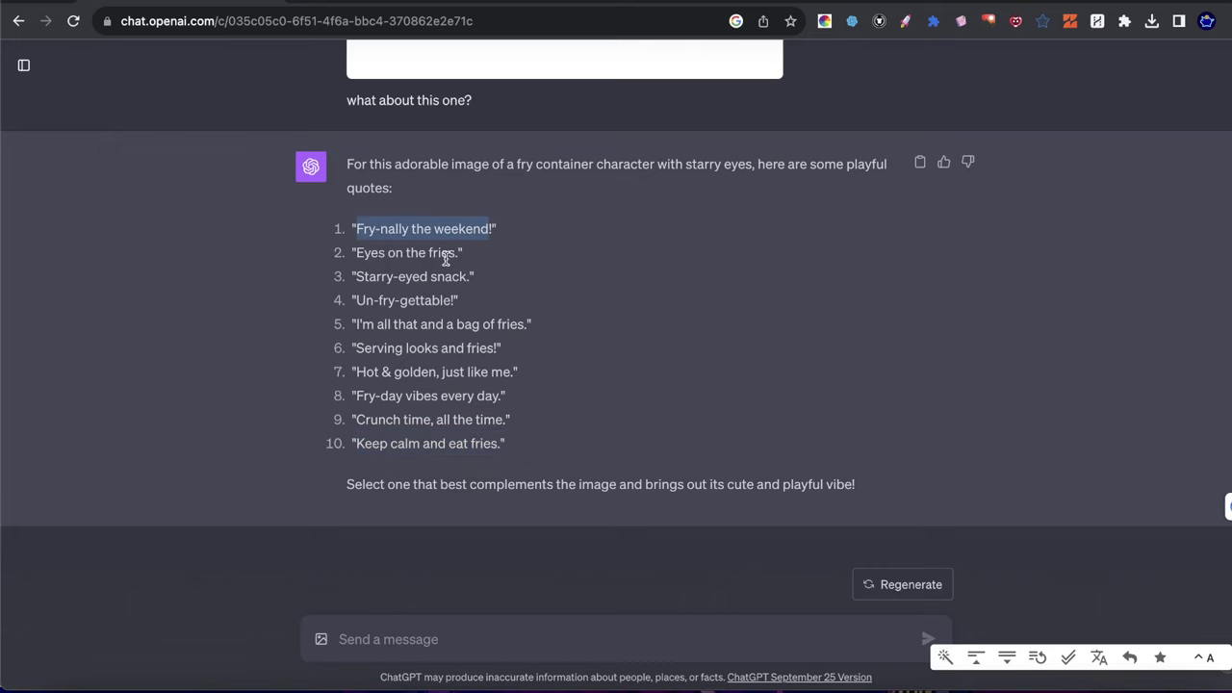
left_click_drag(349, 253, 469, 262)
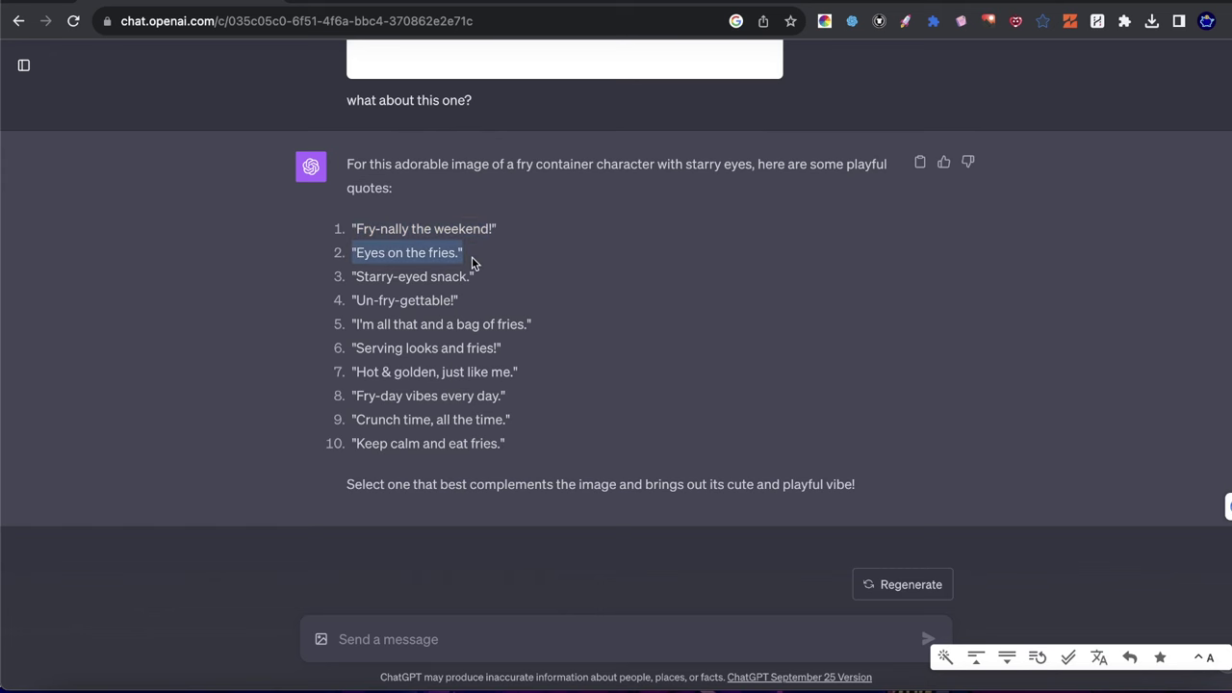
- Switch to the Canva design and compare the "KEEP CALM & EAT FRIES" page with the "DON'T BE SALTY" page
left_click(350, 8)
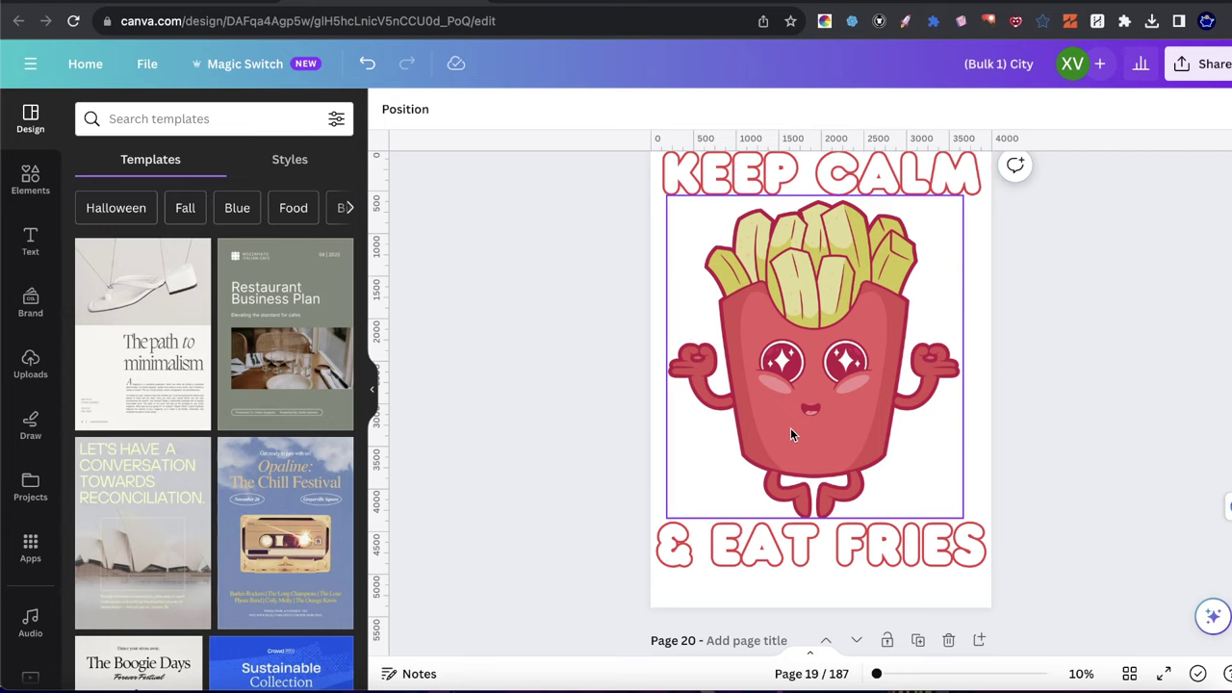
scroll(790, 427, "down", 3)
scroll(791, 428, "up", 4)
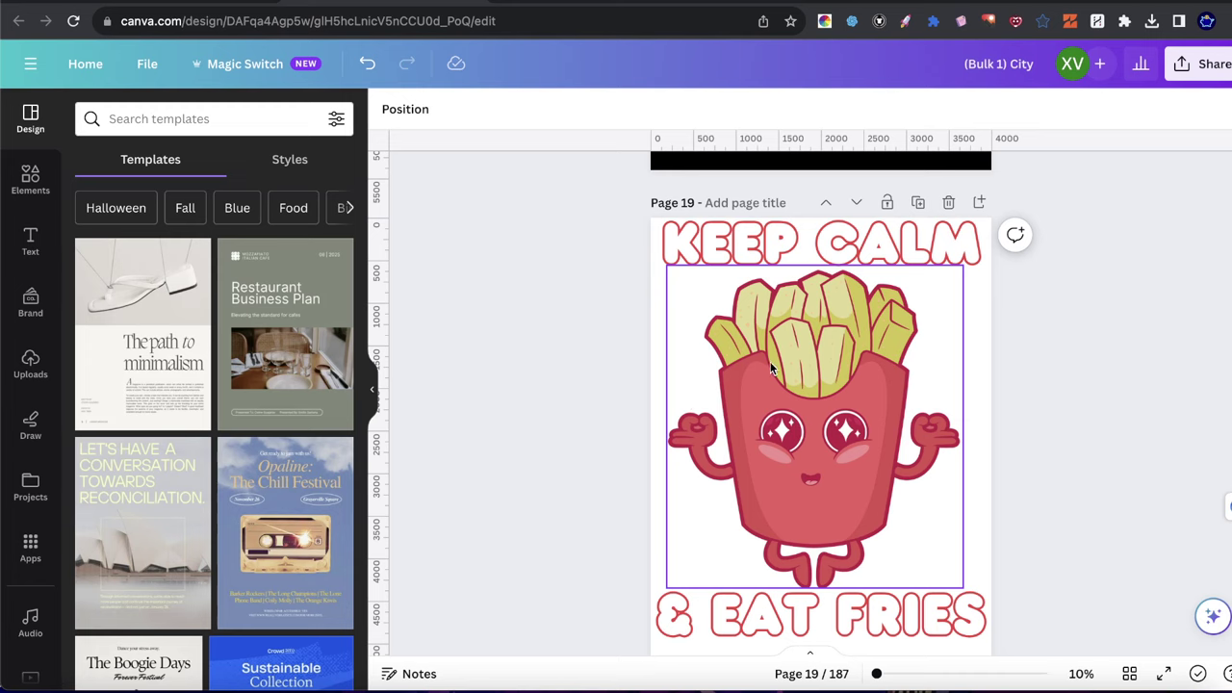
scroll(806, 462, "up", 5)
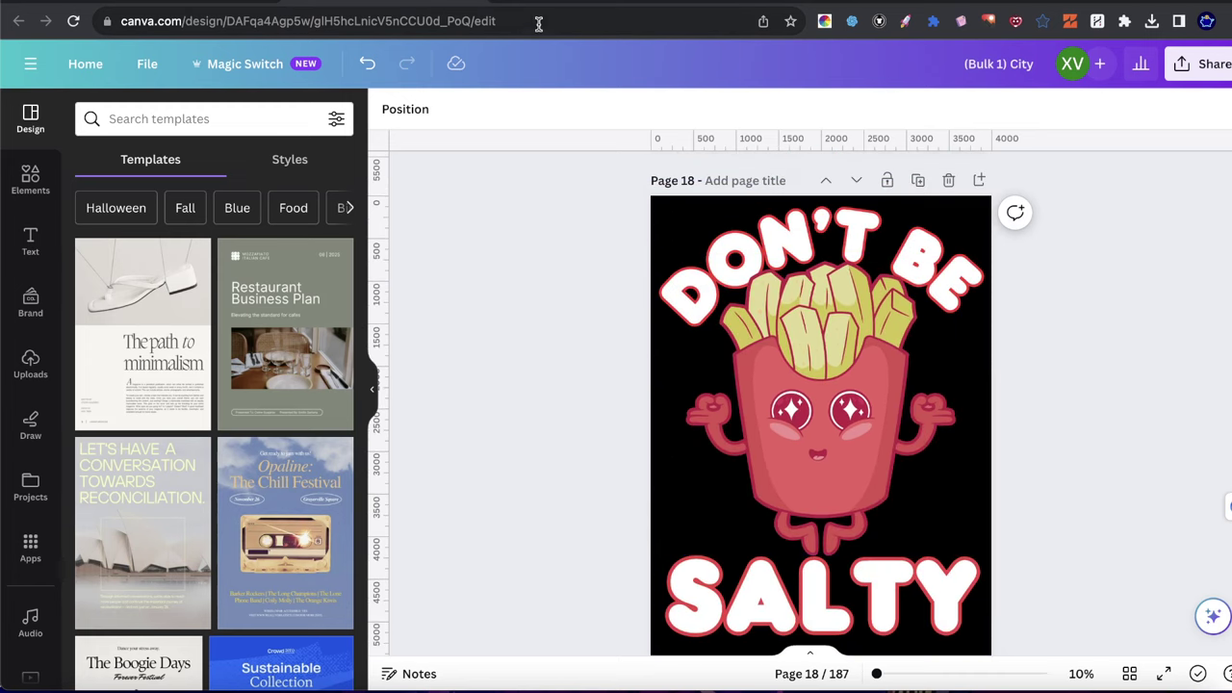
- Open the Fantasy Labz website, fantasylabz.com, in a new browser tab
key("super+t")
type("fantas")
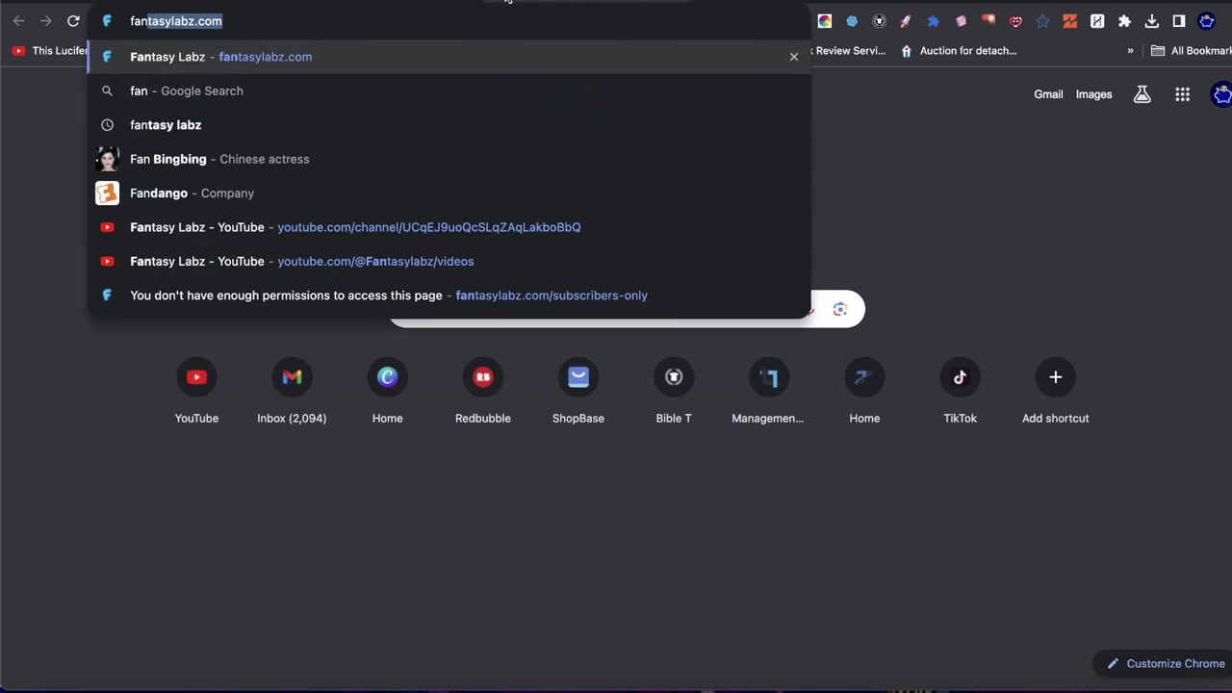
key("BackSpace")
key("Down")
key("Down")
key("Down")
key("Down")
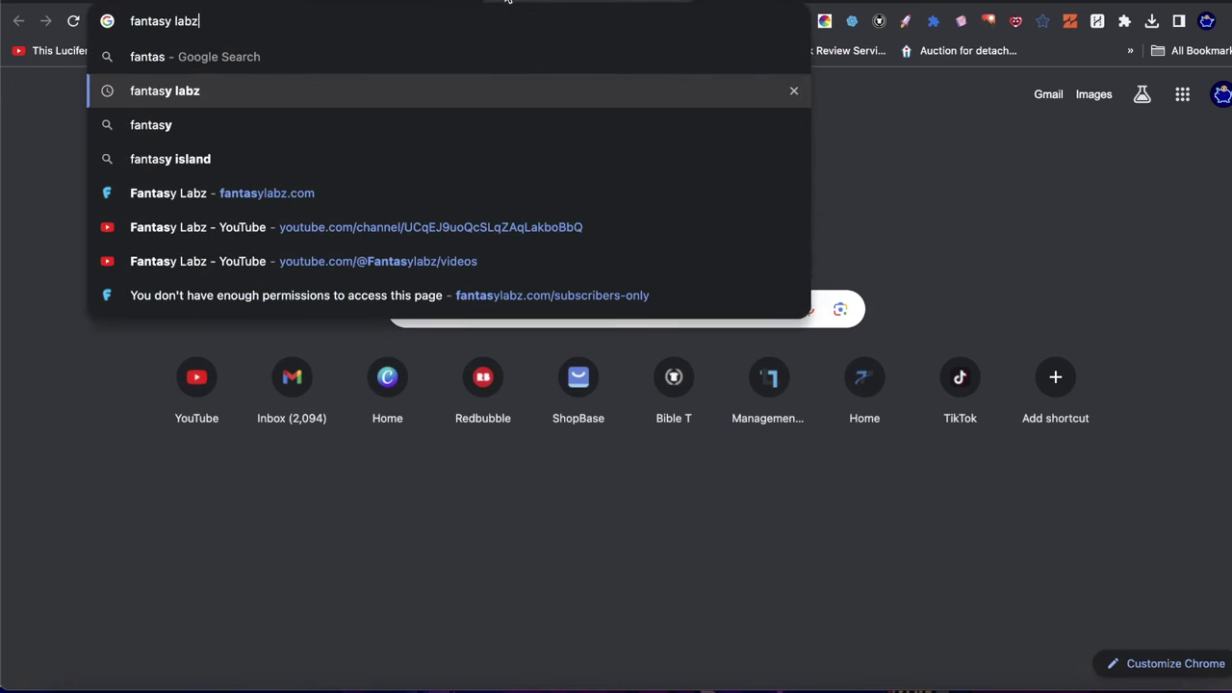
key("Return")
- Examine the Fantasy Labz landing page, including its graphics showcase, the monthly sign-up offer and the sample pack section
scroll(375, 132, "down", 5)
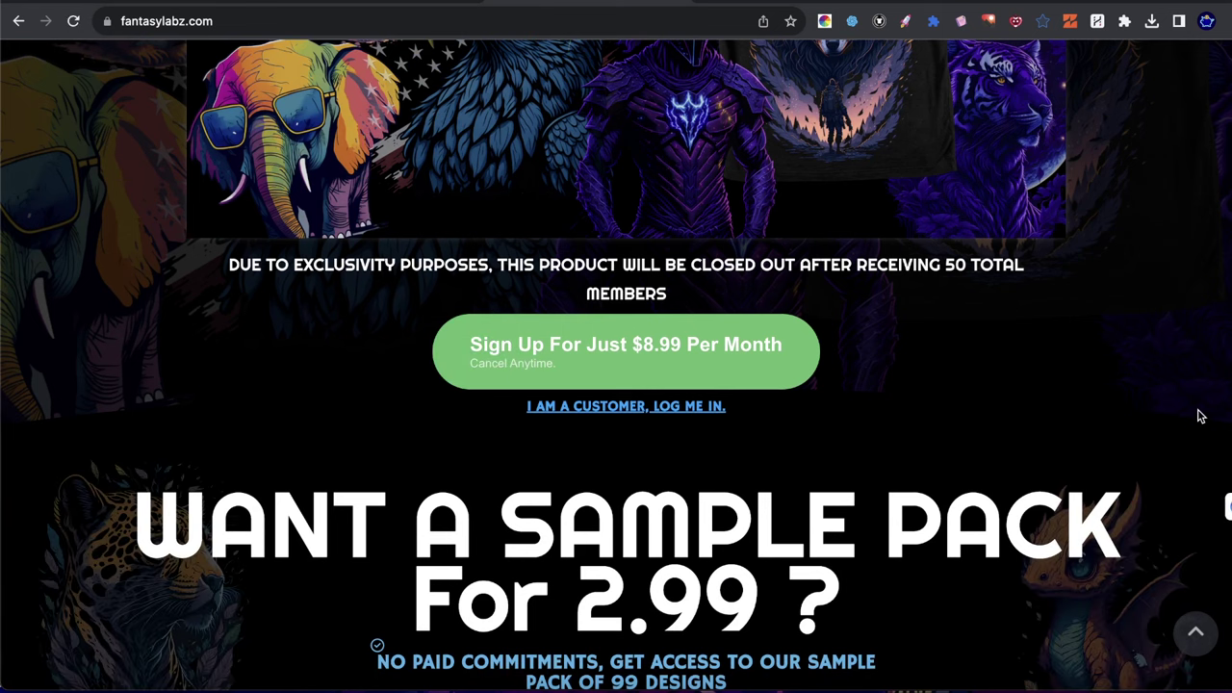
scroll(1168, 418, "up", 2)
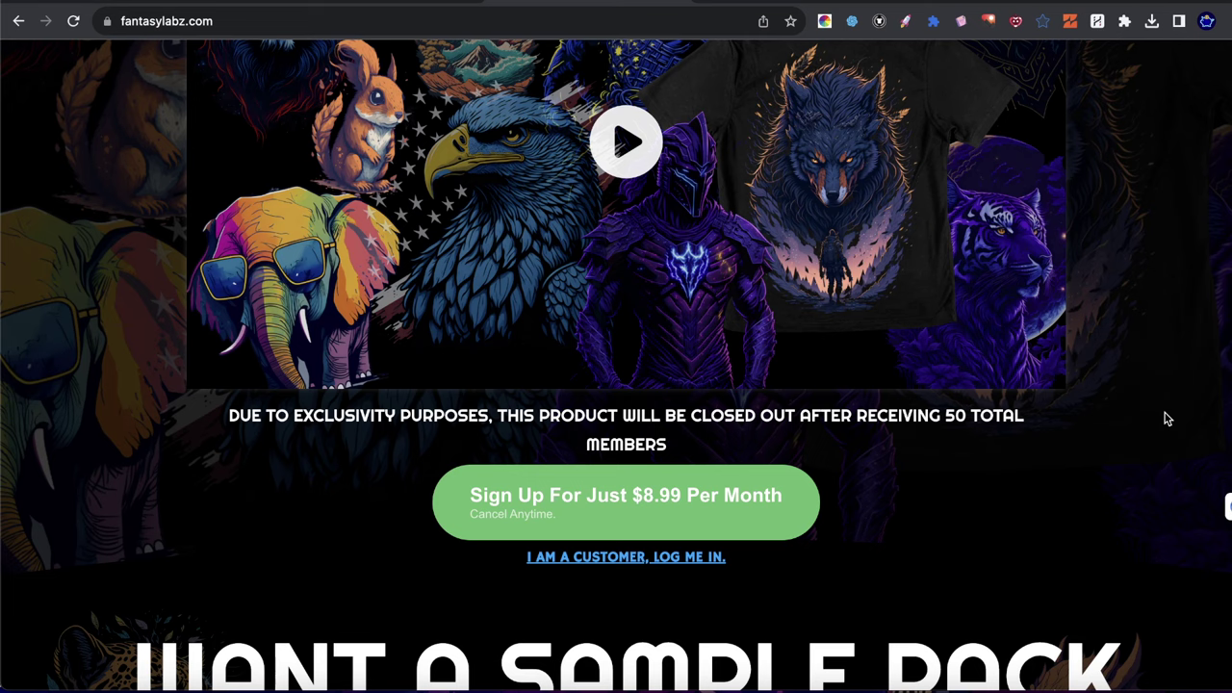
scroll(1169, 418, "up", 3)
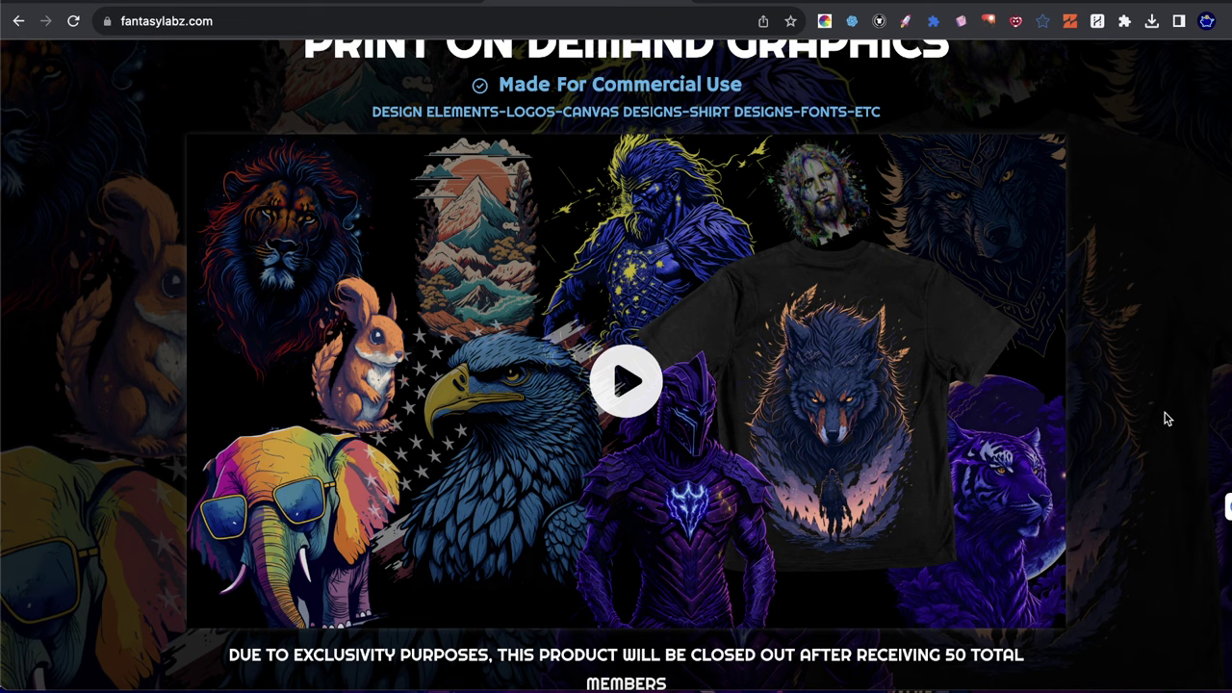
scroll(1155, 422, "up", 3)
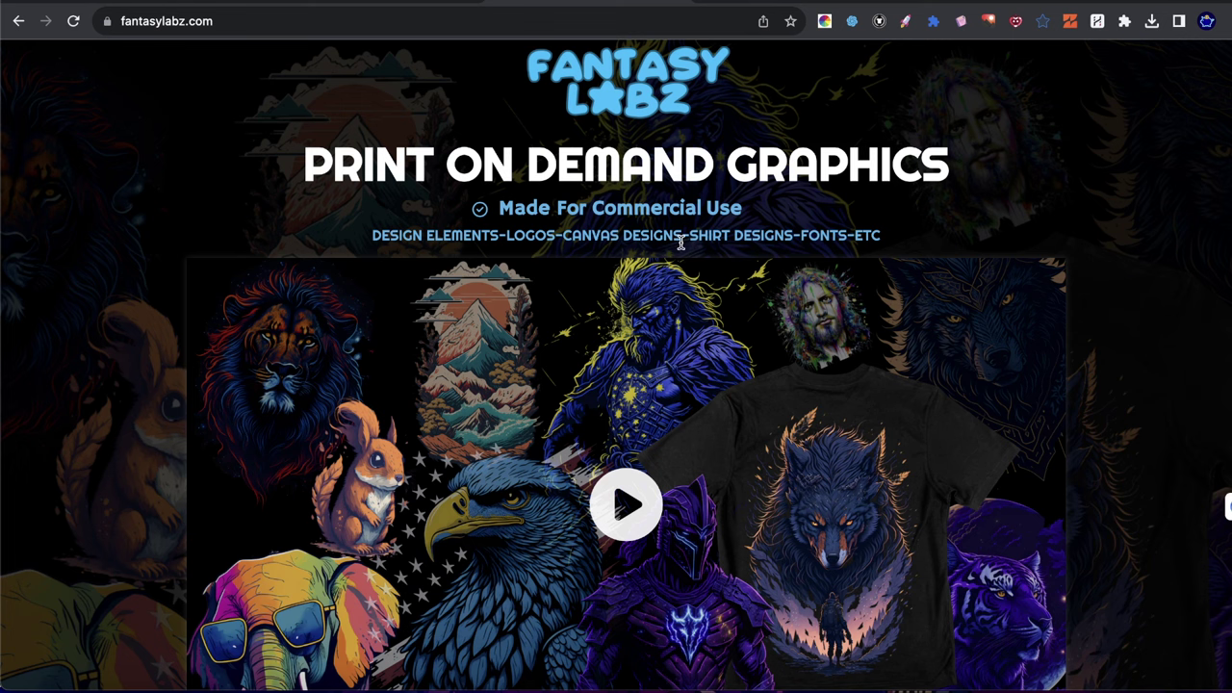
scroll(651, 272, "down", 5)
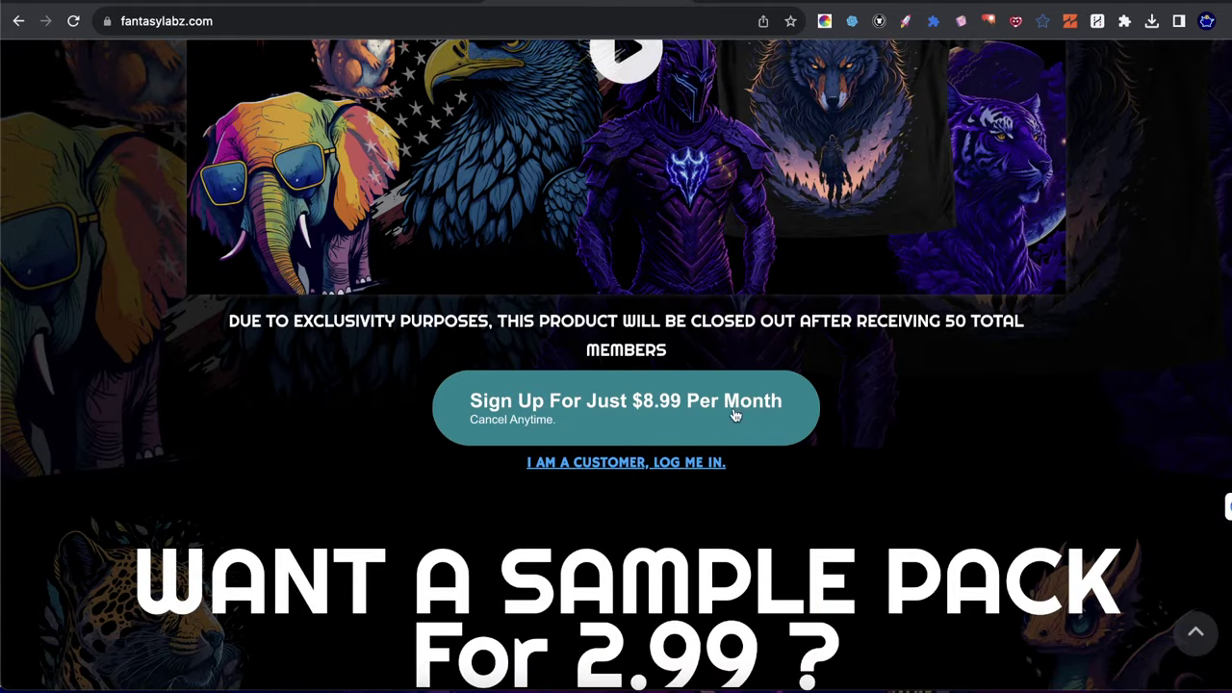
scroll(1054, 384, "up", 4)
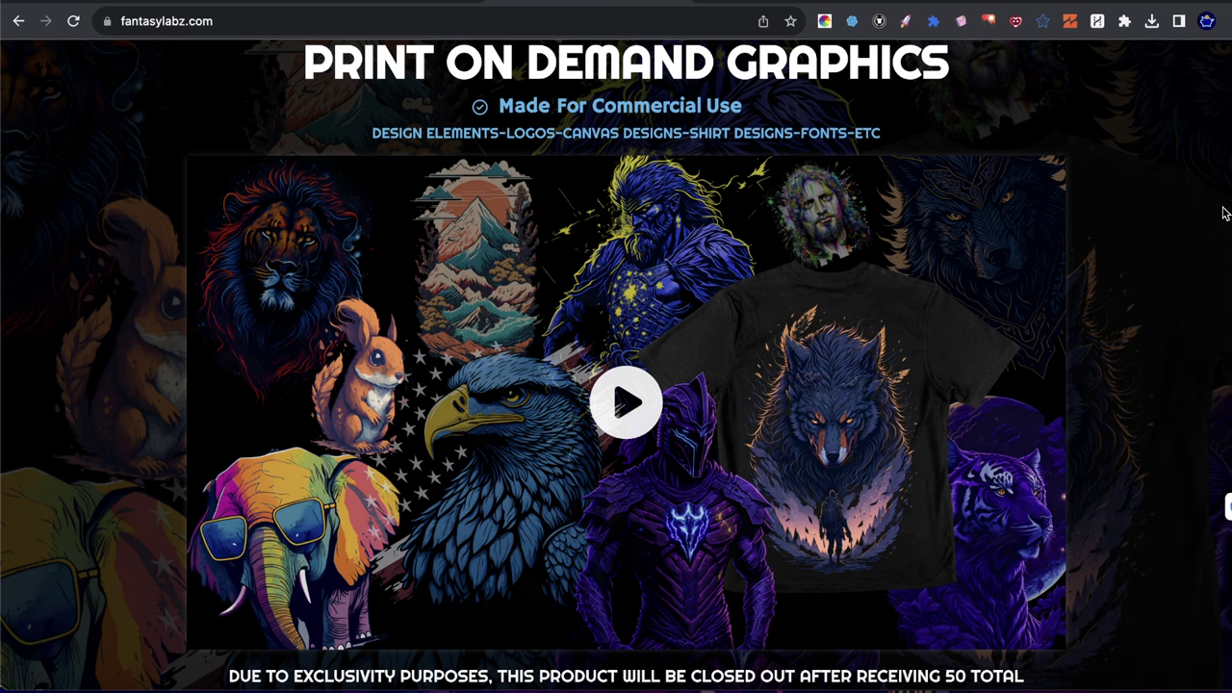
scroll(1155, 206, "down", 5)
scroll(1153, 211, "up", 6)
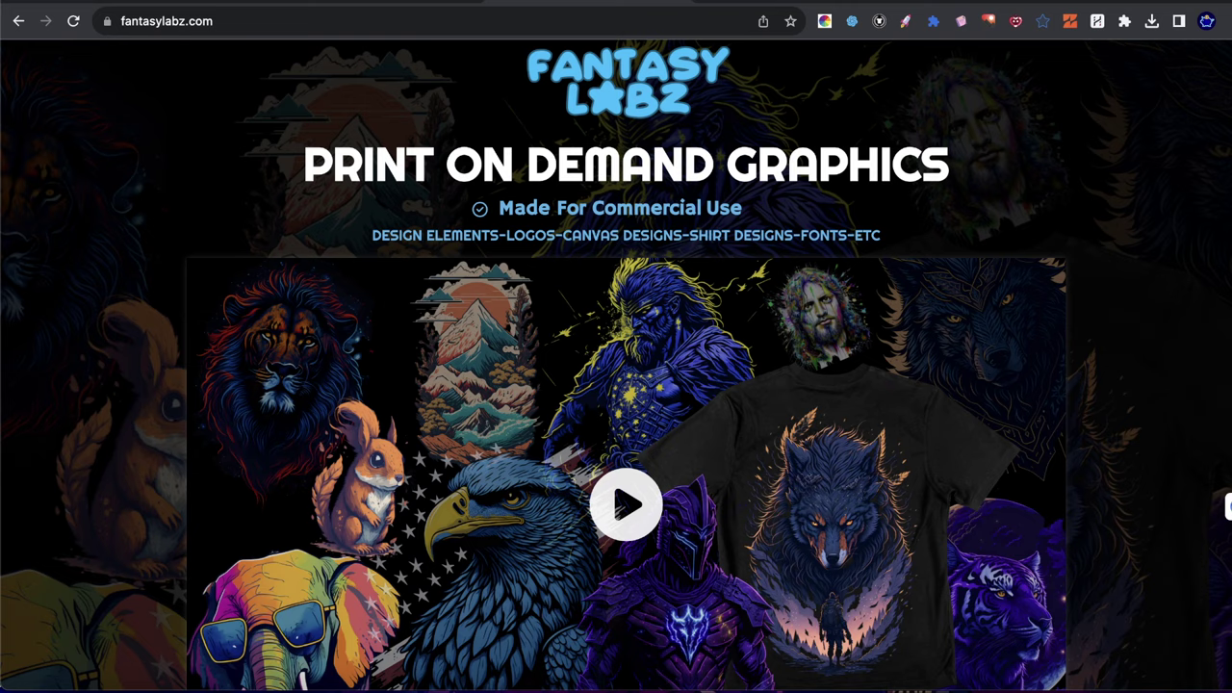
- Review the dinosaur quote suggestions in the ChatGPT conversation and the "DON'T BE SALTY" fries page in Canva
left_click(182, 5)
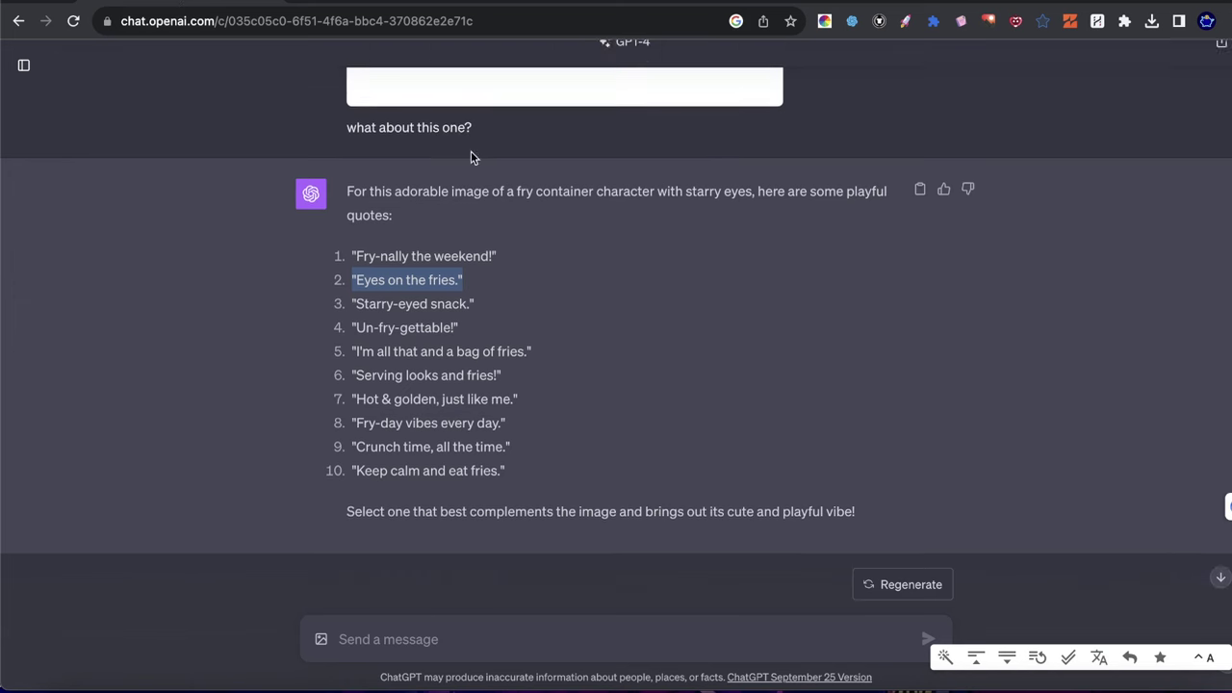
scroll(471, 154, "up", 15)
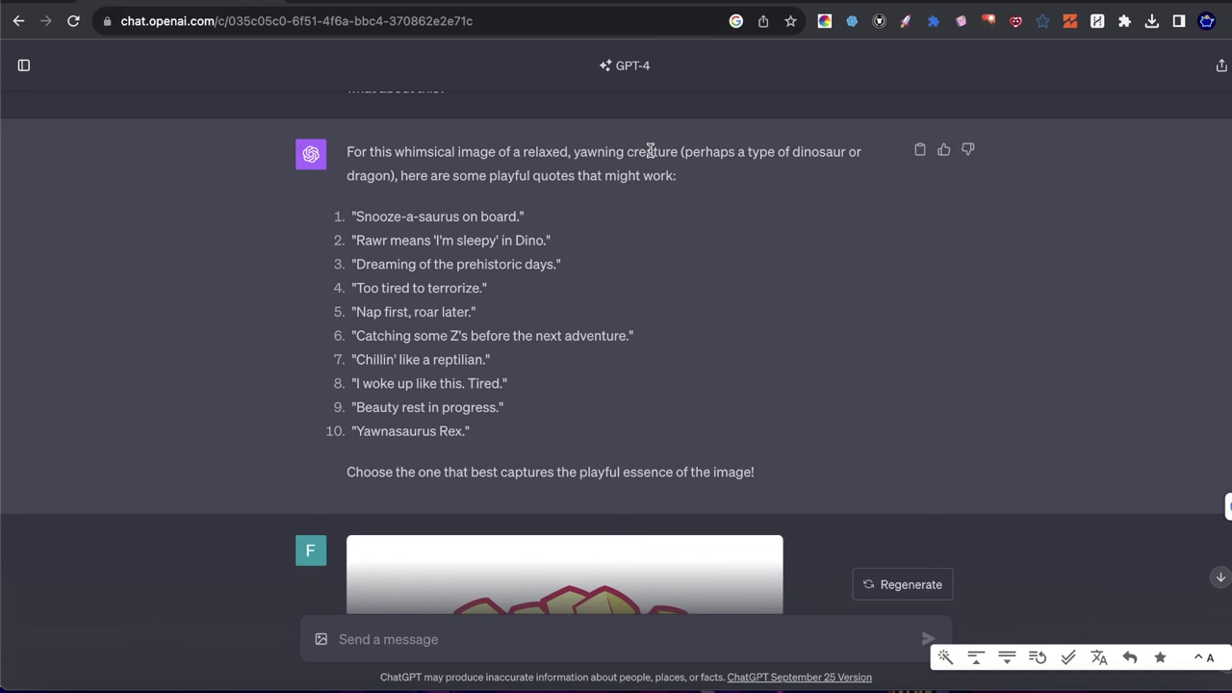
left_click(471, 4)
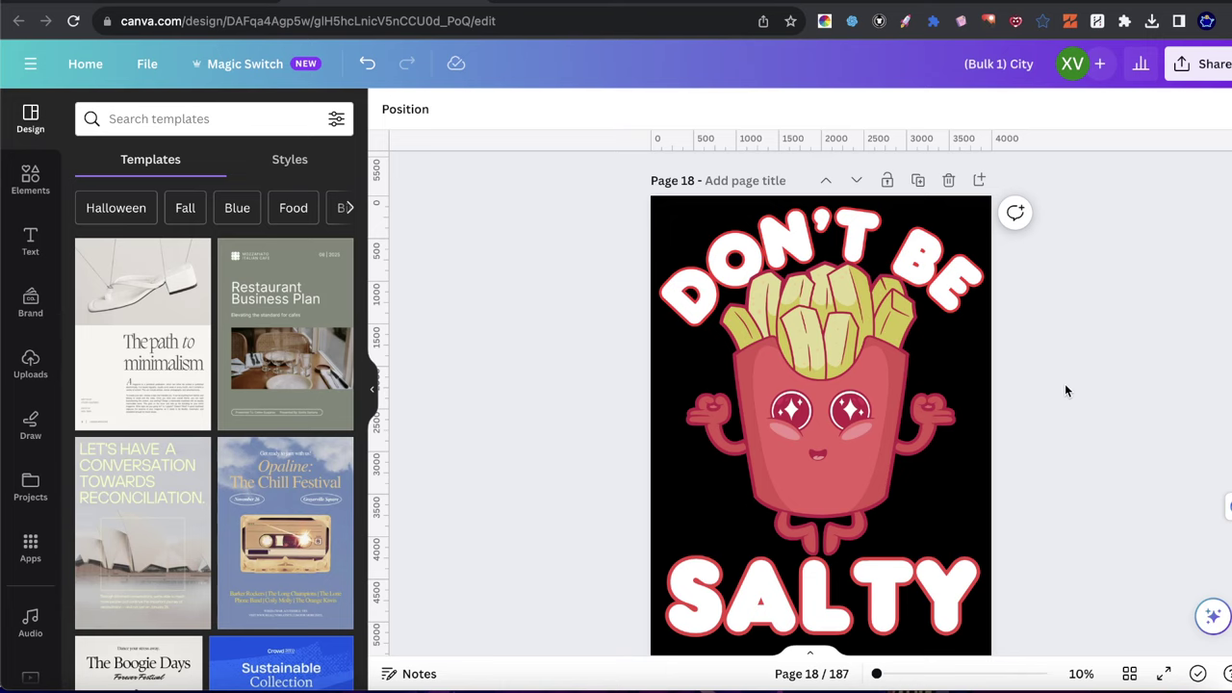
scroll(1064, 383, "up", 5)
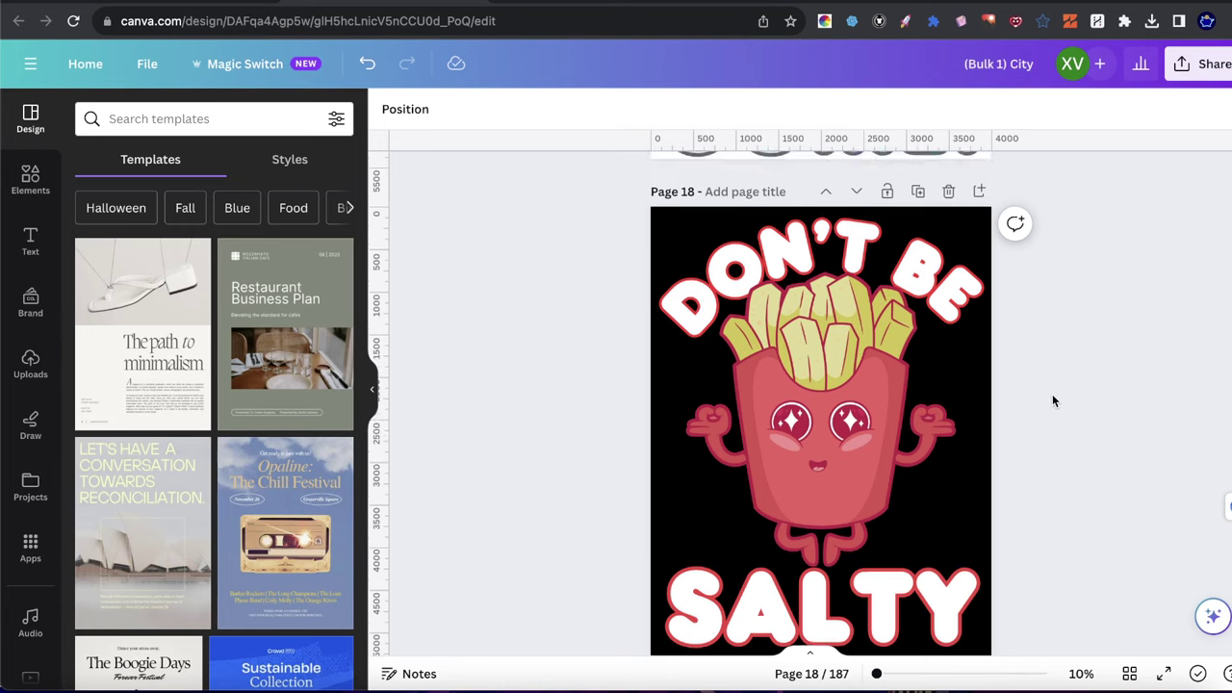
scroll(991, 417, "down", 5)
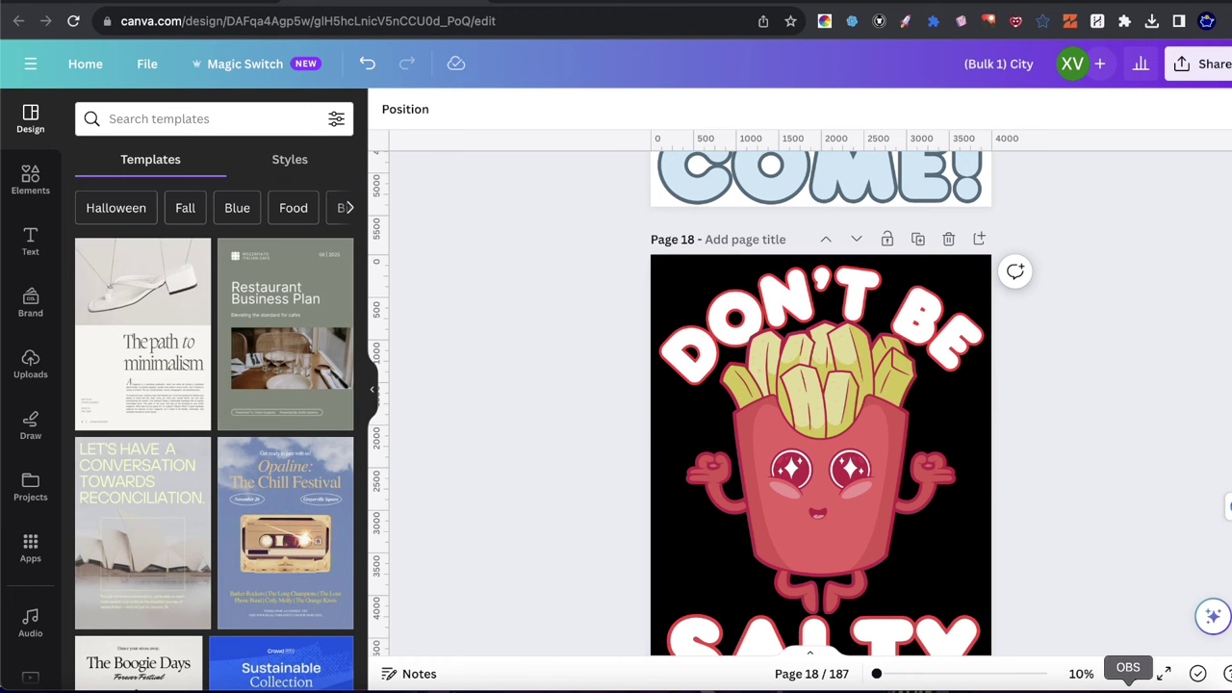
left_click(1128, 686)
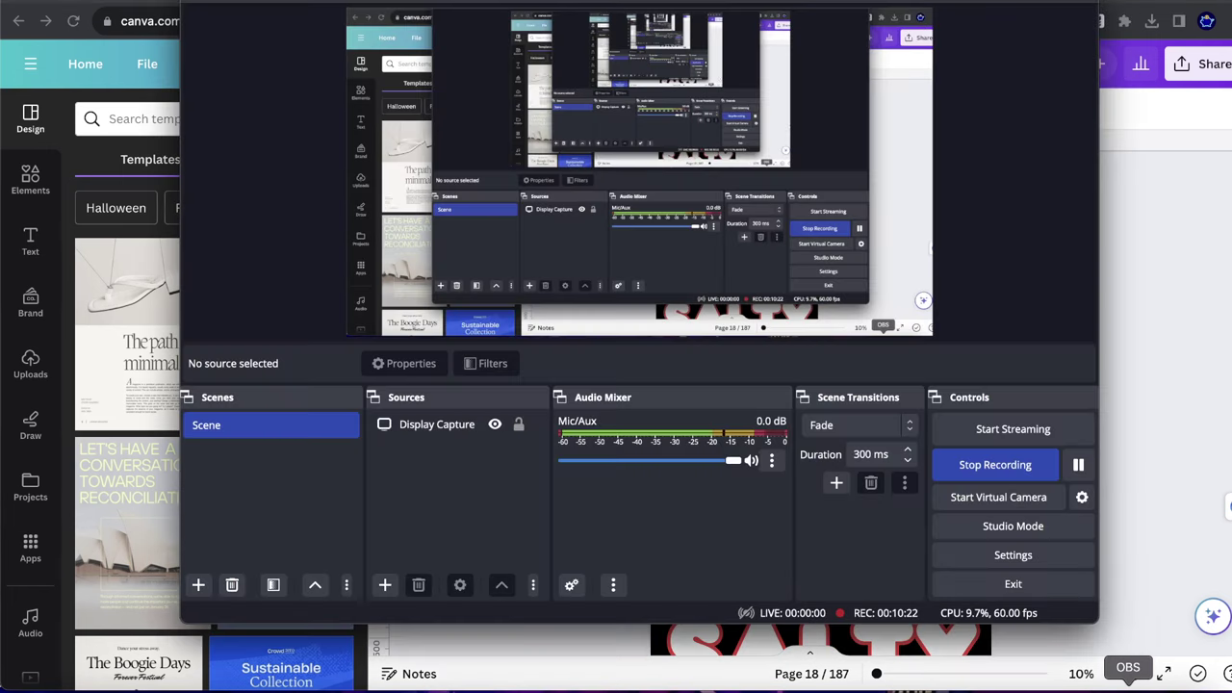